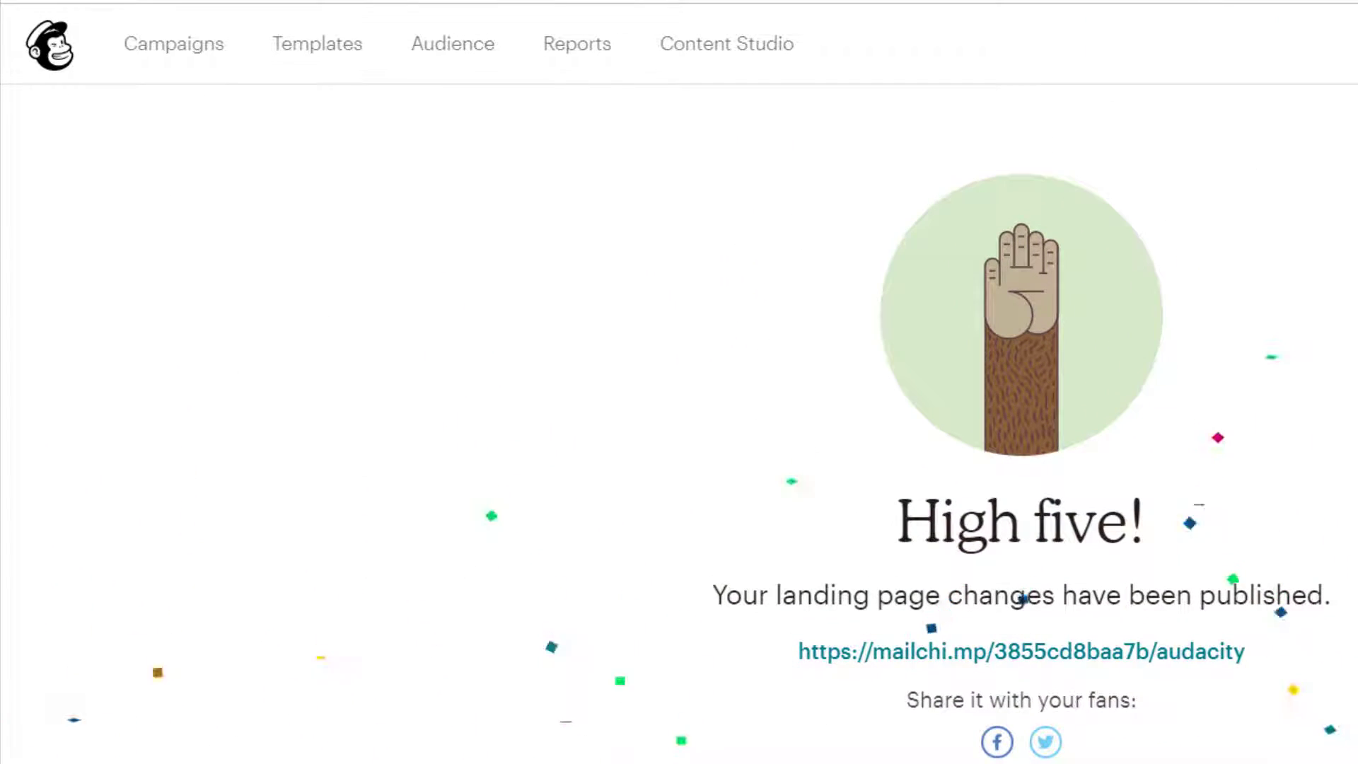
# Open the audience's Segments page listing A buyer, A supplier, Active subs, Home Users and Sellers.
pyautogui.click(448, 58)
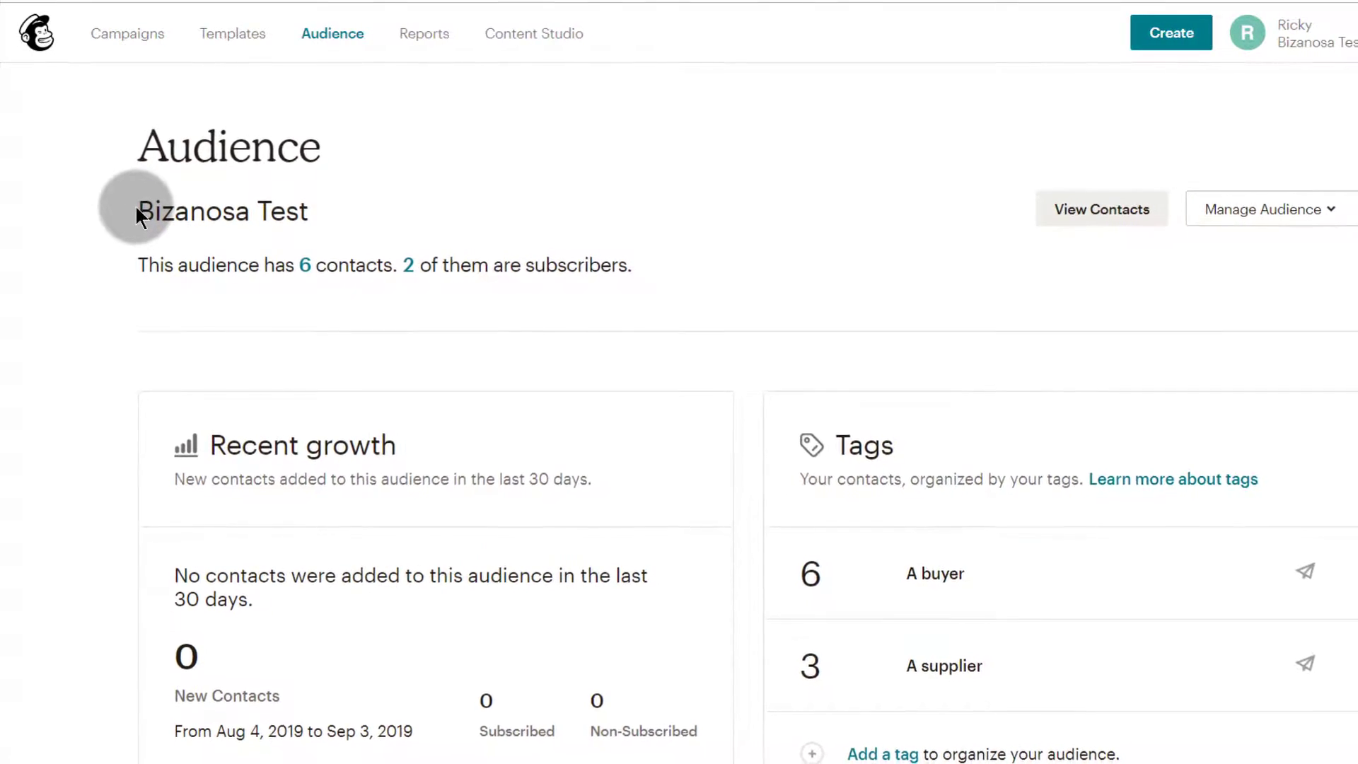
pyautogui.moveTo(137, 209); pyautogui.dragTo(328, 207)
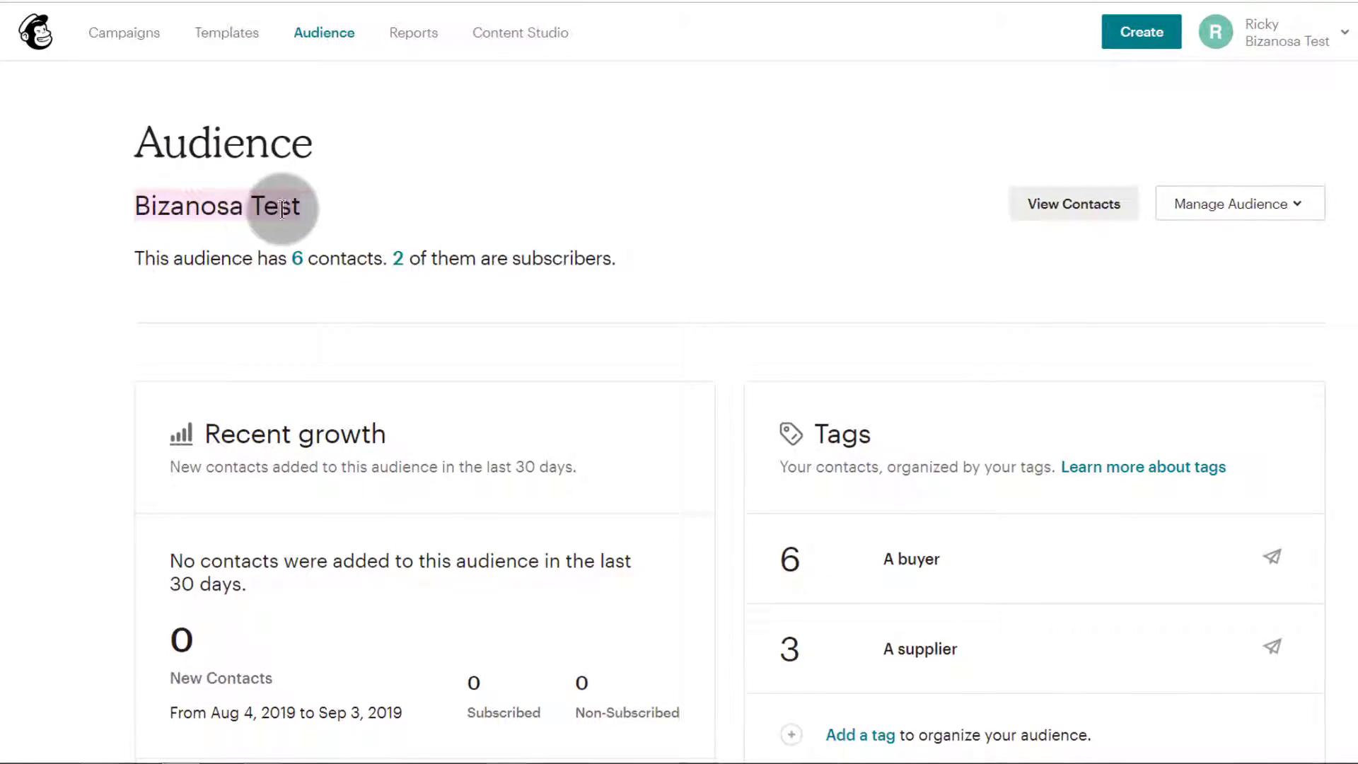
pyautogui.click(836, 302)
pyautogui.click(1285, 208)
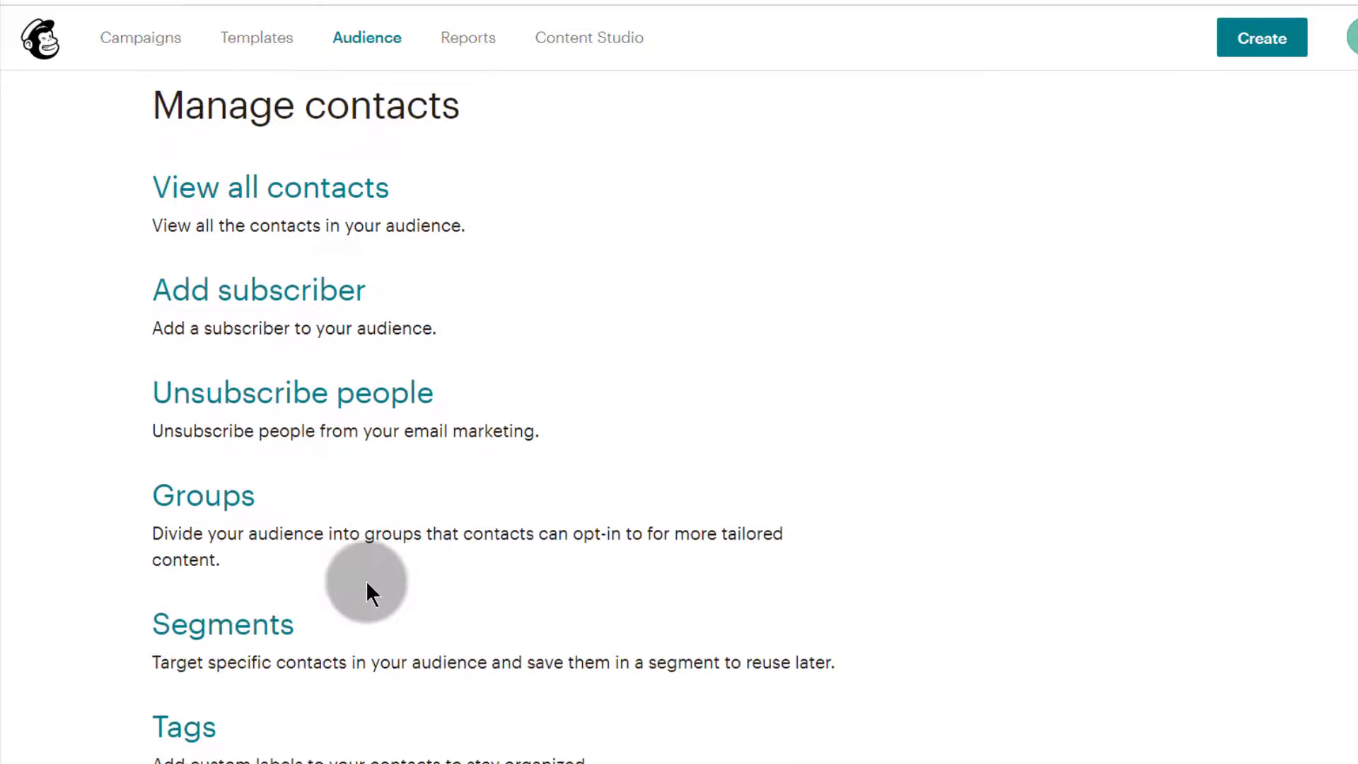
pyautogui.click(212, 637)
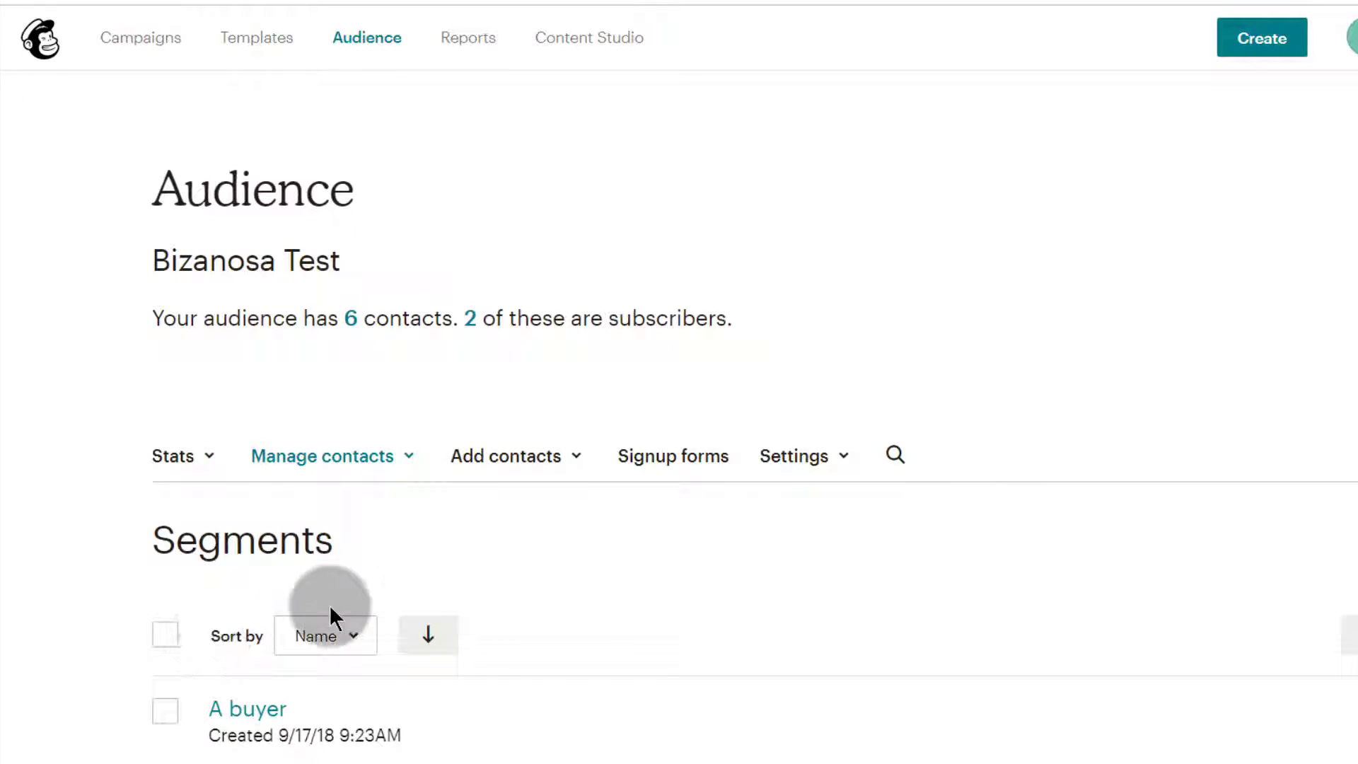
pyautogui.scroll(-5, 866, 555)
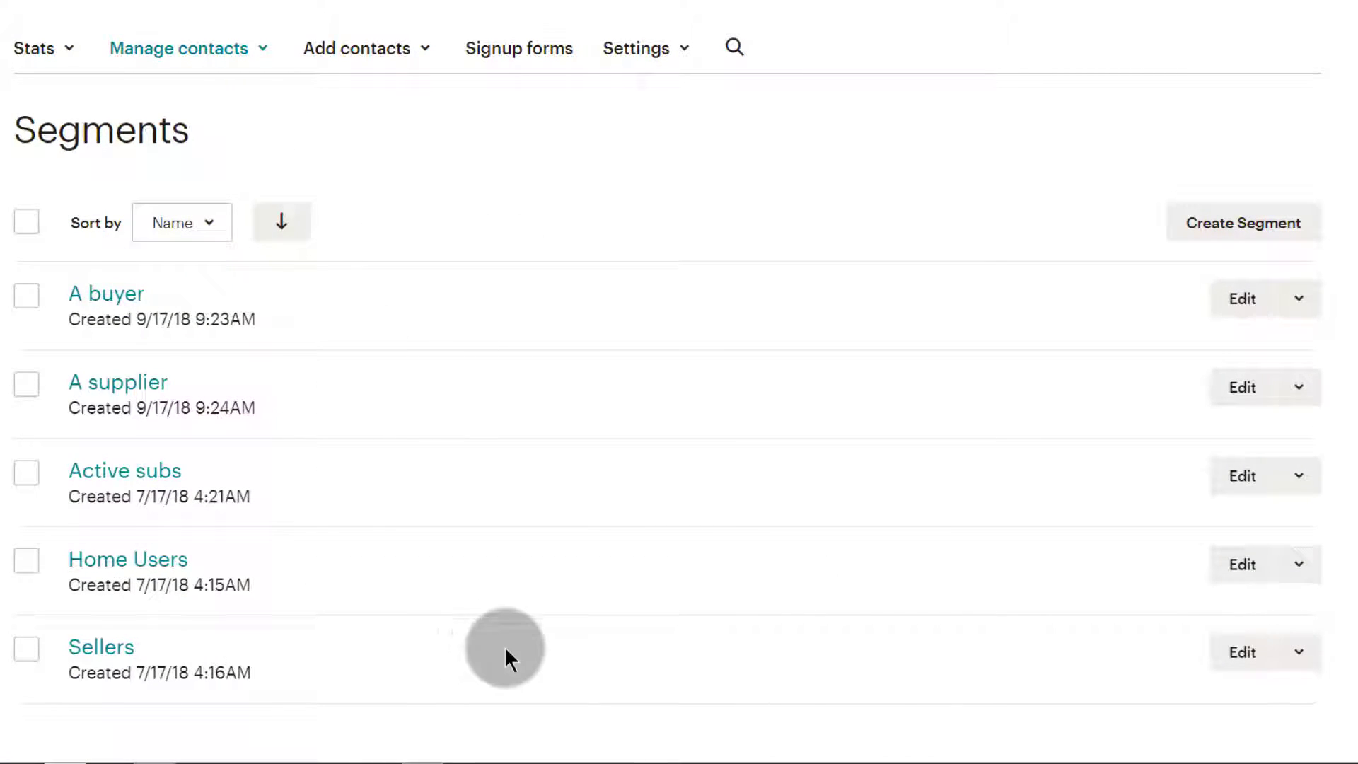
# Start a new segment with the condition Landing Page Activity signed up on Free Audacity Tutorial.
pyautogui.click(1267, 223)
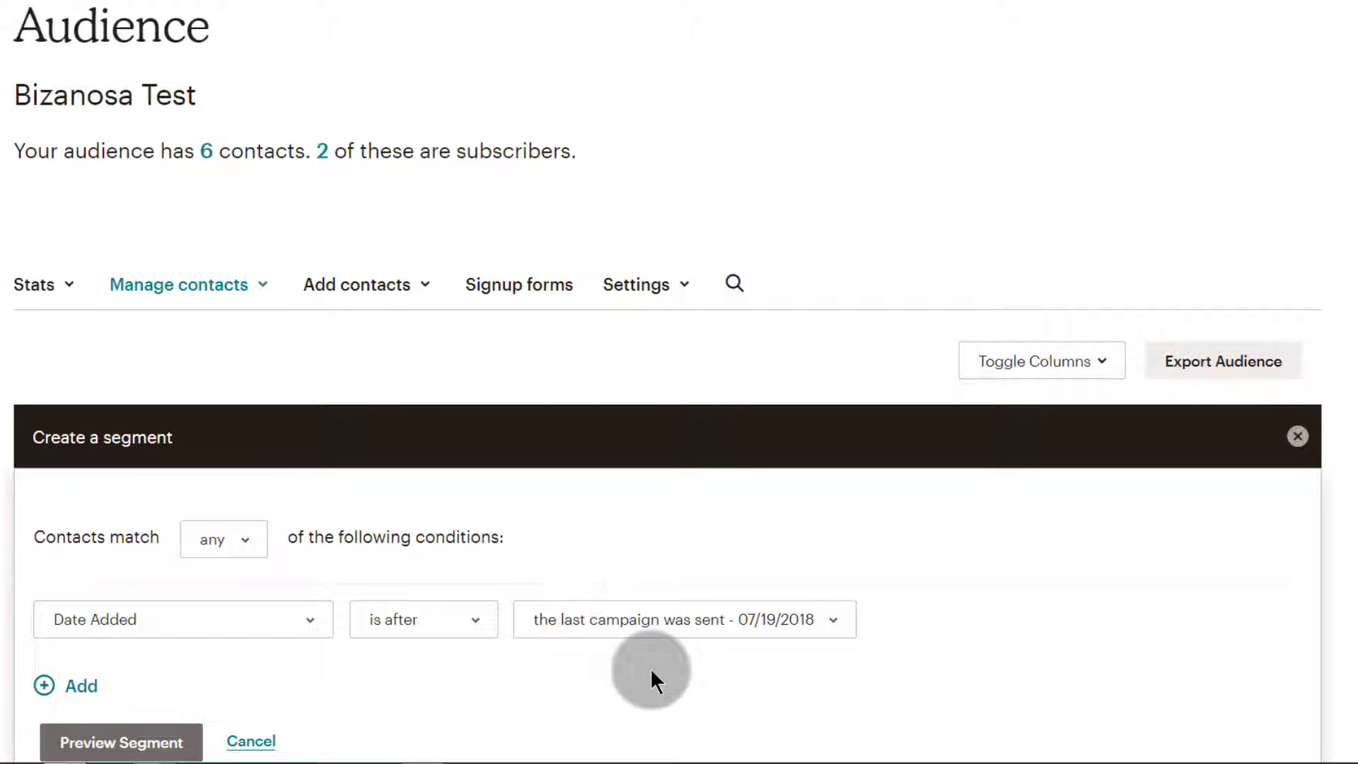
pyautogui.scroll(-1, 662, 543)
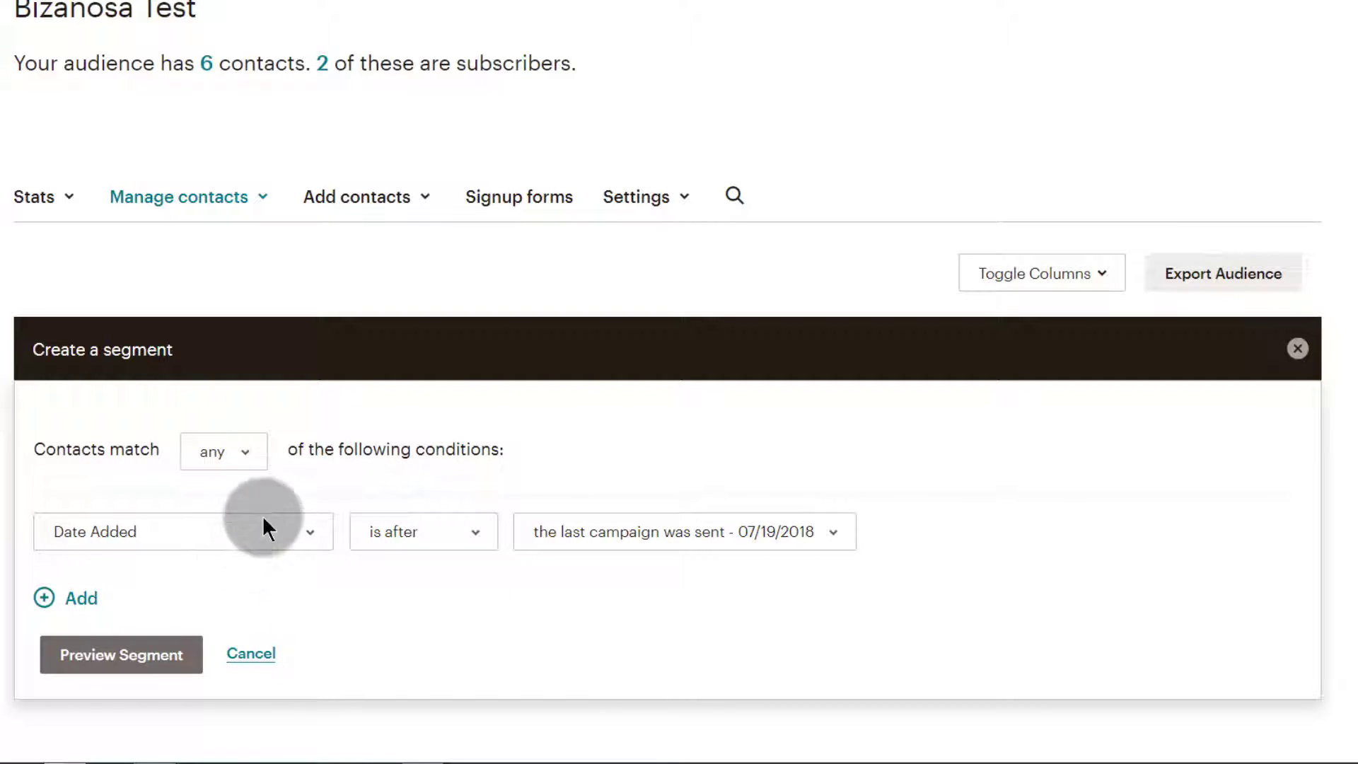
pyautogui.click(244, 453)
pyautogui.click(321, 478)
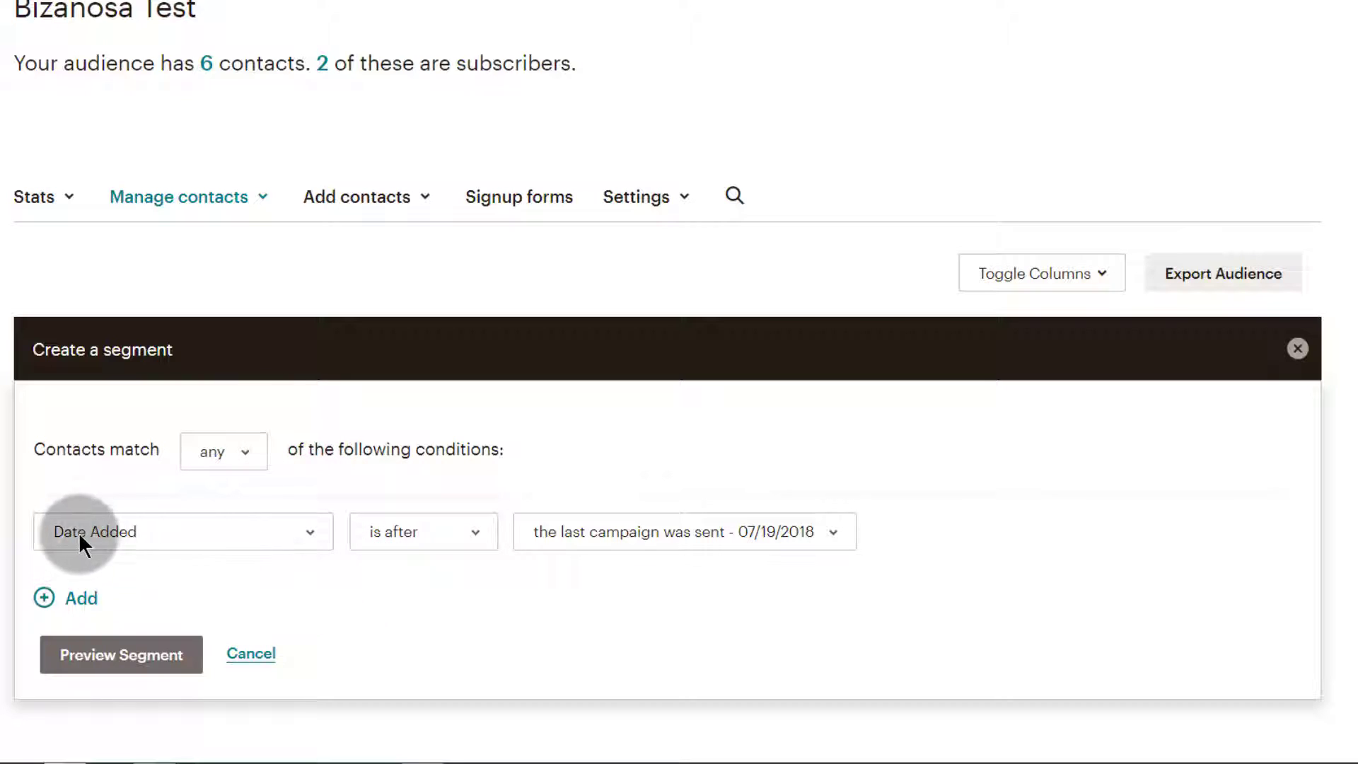
pyautogui.click(281, 531)
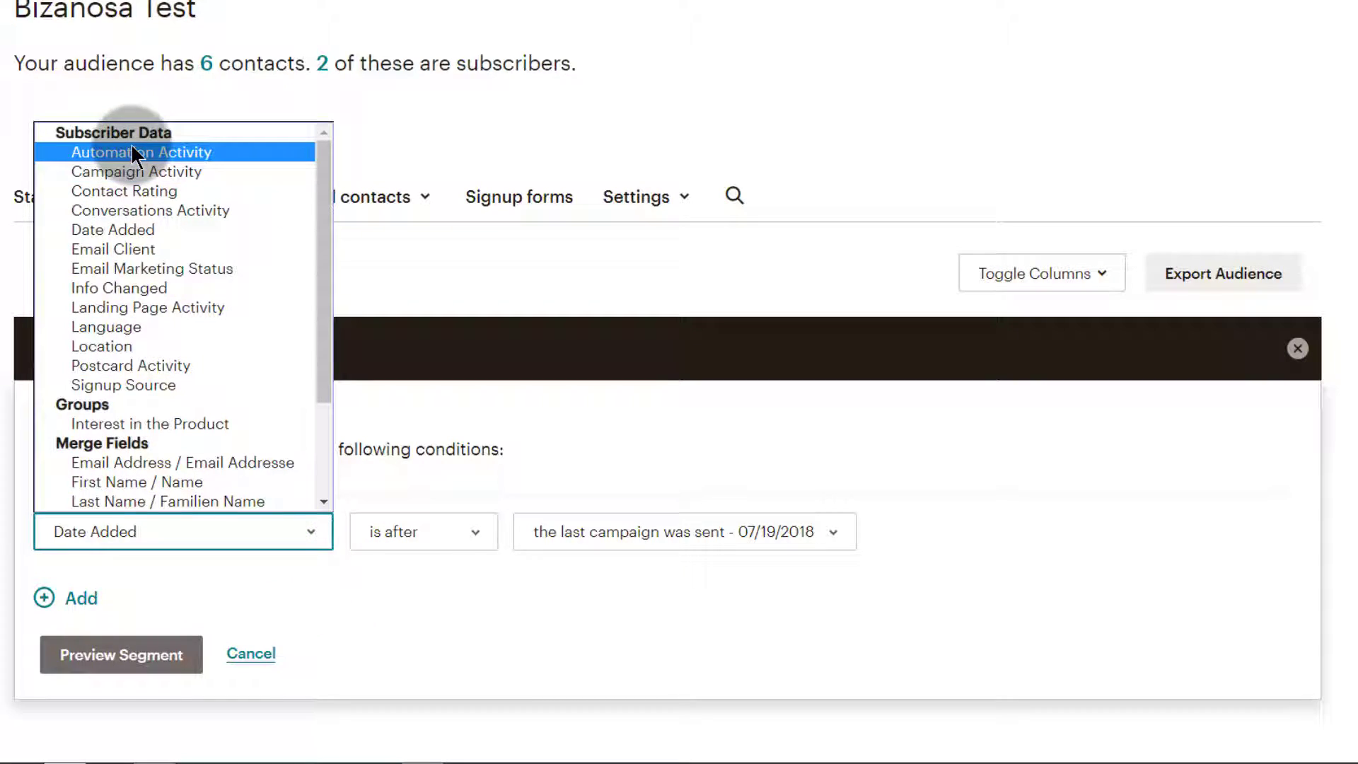
pyautogui.click(108, 307)
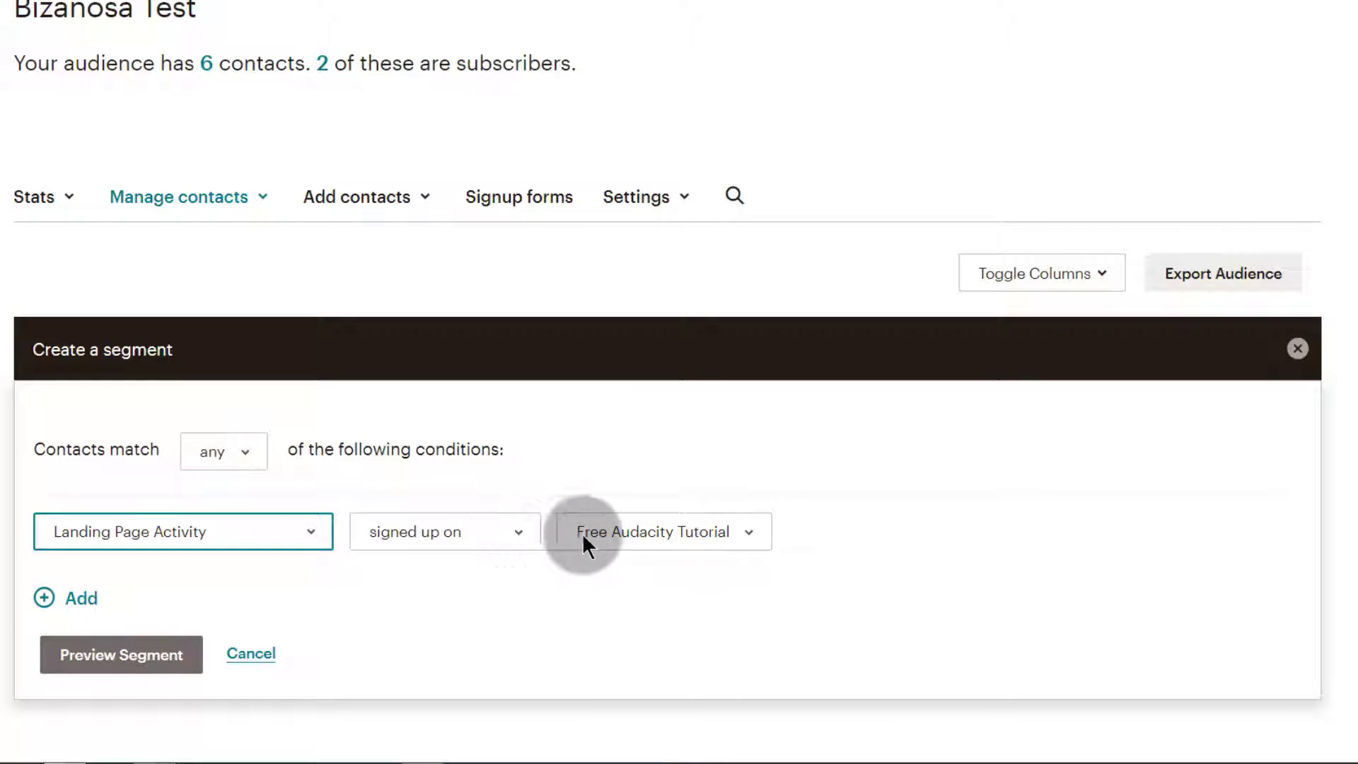
pyautogui.click(633, 532)
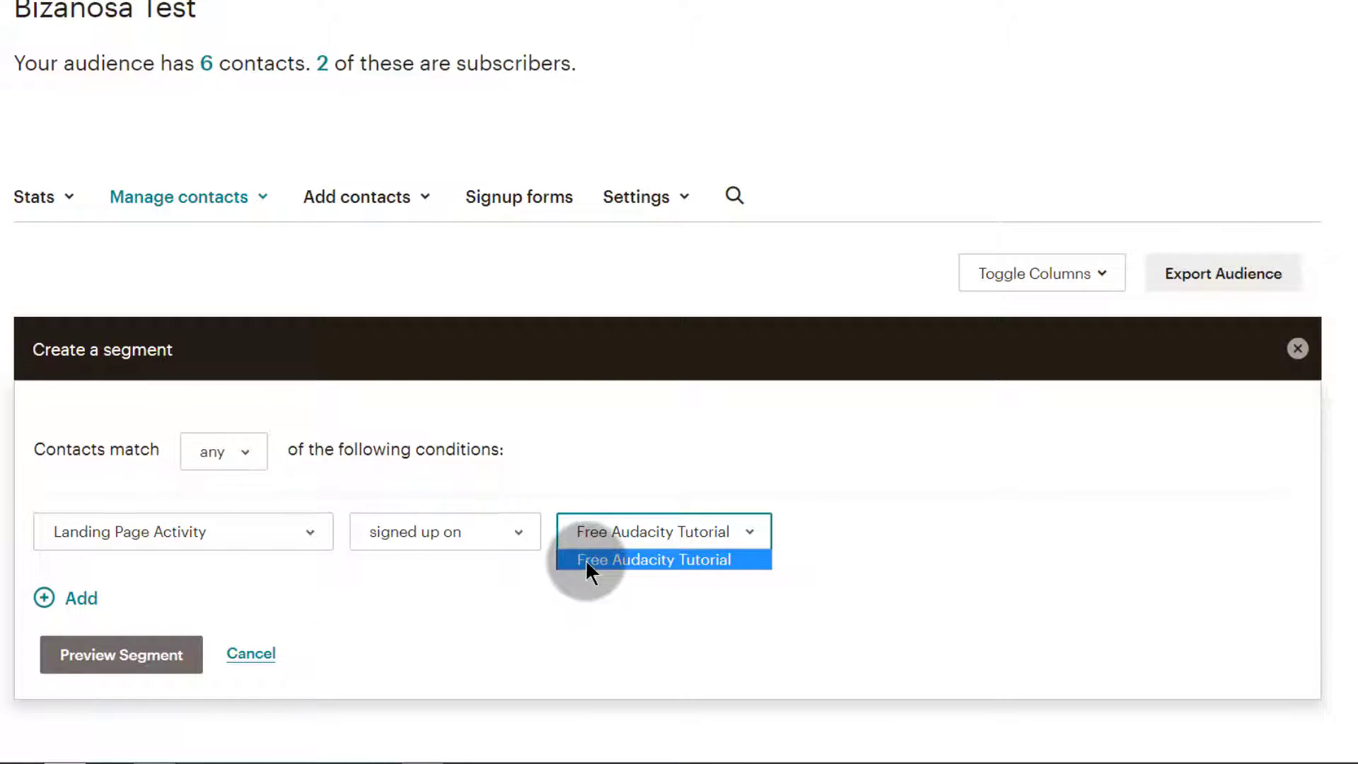
pyautogui.click(624, 613)
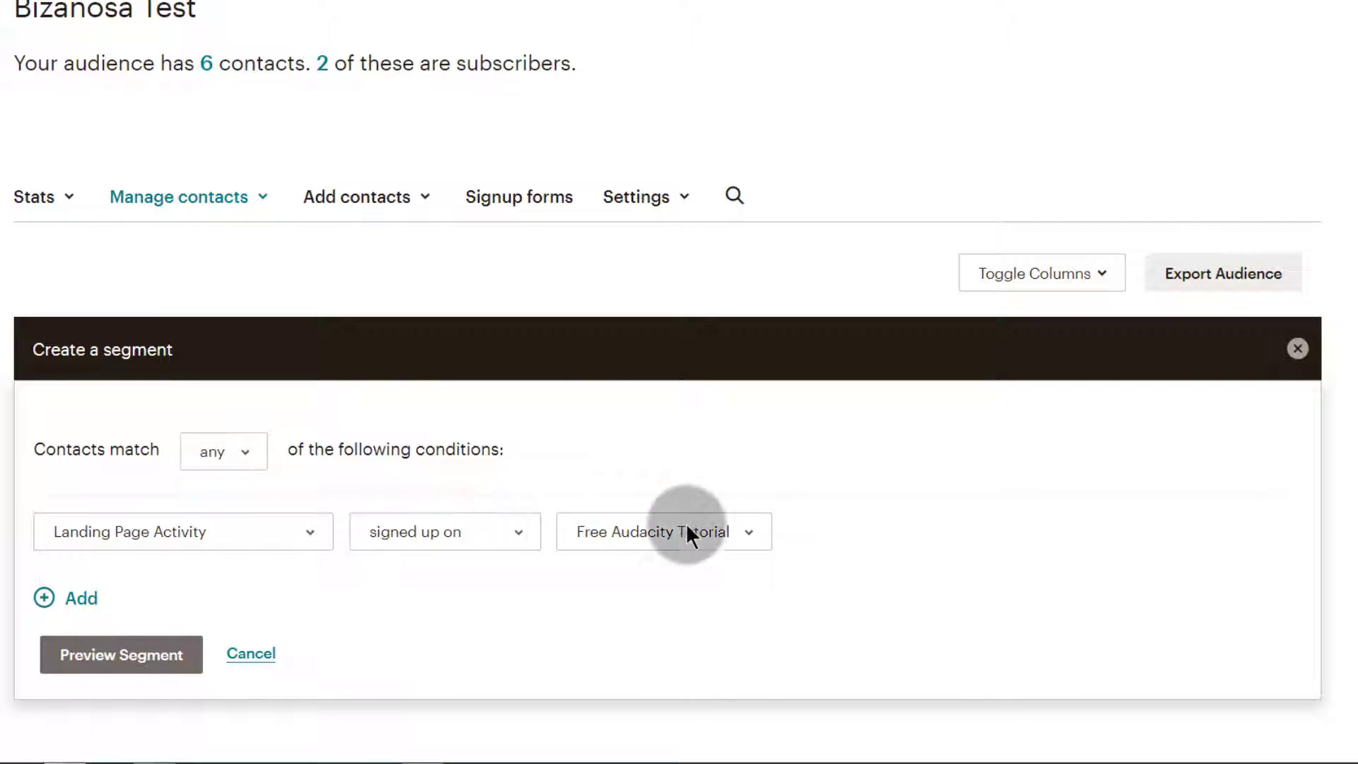
# Preview the matching contacts and save the segment as FreeAudacityLP.
pyautogui.click(120, 659)
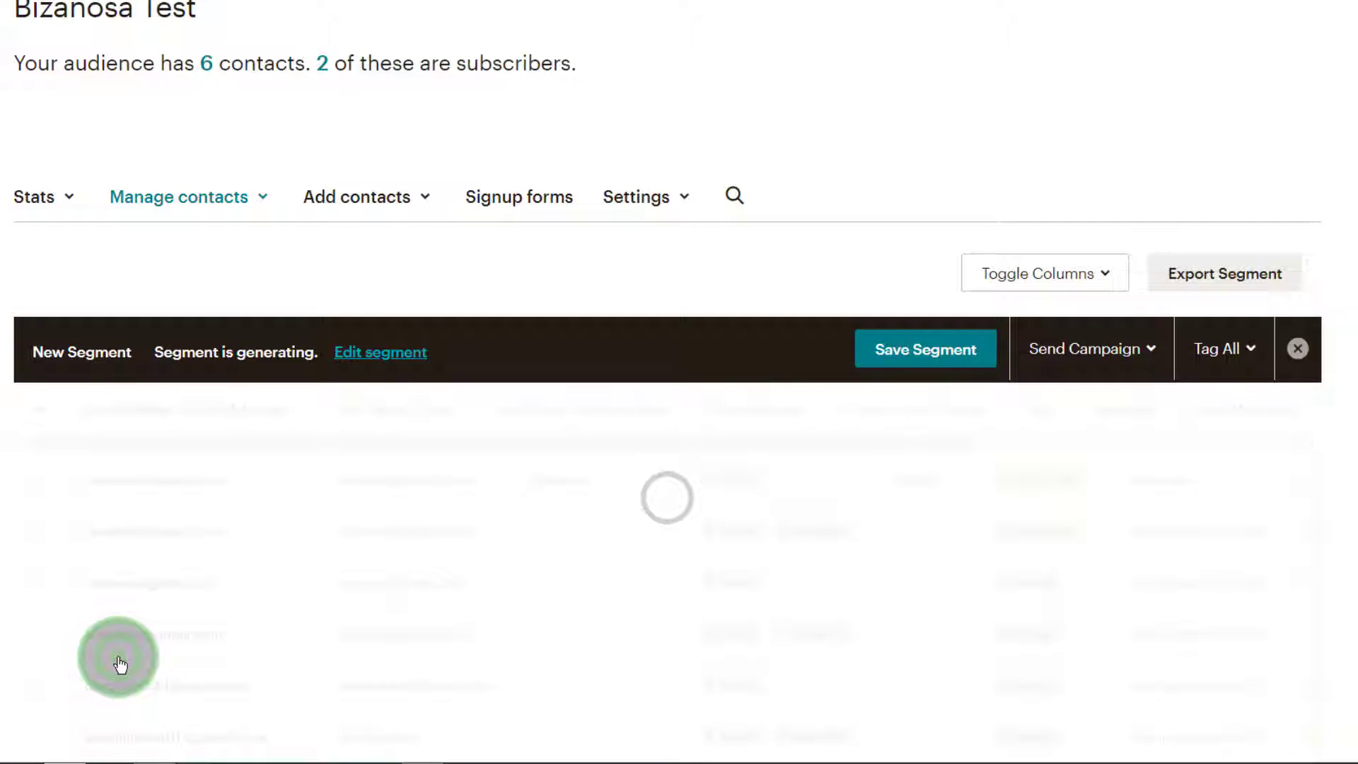
pyautogui.scroll(-1, 636, 595)
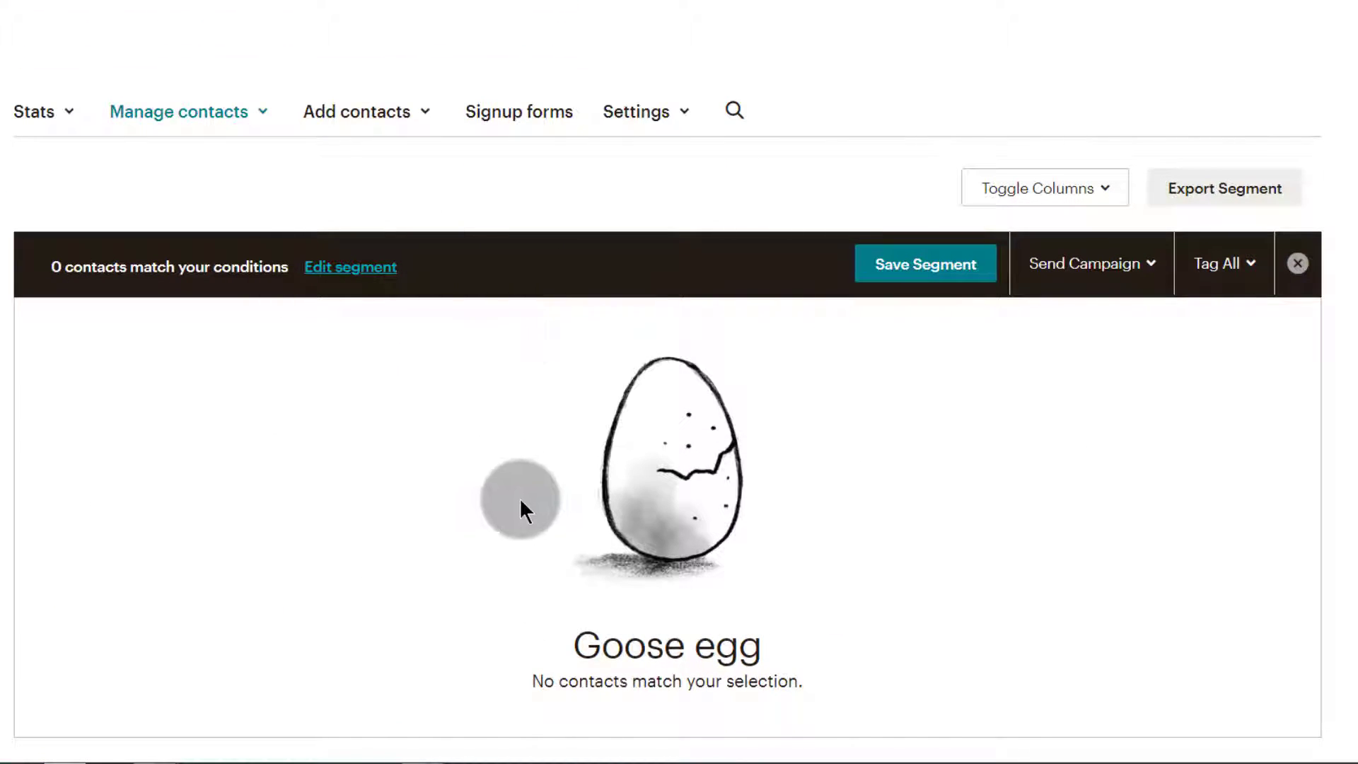
pyautogui.click(936, 282)
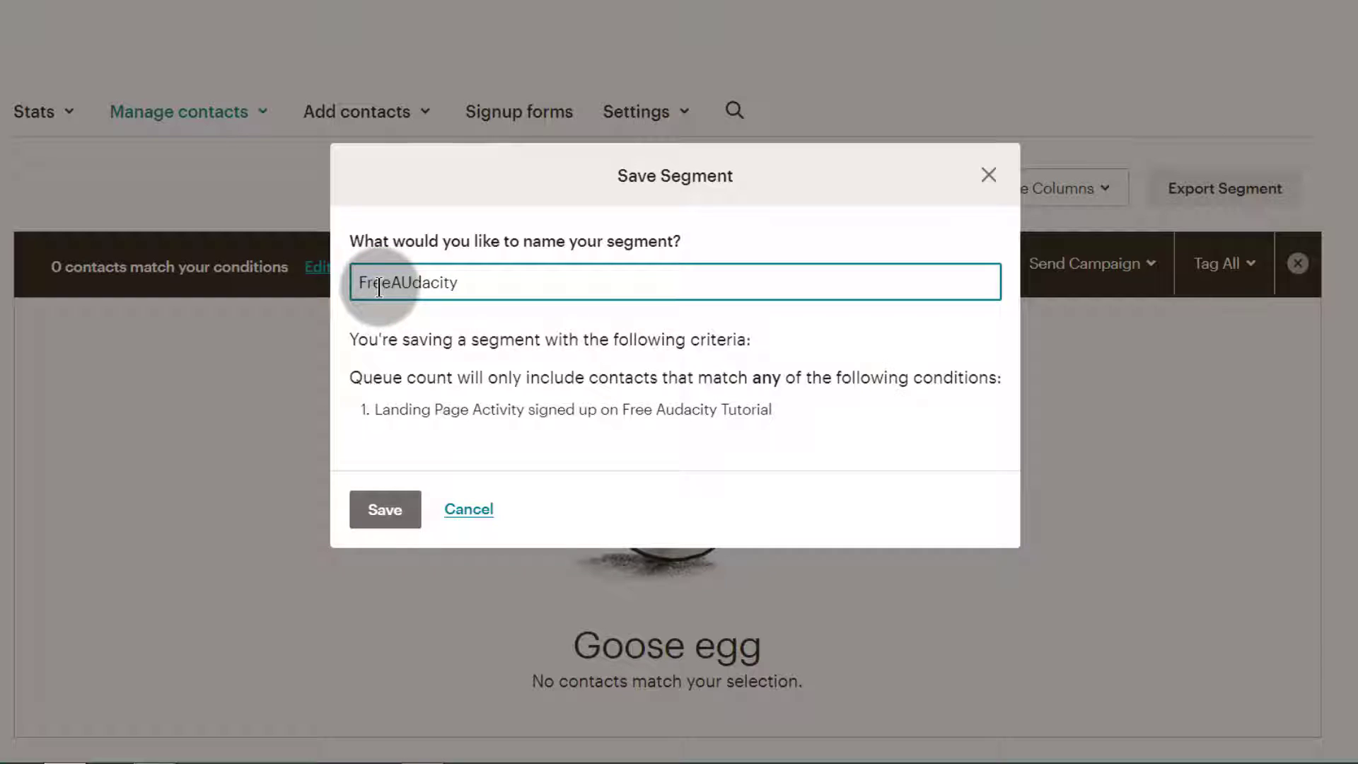
pyautogui.click(403, 282)
pyautogui.press('BackSpace')
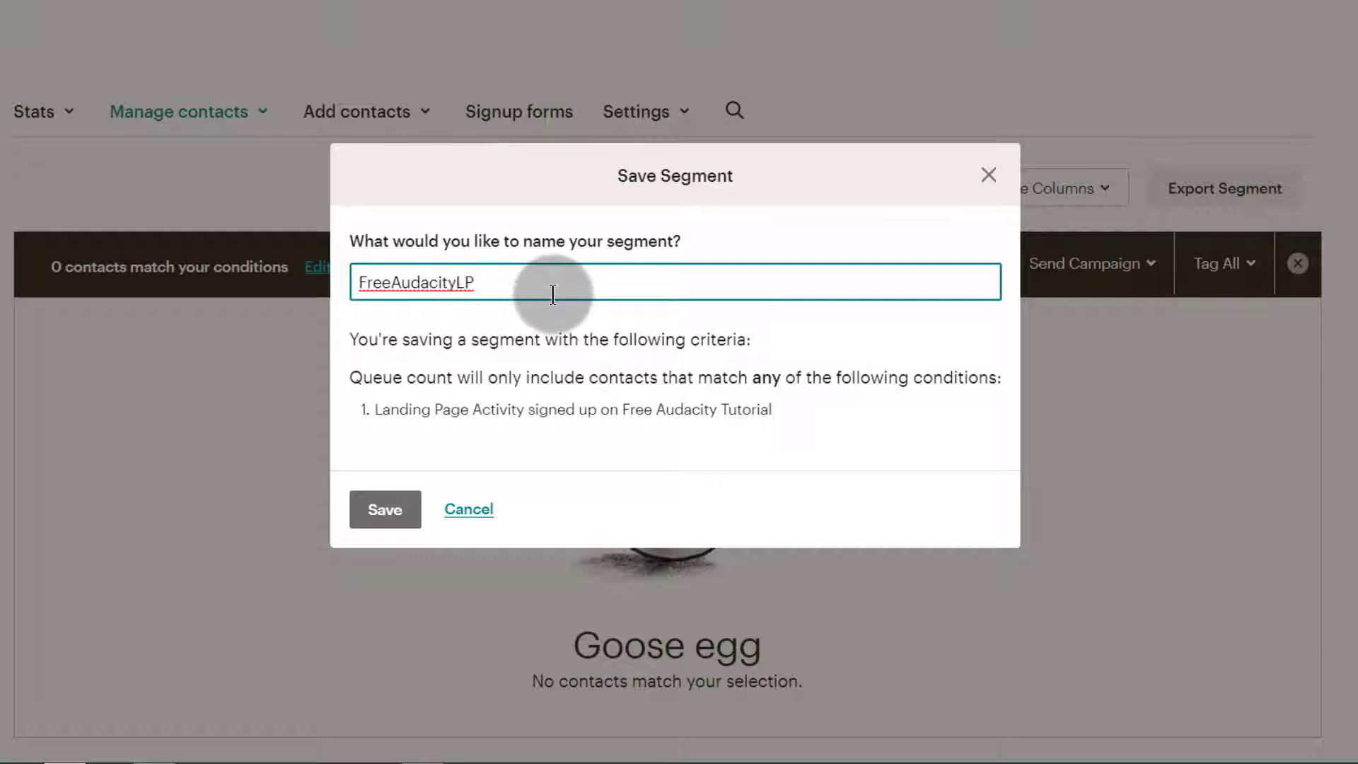
pyautogui.click(386, 515)
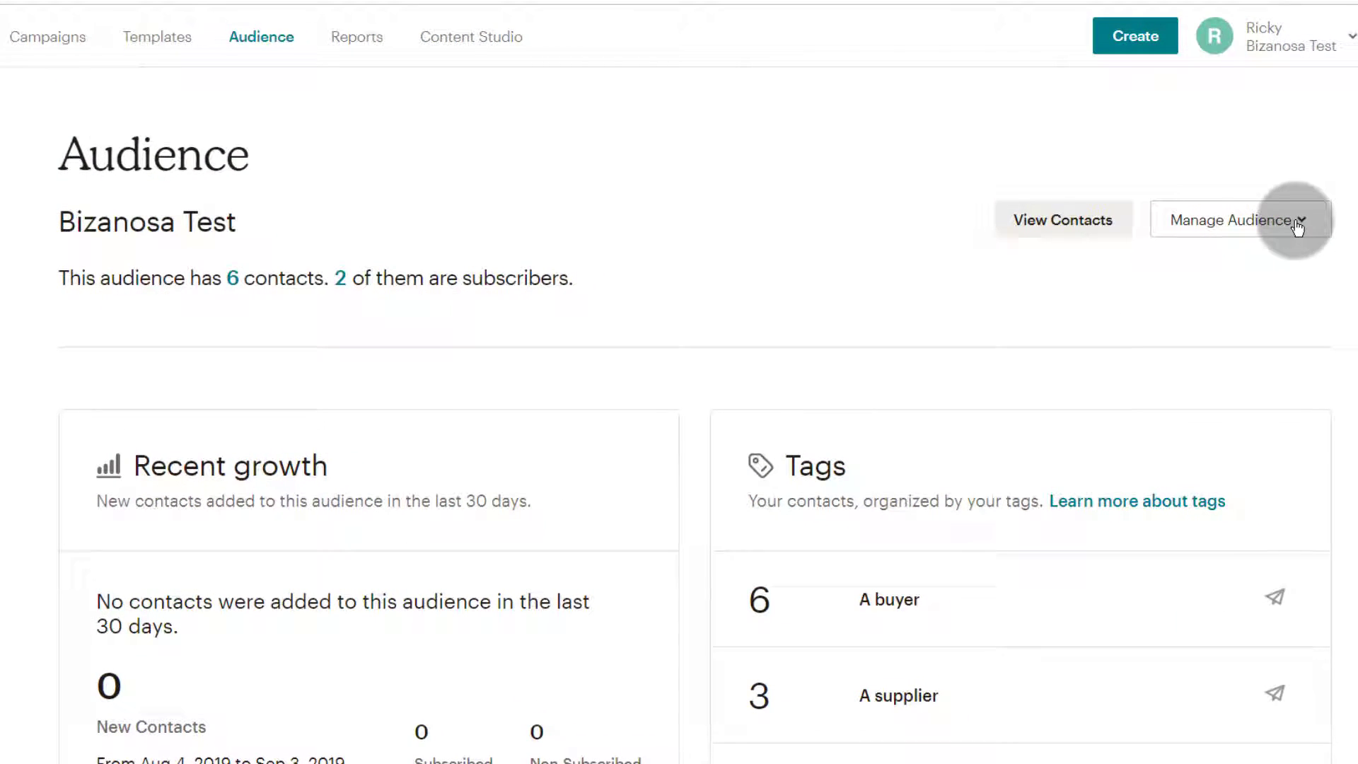
# Go back to Manage contacts > Segments and scroll the list to find FreeAudacityLP.
pyautogui.click(1298, 225)
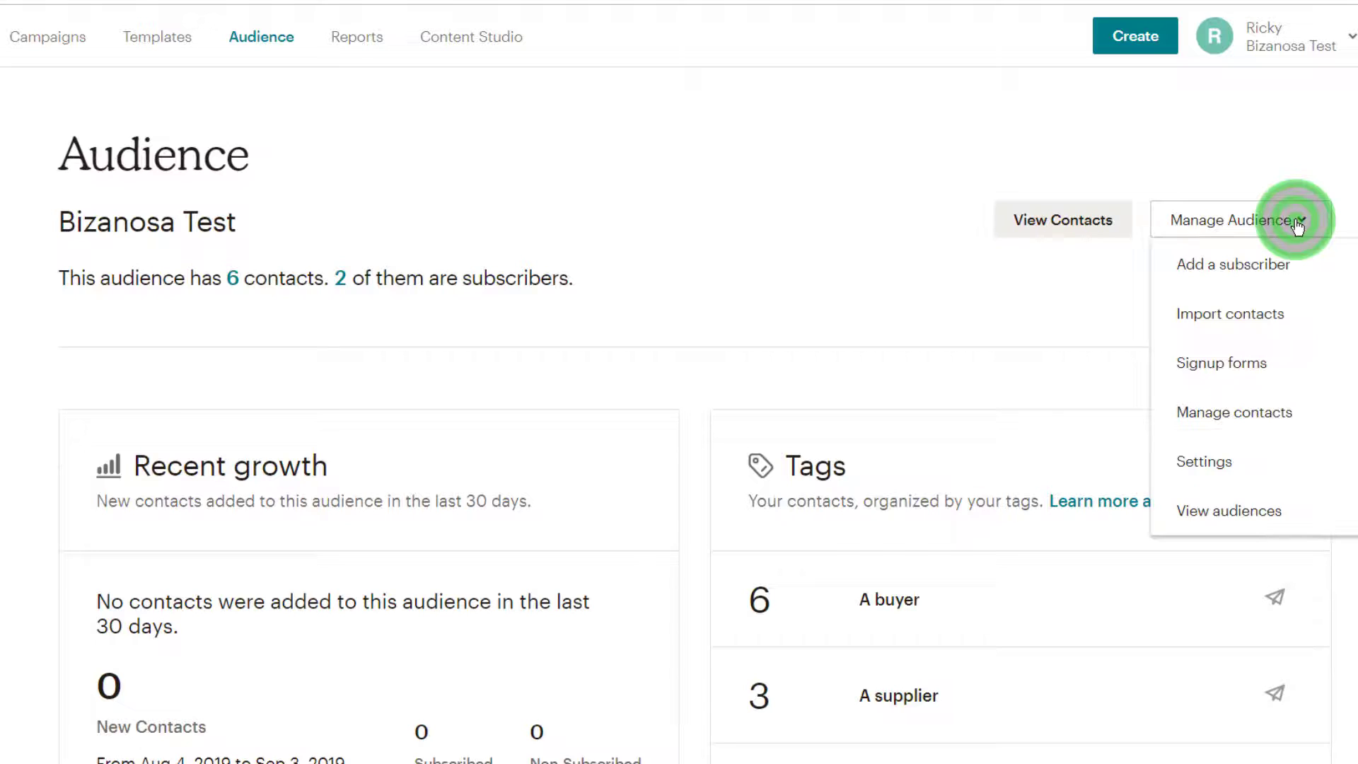
pyautogui.click(1231, 413)
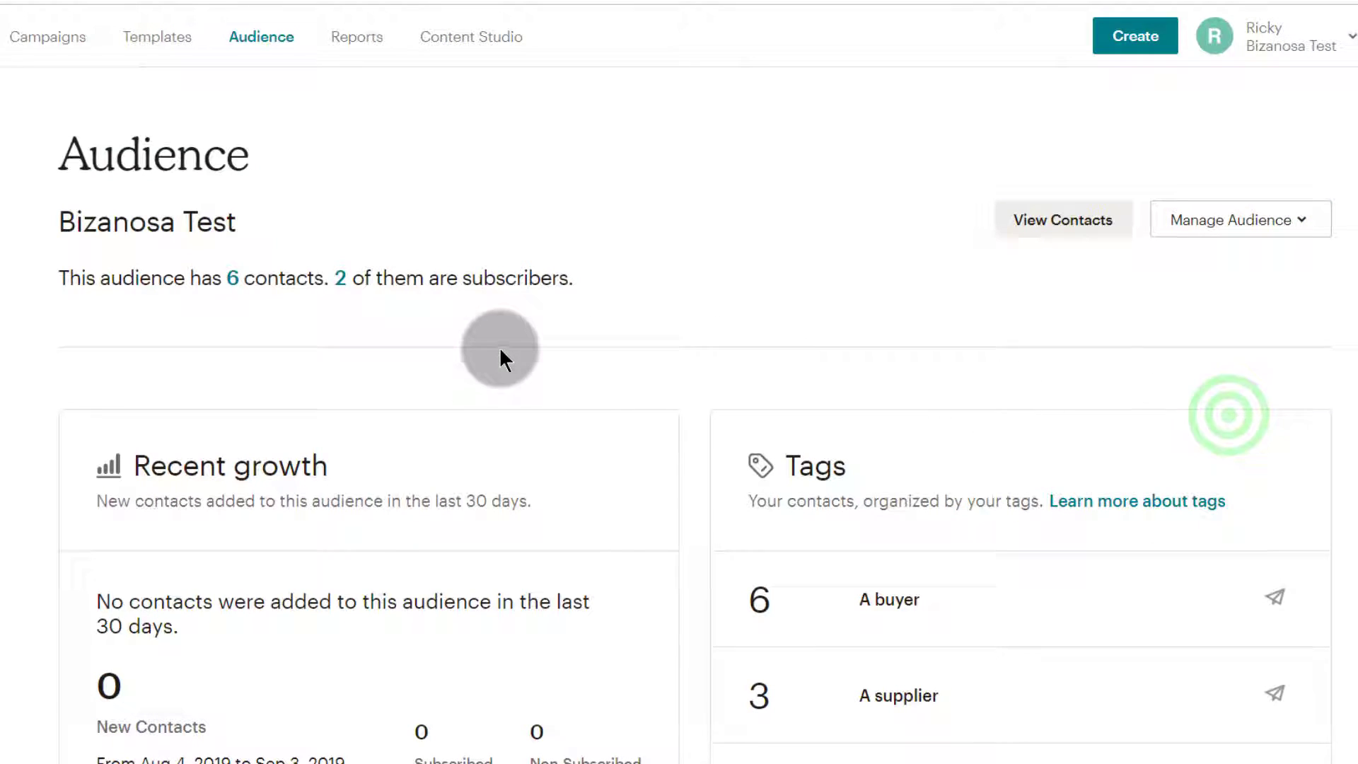
pyautogui.scroll(-8, 381, 494)
pyautogui.click(123, 369)
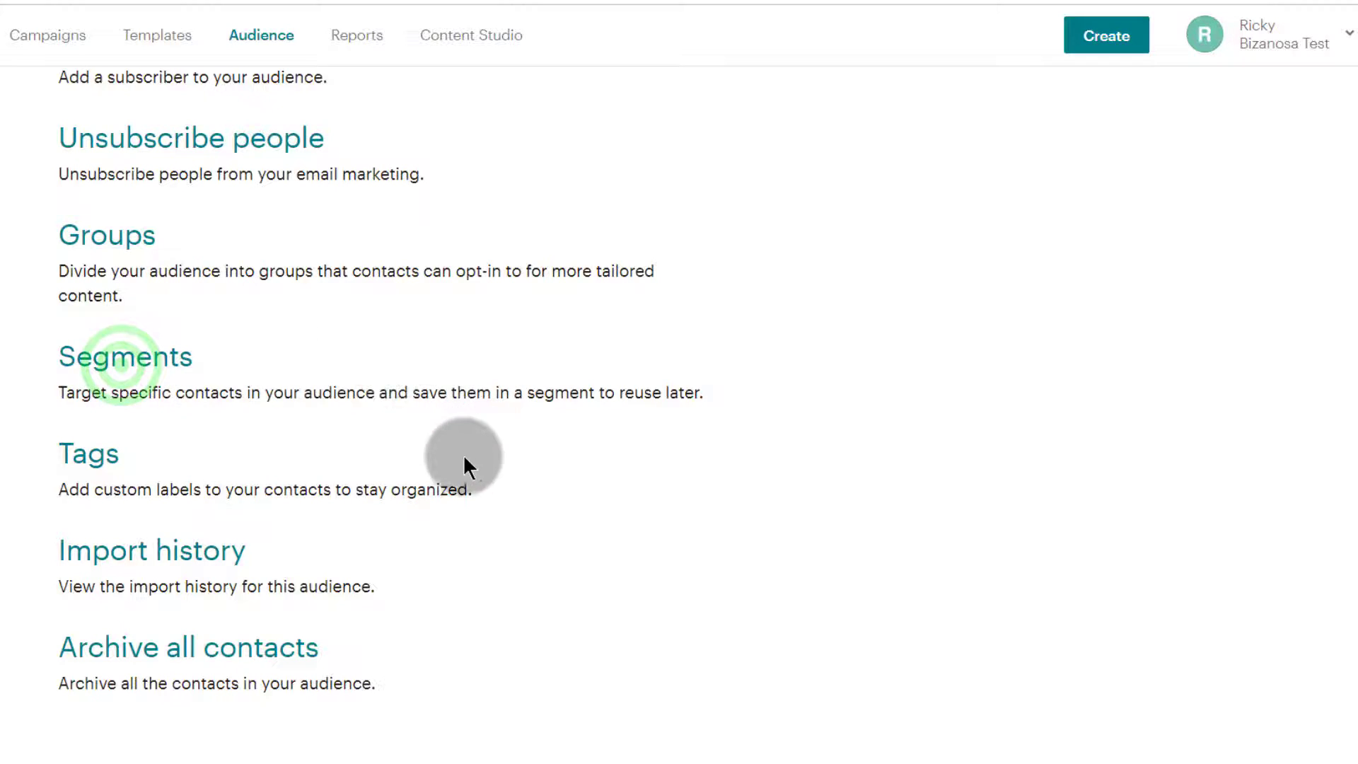
pyautogui.scroll(-2, 307, 519)
pyautogui.scroll(-4, 307, 519)
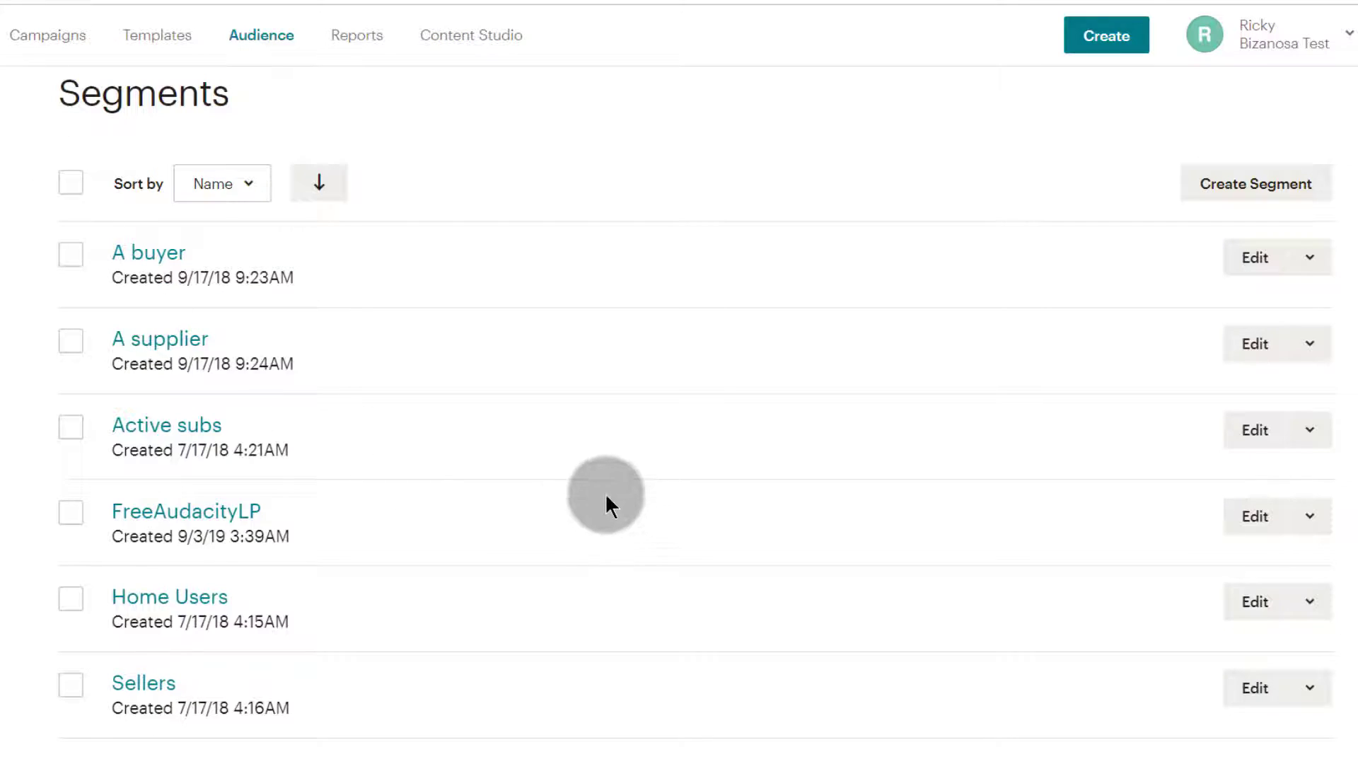
pyautogui.scroll(5, 636, 481)
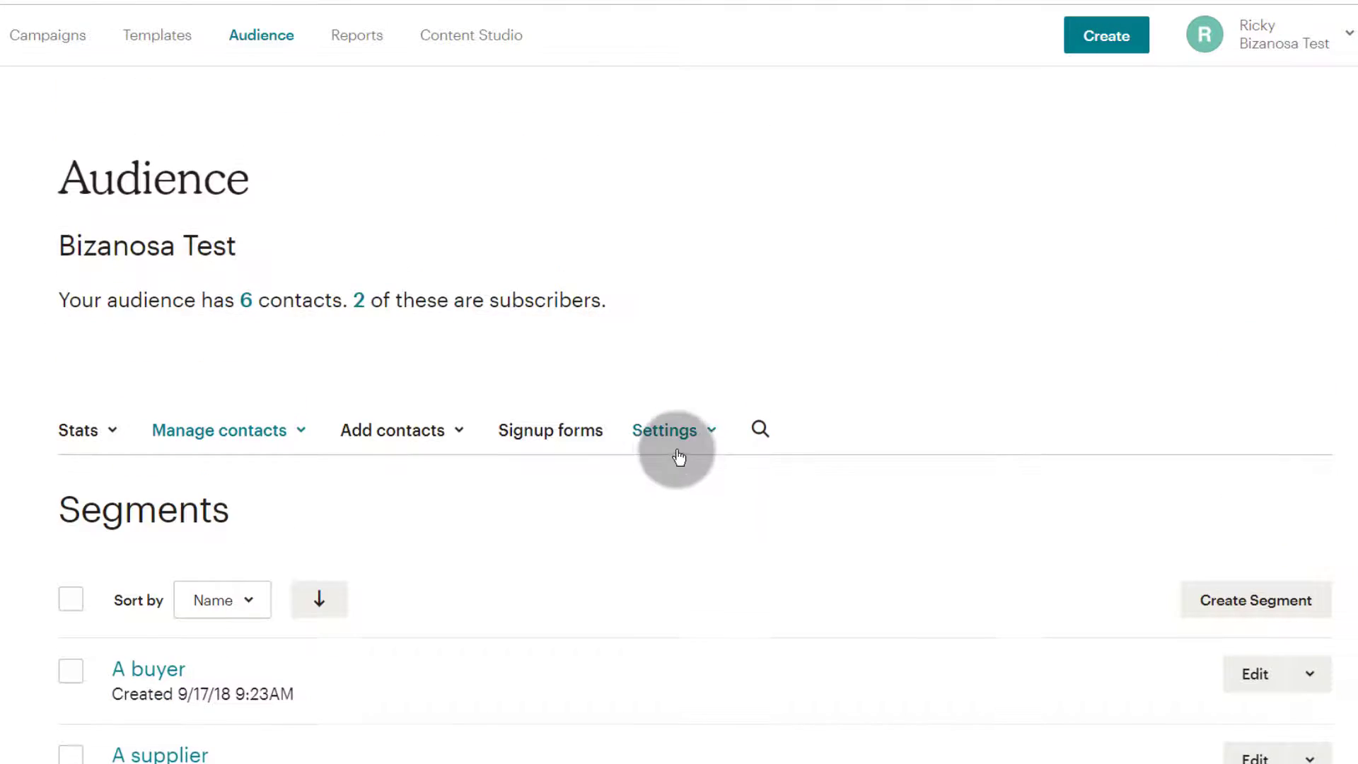
# Start a new automated email campaign using the Subscriber Activity 'Welcome new subscribers' type.
pyautogui.click(1095, 37)
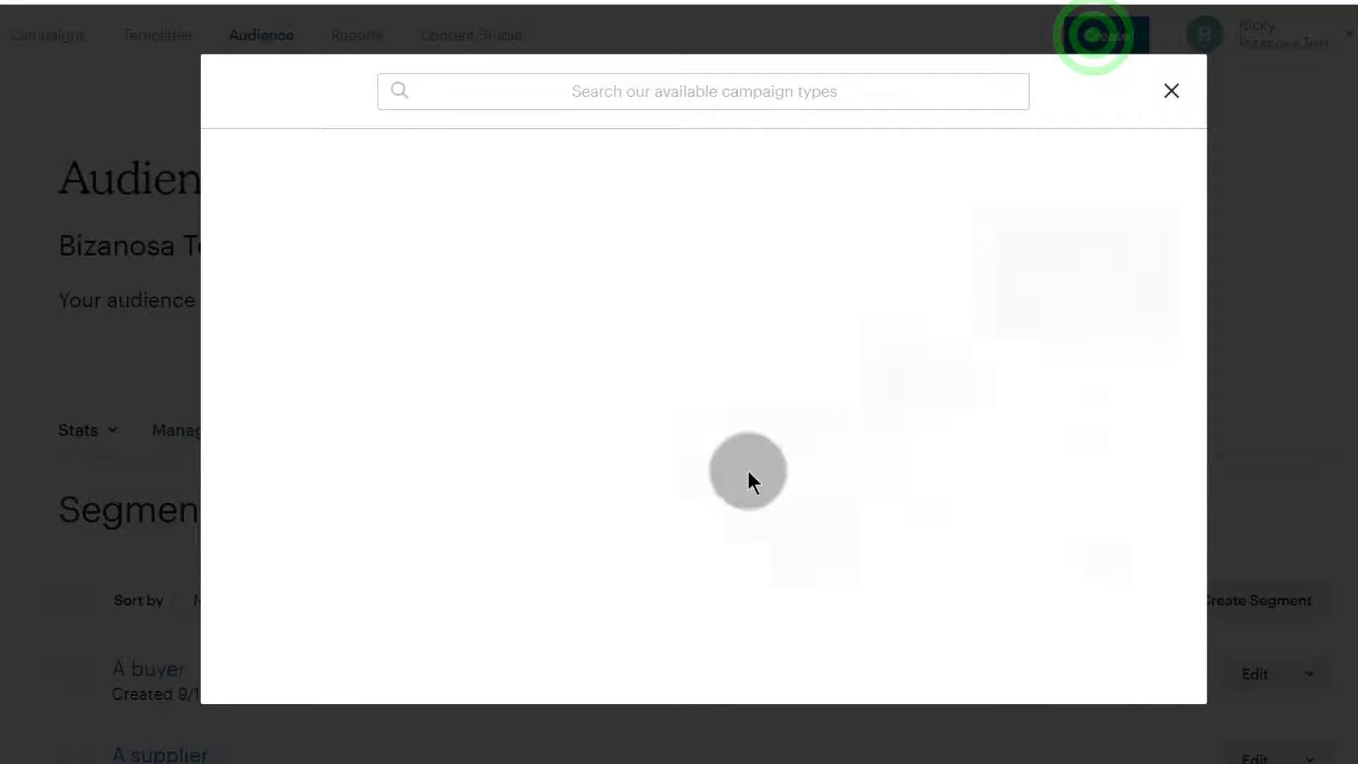
pyautogui.click(327, 164)
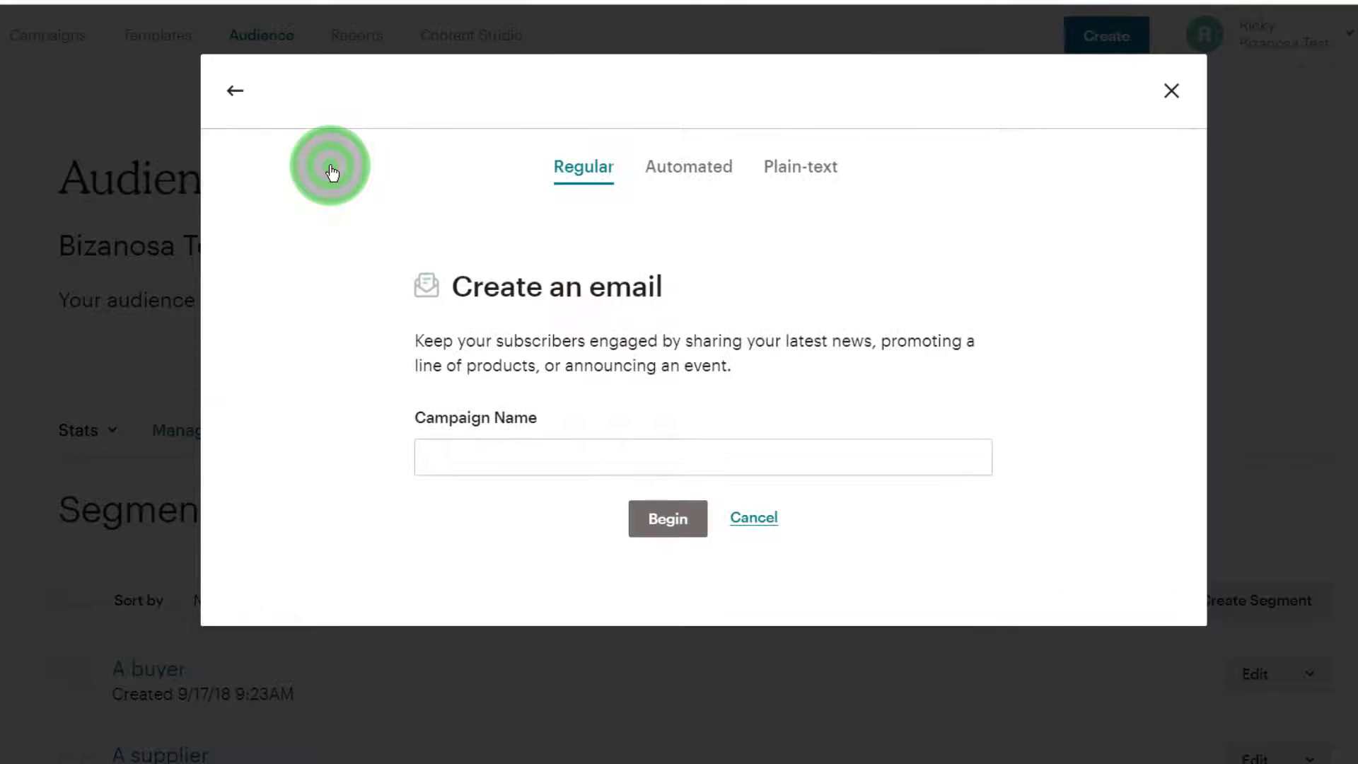
pyautogui.click(690, 168)
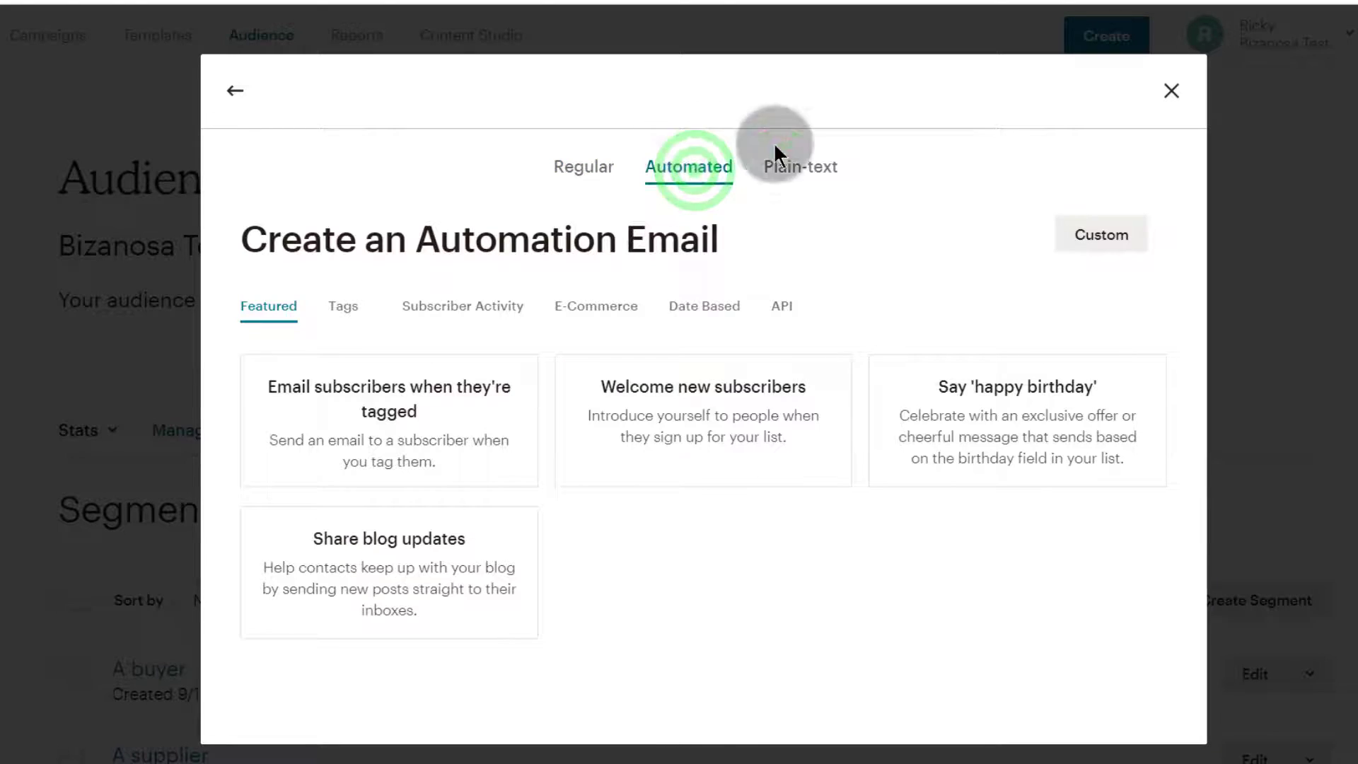
pyautogui.click(448, 303)
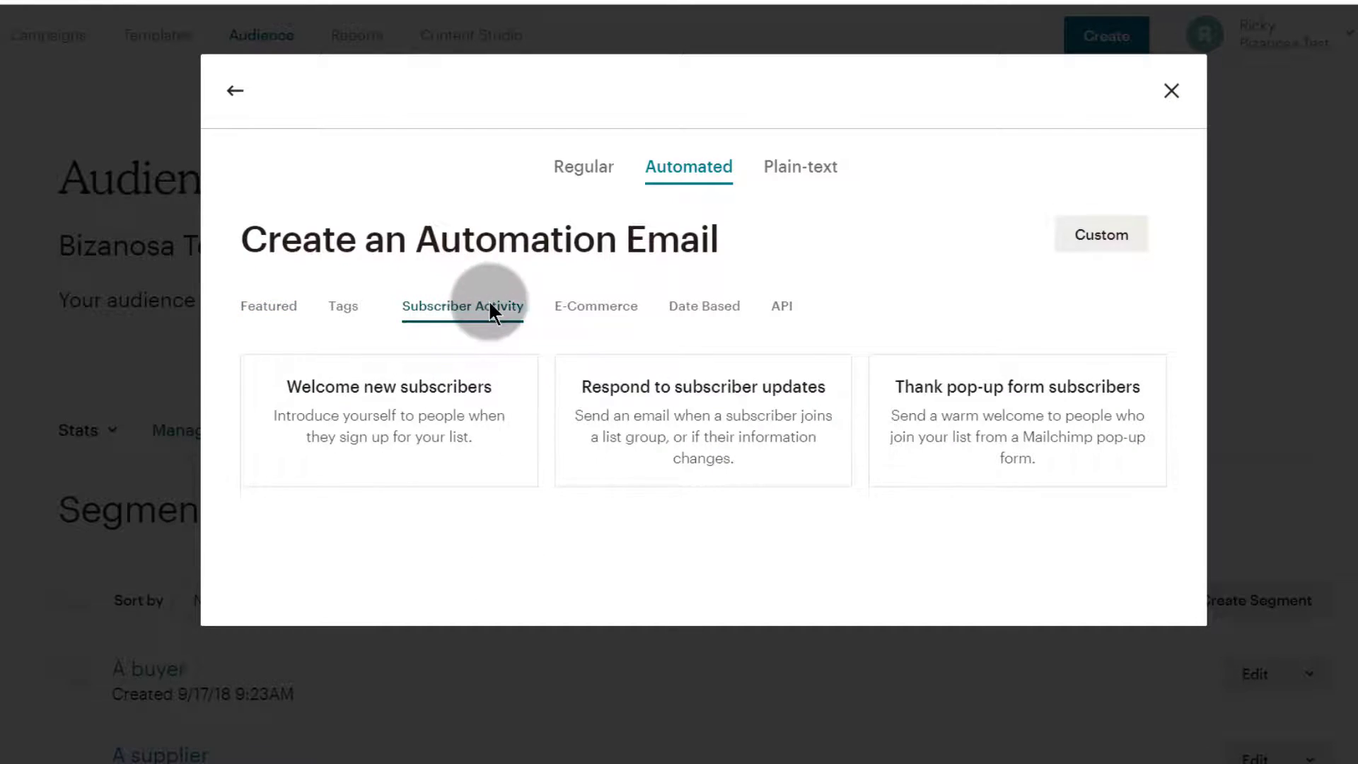
pyautogui.click(375, 420)
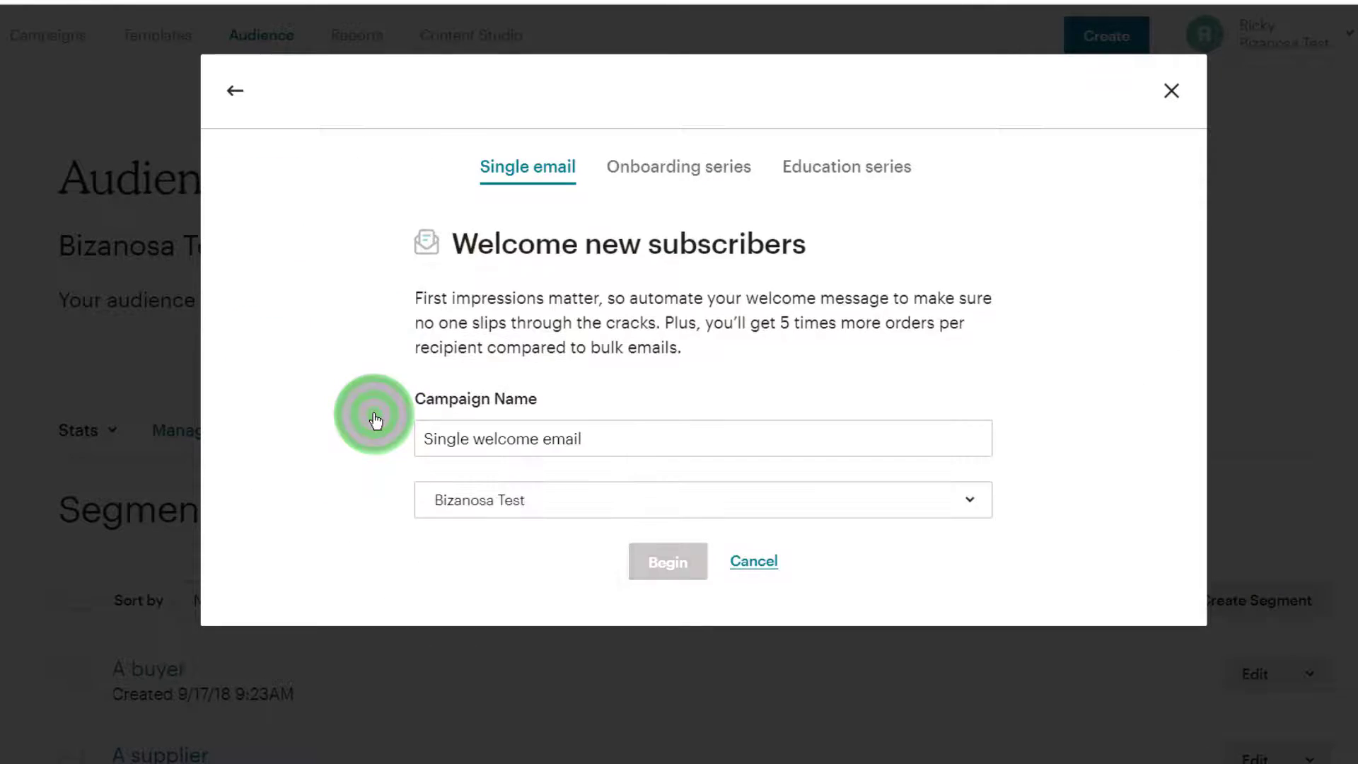
# Name it 'Welcome. Here is Your Free link', pick the Bizanosa Test audience, and begin.
pyautogui.tripleClick(596, 434)
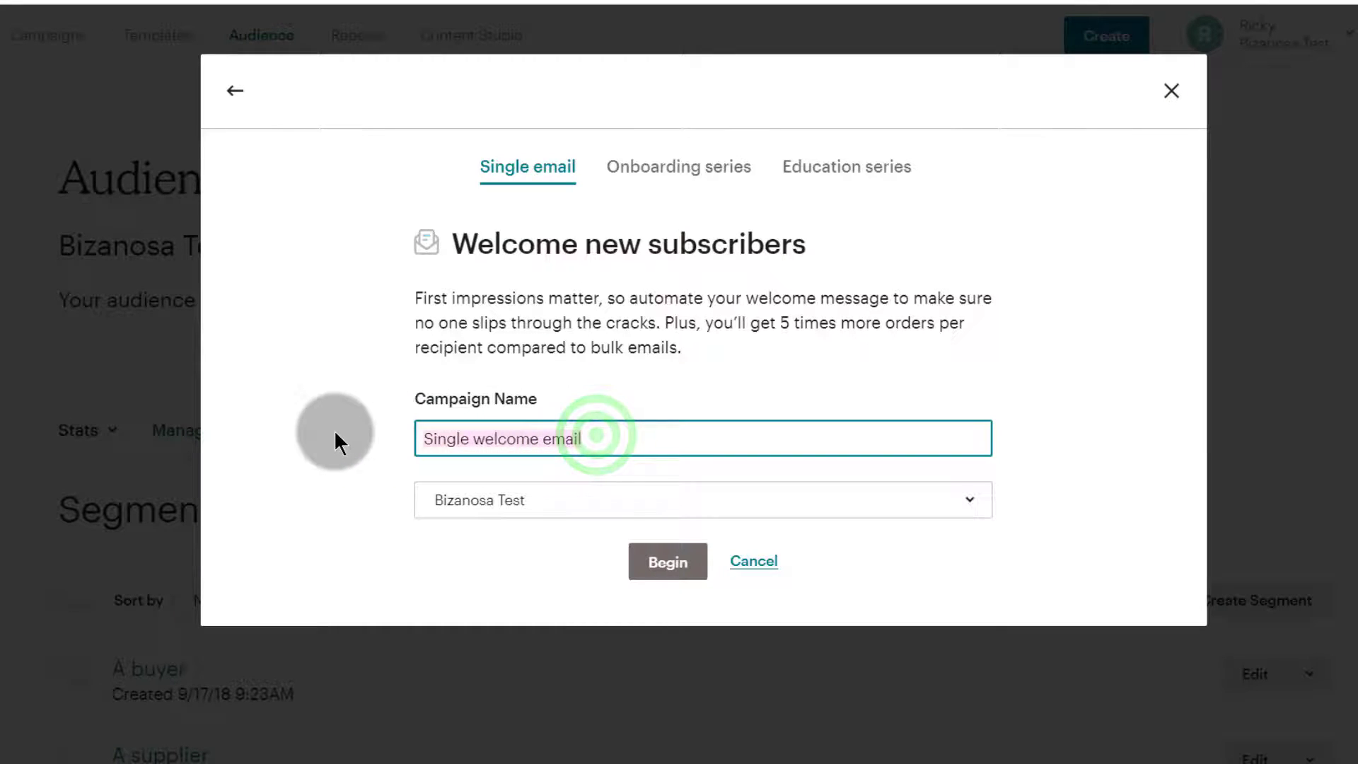
pyautogui.write('Welcome. Here is Your Free link')
pyautogui.click(674, 439)
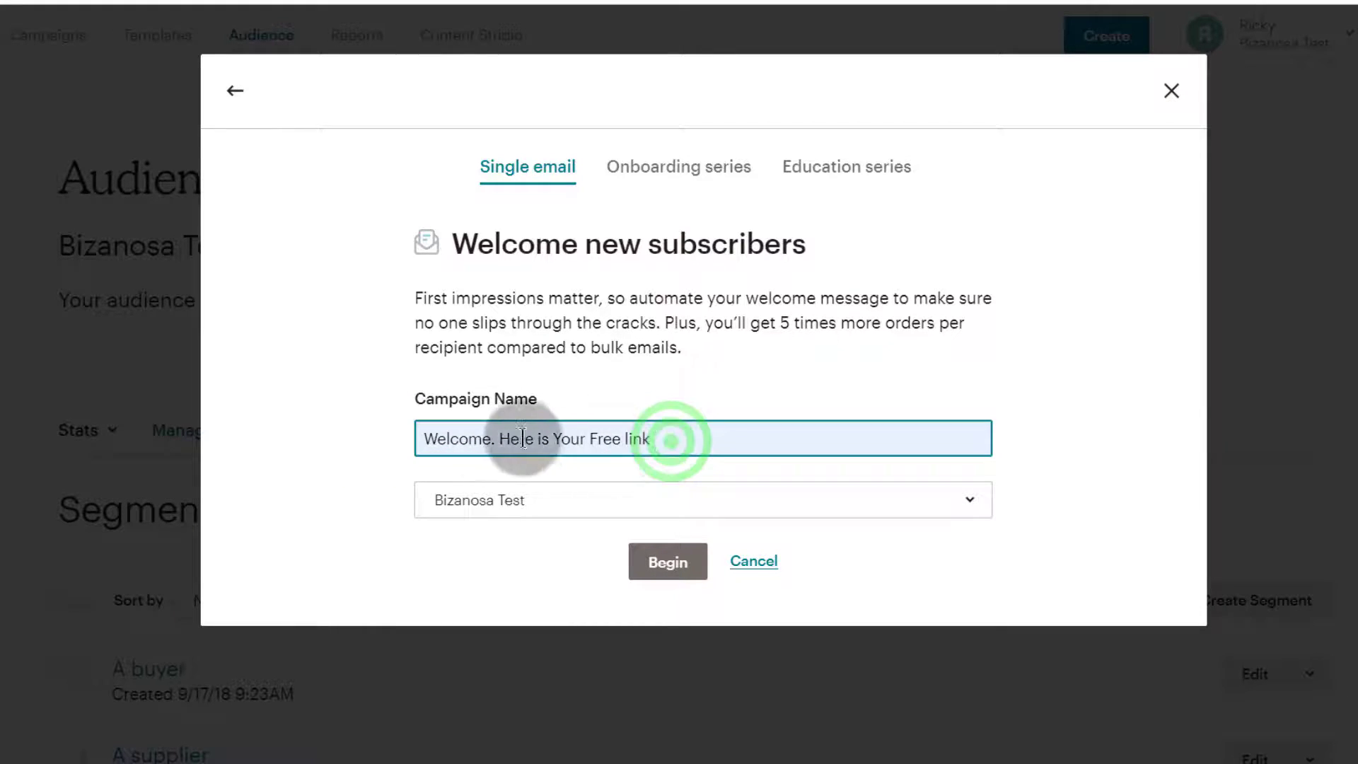
pyautogui.click(457, 459)
pyautogui.click(509, 513)
pyautogui.click(499, 600)
pyautogui.click(668, 569)
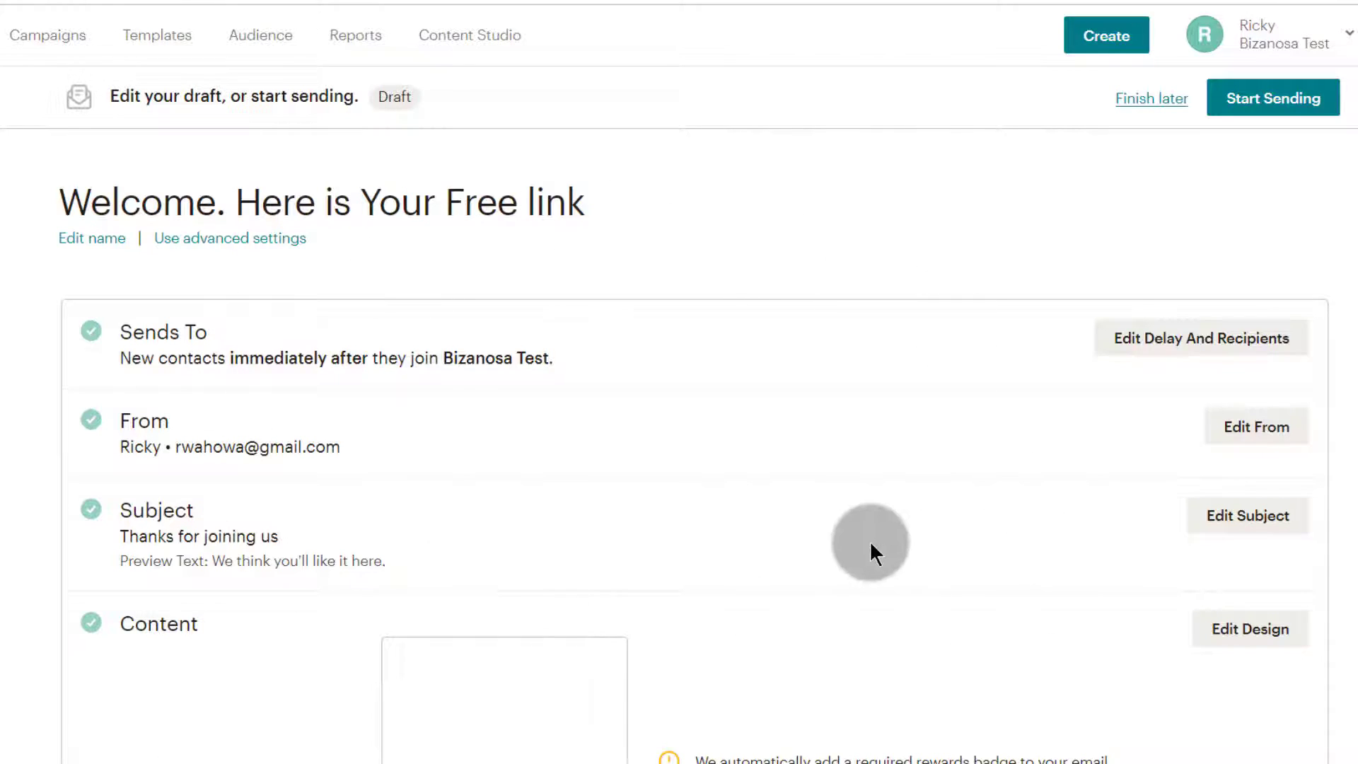
# Switch the welcome automation to advanced settings and confirm in the modal.
pyautogui.scroll(-3, 307, 651)
pyautogui.scroll(3, 276, 545)
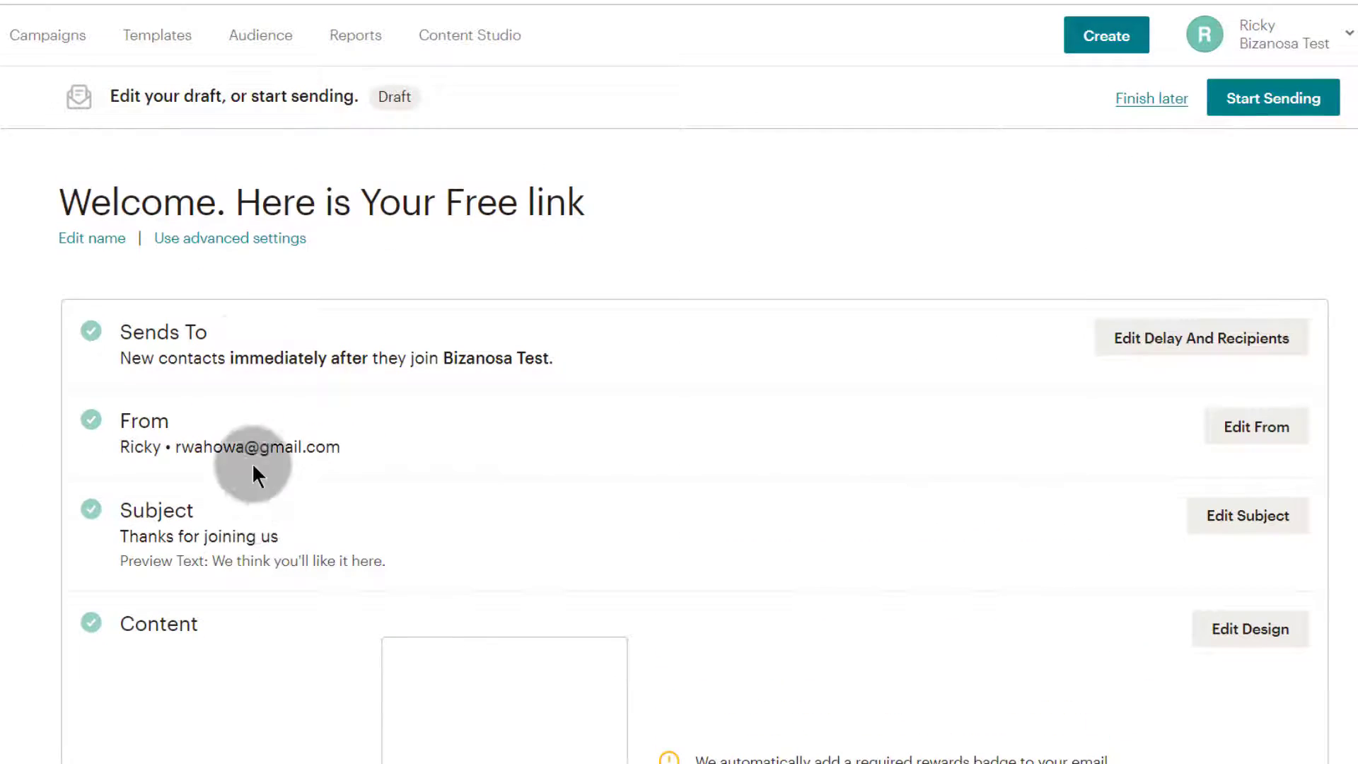
pyautogui.click(205, 241)
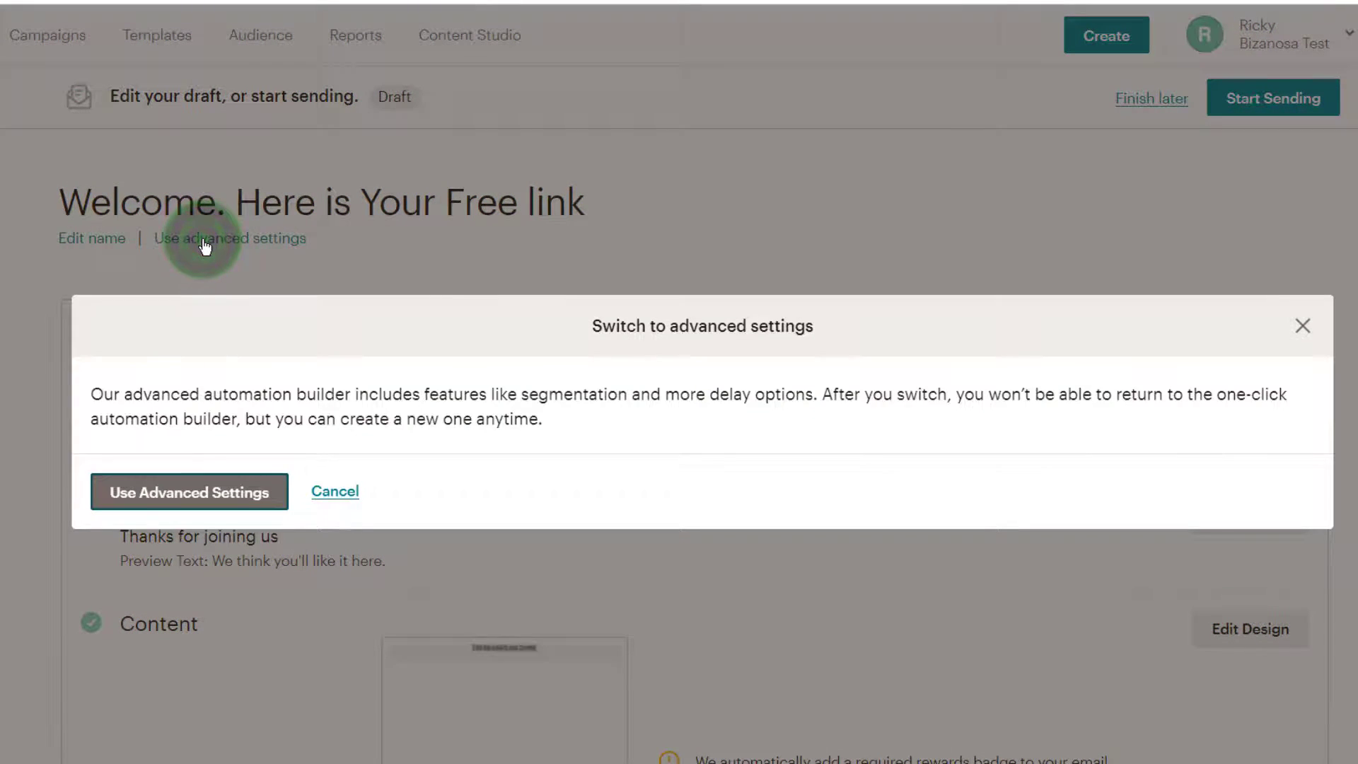
pyautogui.click(190, 495)
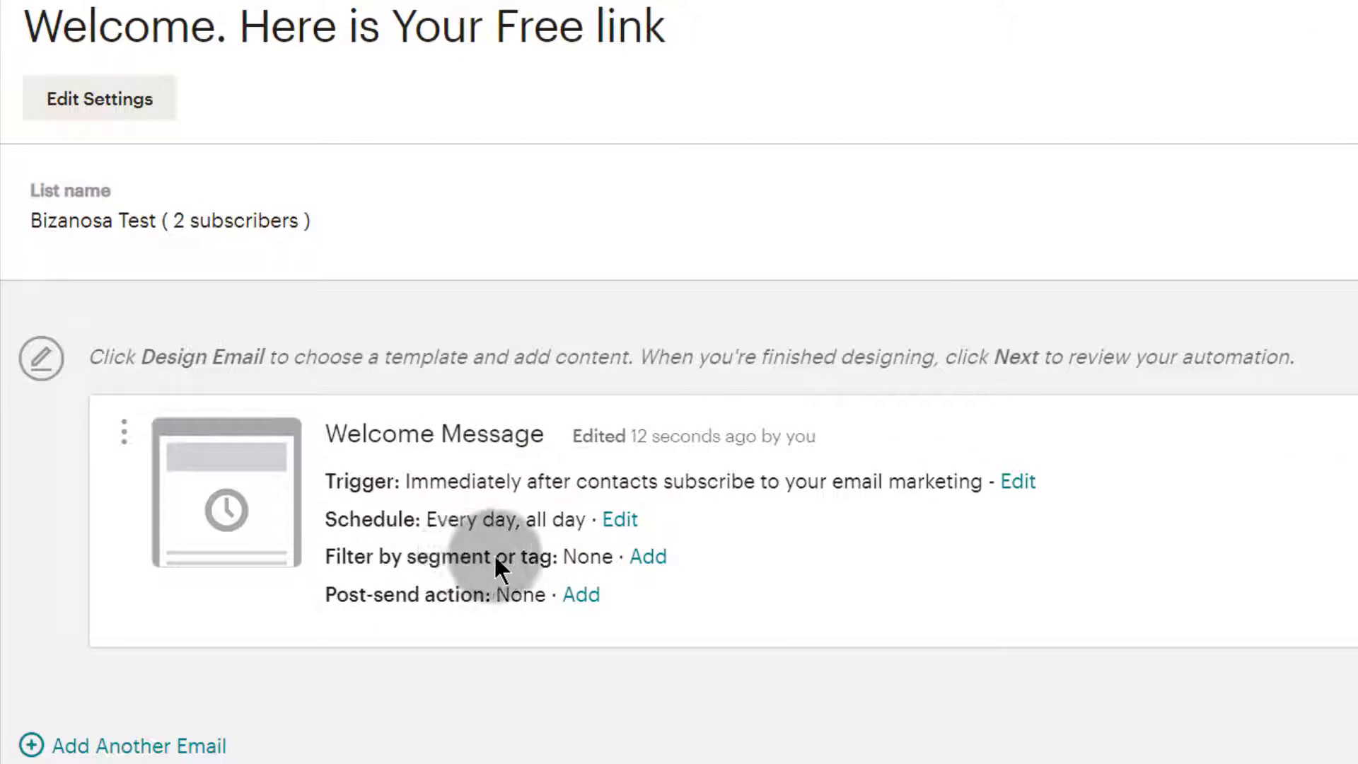
# Add a segment-or-tag filter to the Welcome Message and select FreeAudacityLP.
pyautogui.click(648, 557)
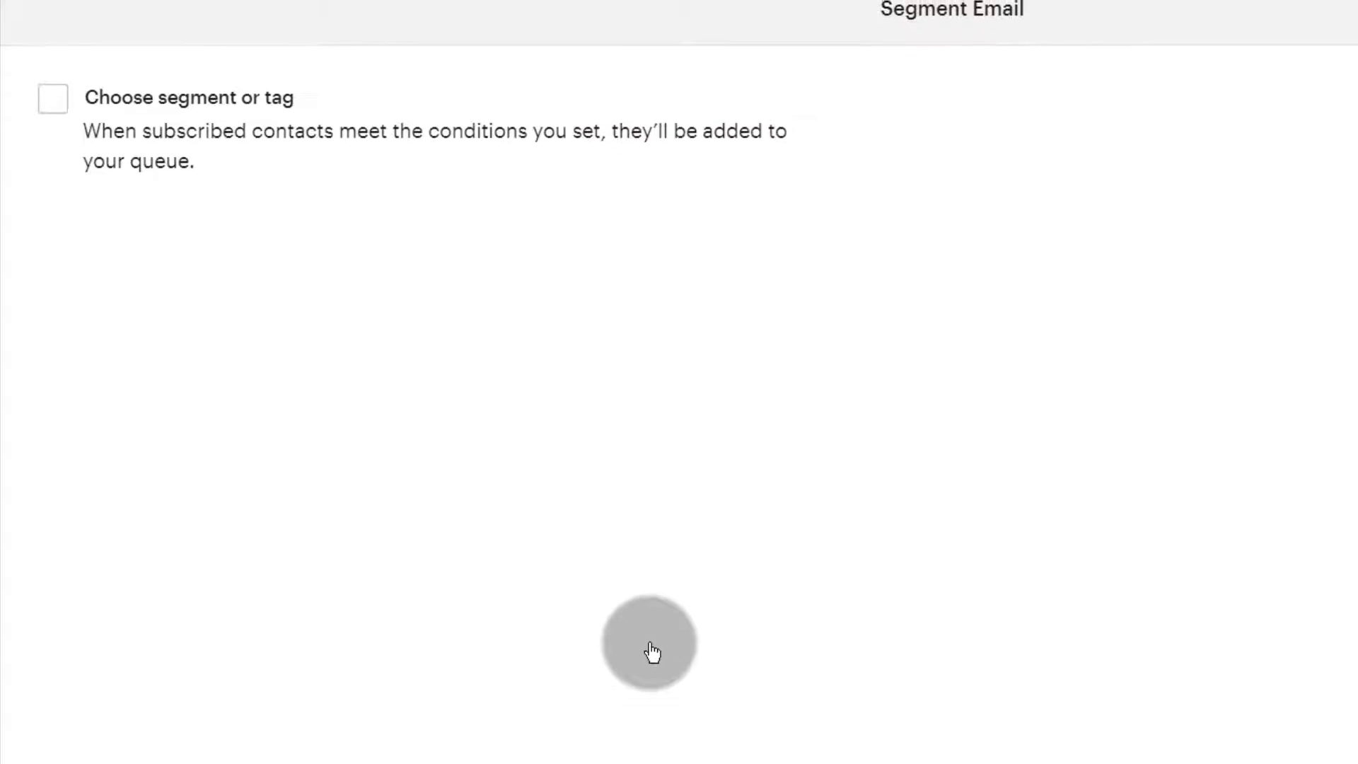
pyautogui.click(56, 117)
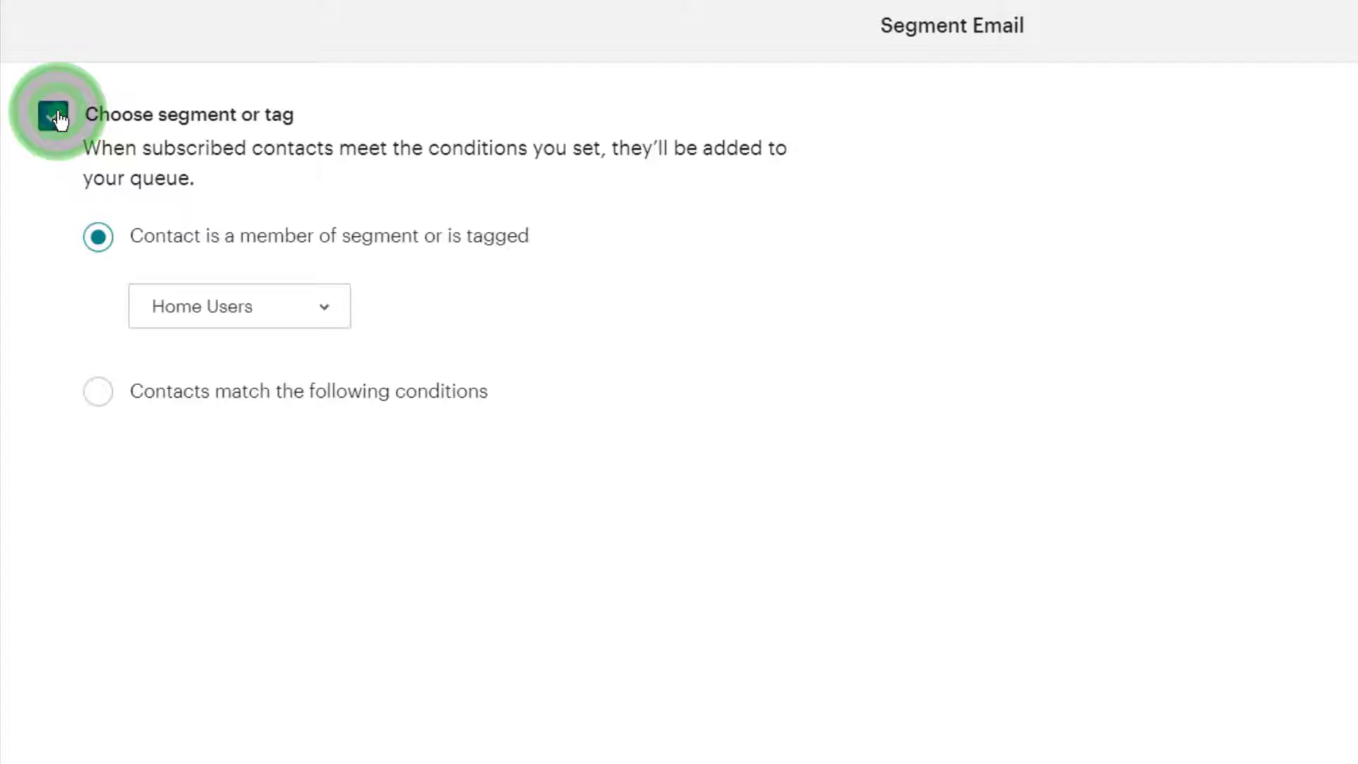
pyautogui.click(299, 305)
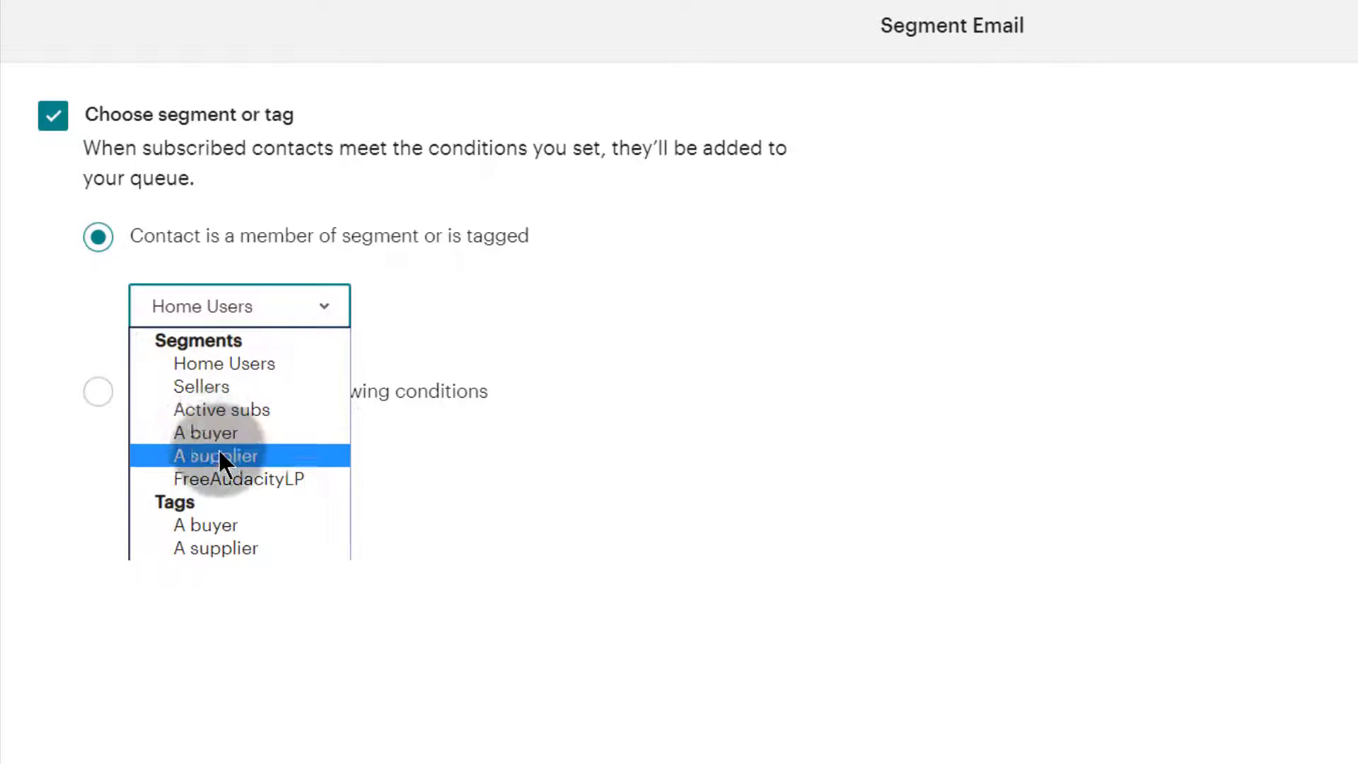
pyautogui.click(232, 479)
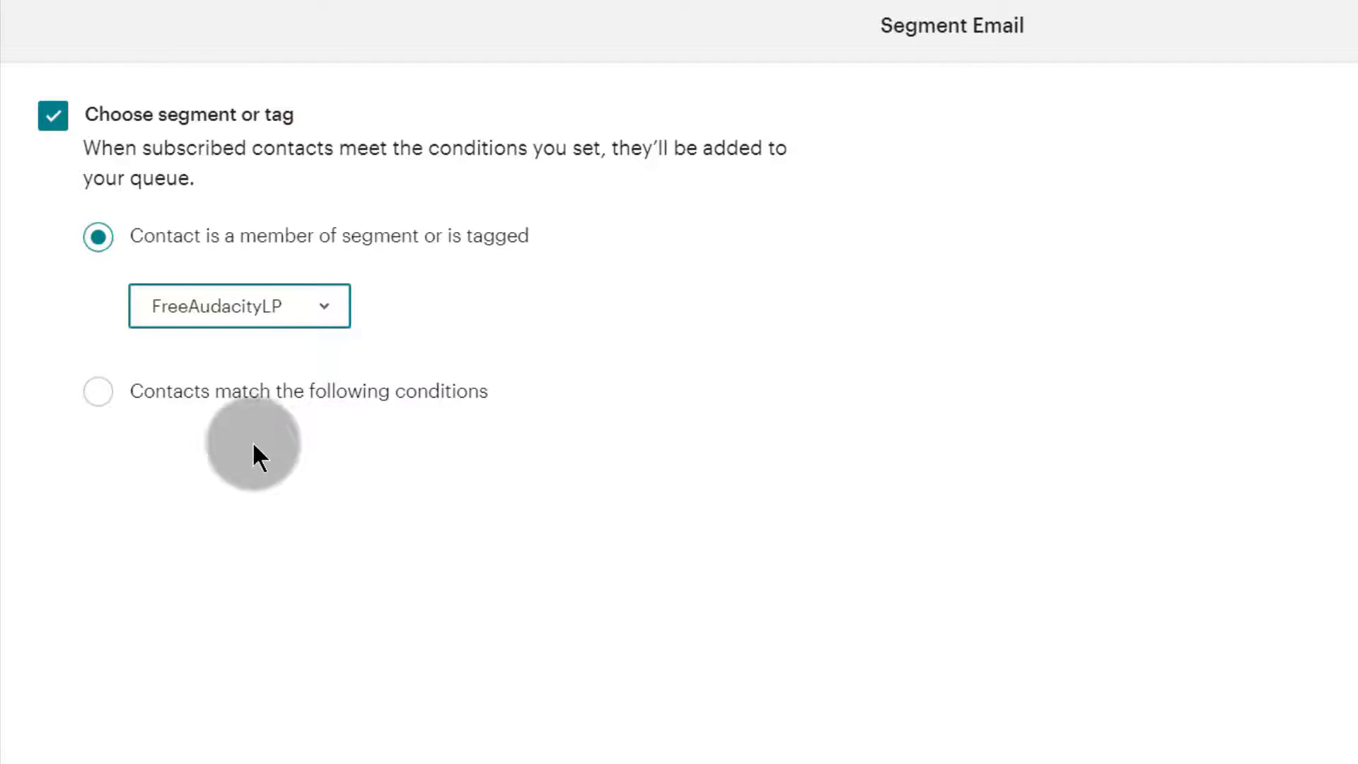
pyautogui.click(256, 455)
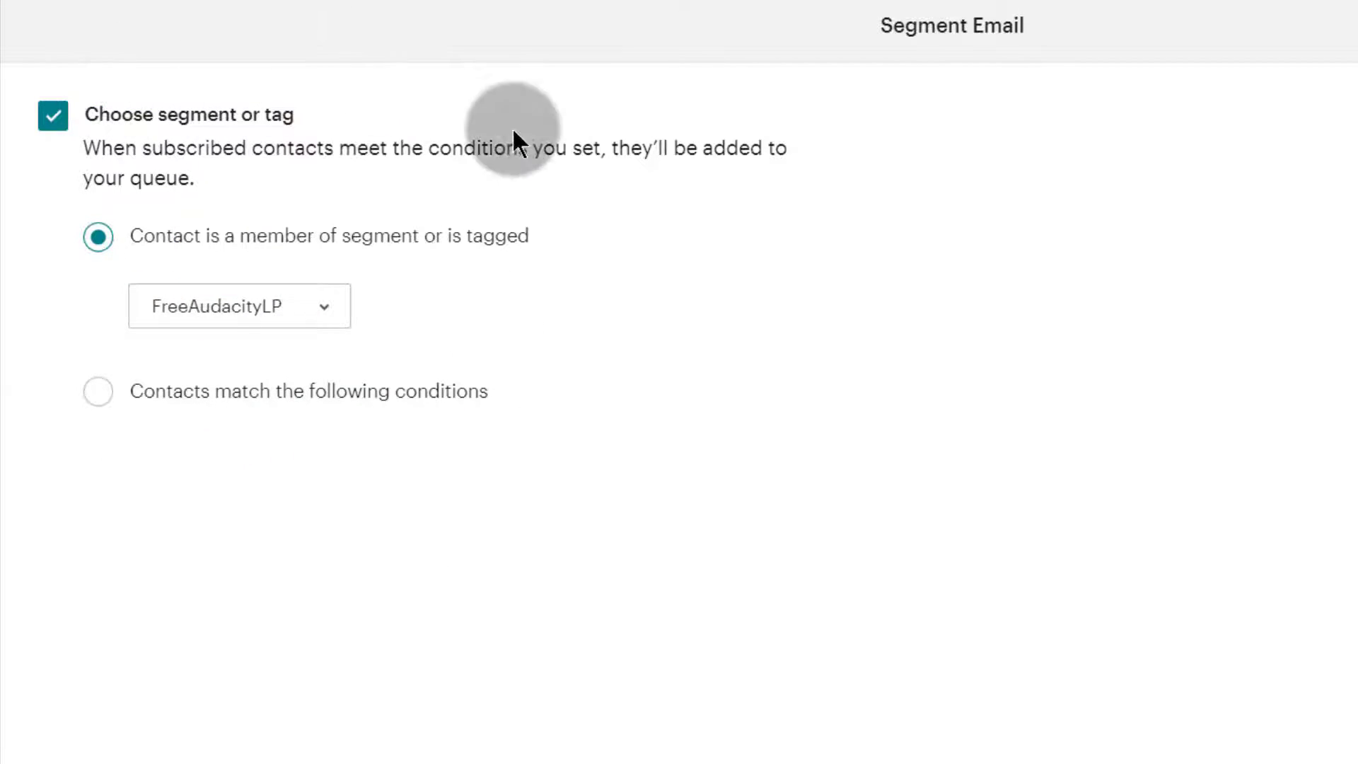
# Briefly try condition-based filtering, then return to segment filtering with FreeAudacityLP selected.
pyautogui.click(96, 393)
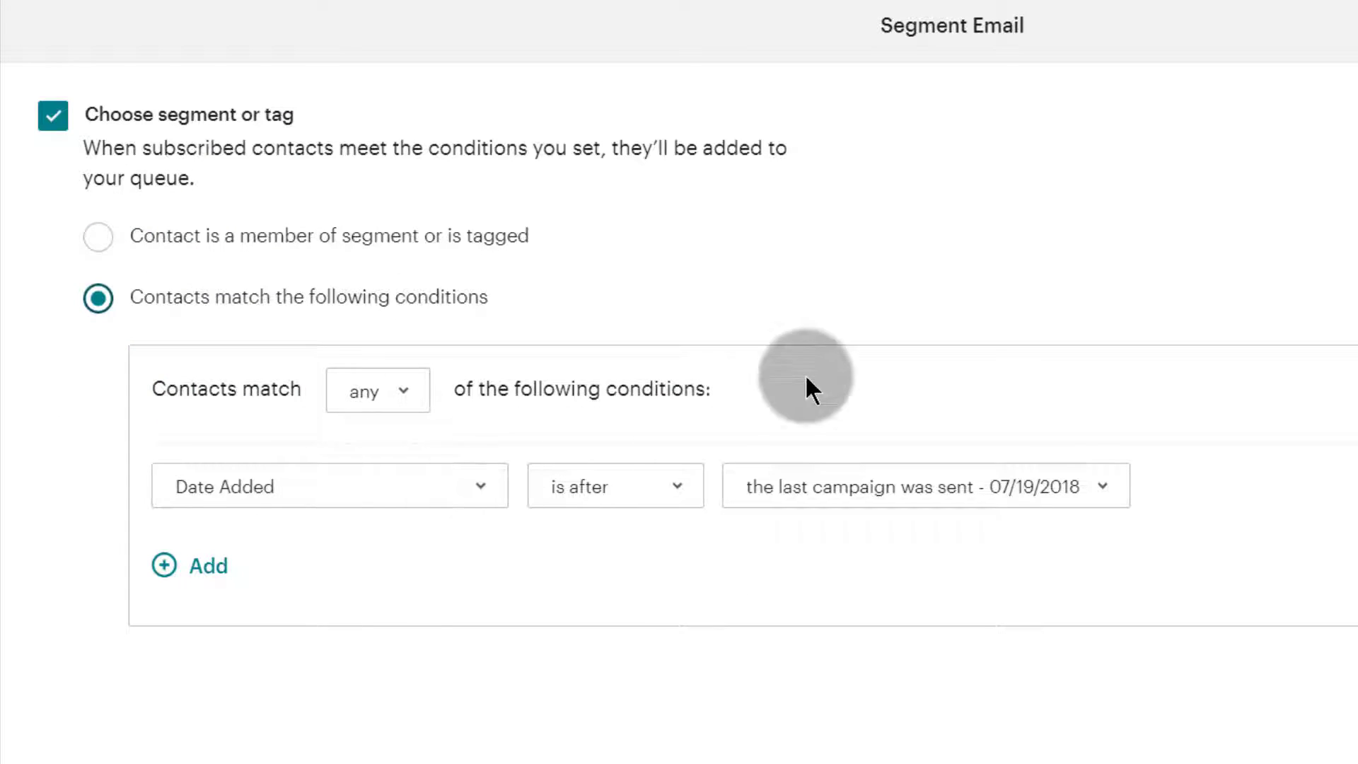
pyautogui.click(397, 393)
pyautogui.click(549, 430)
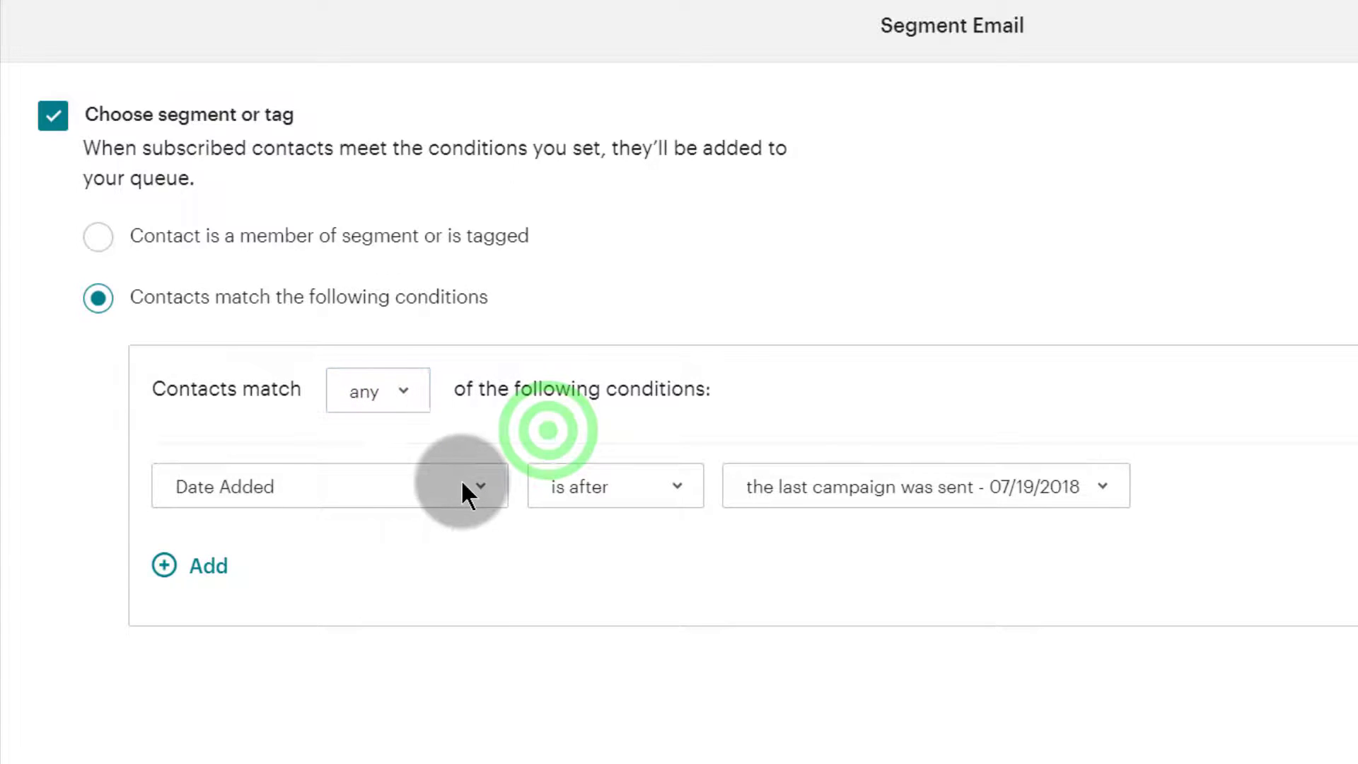
pyautogui.click(460, 478)
pyautogui.click(665, 649)
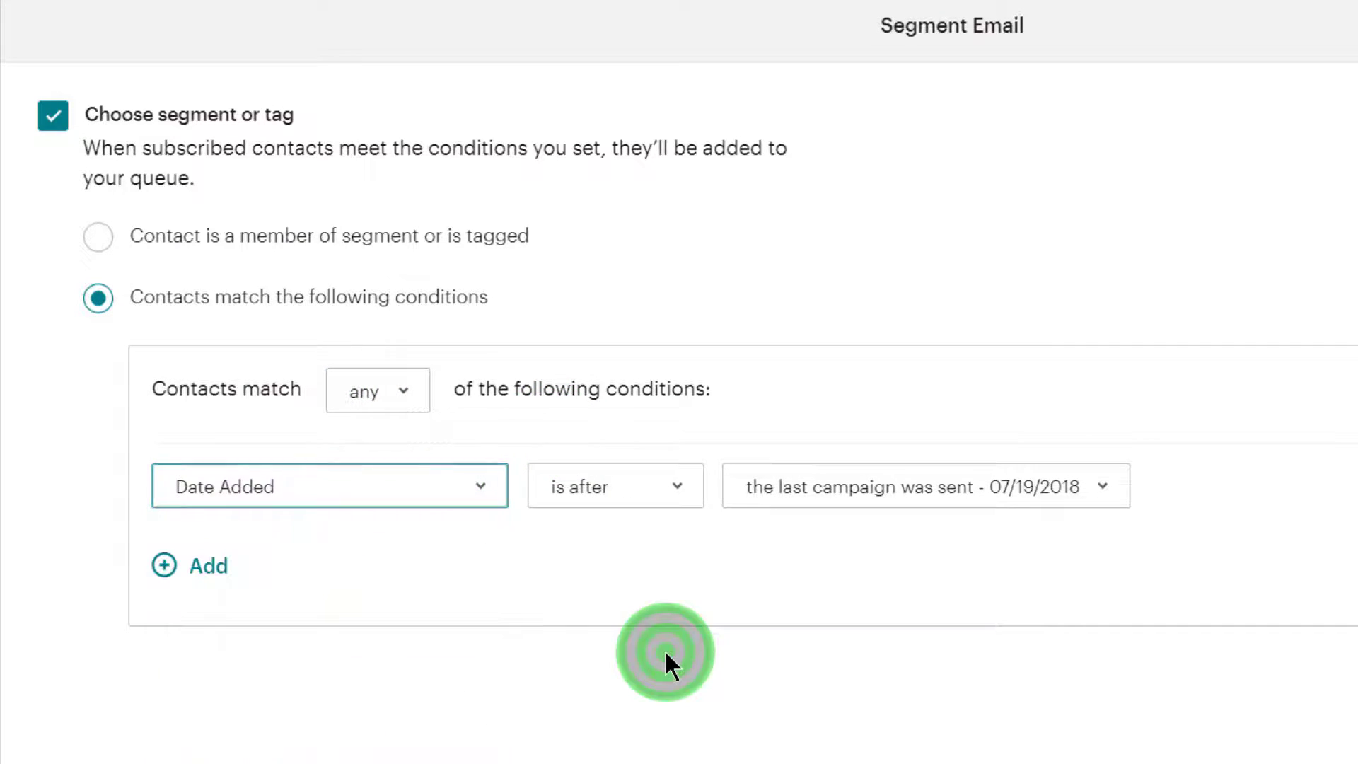
pyautogui.click(99, 238)
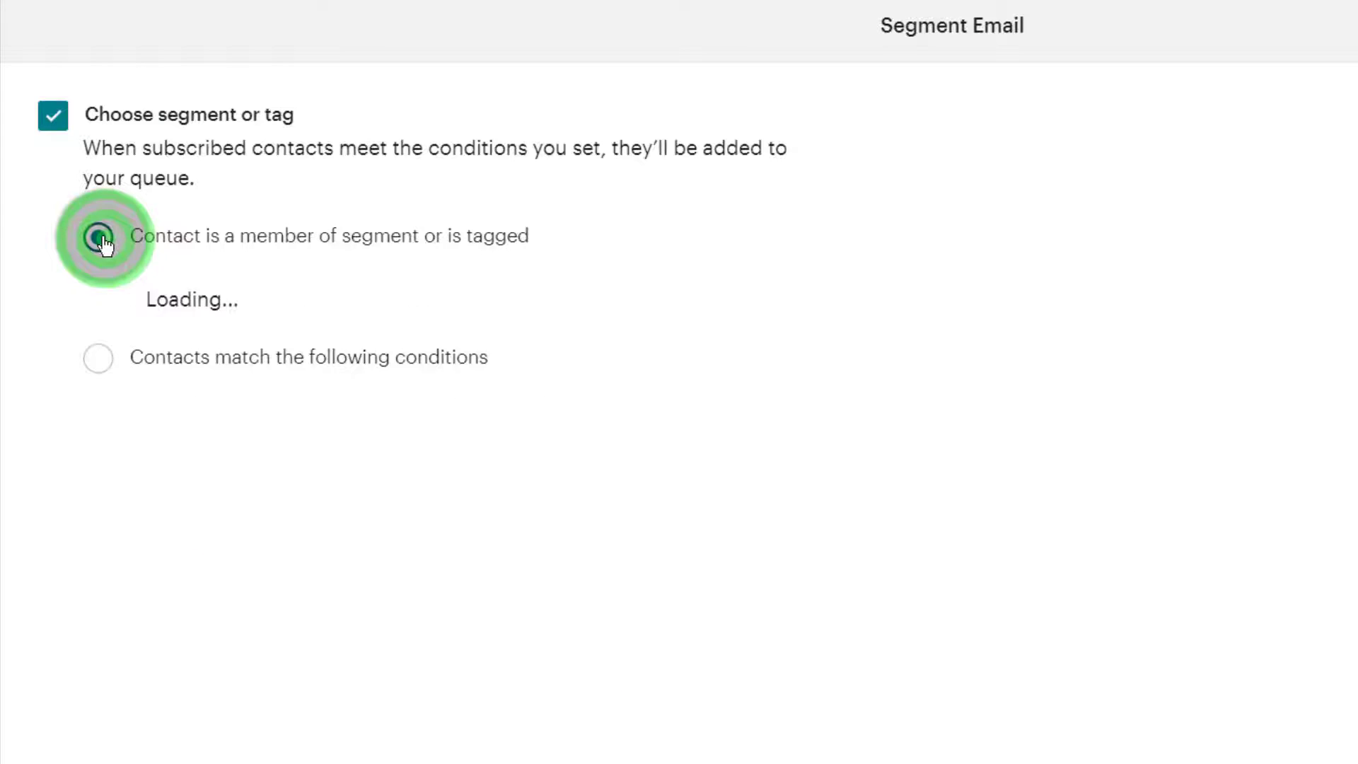
pyautogui.click(324, 304)
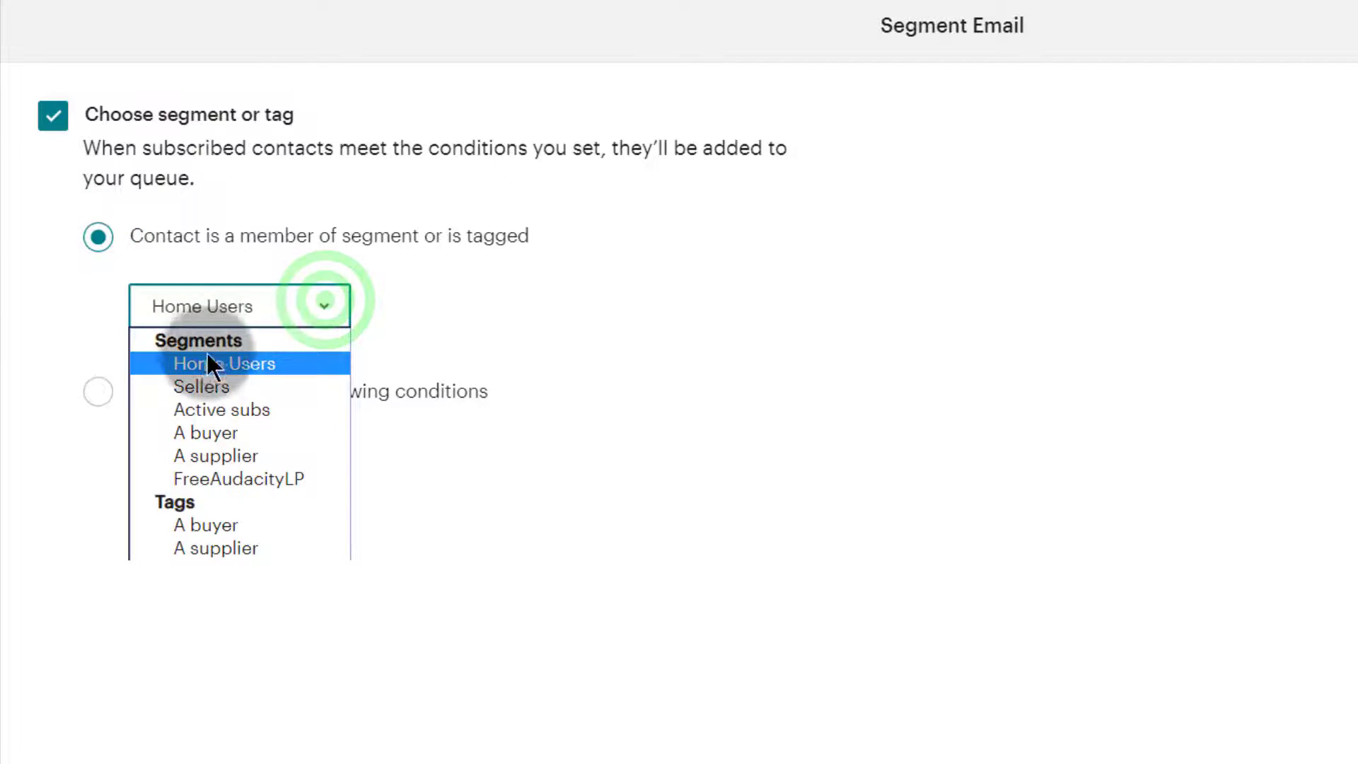
pyautogui.click(216, 479)
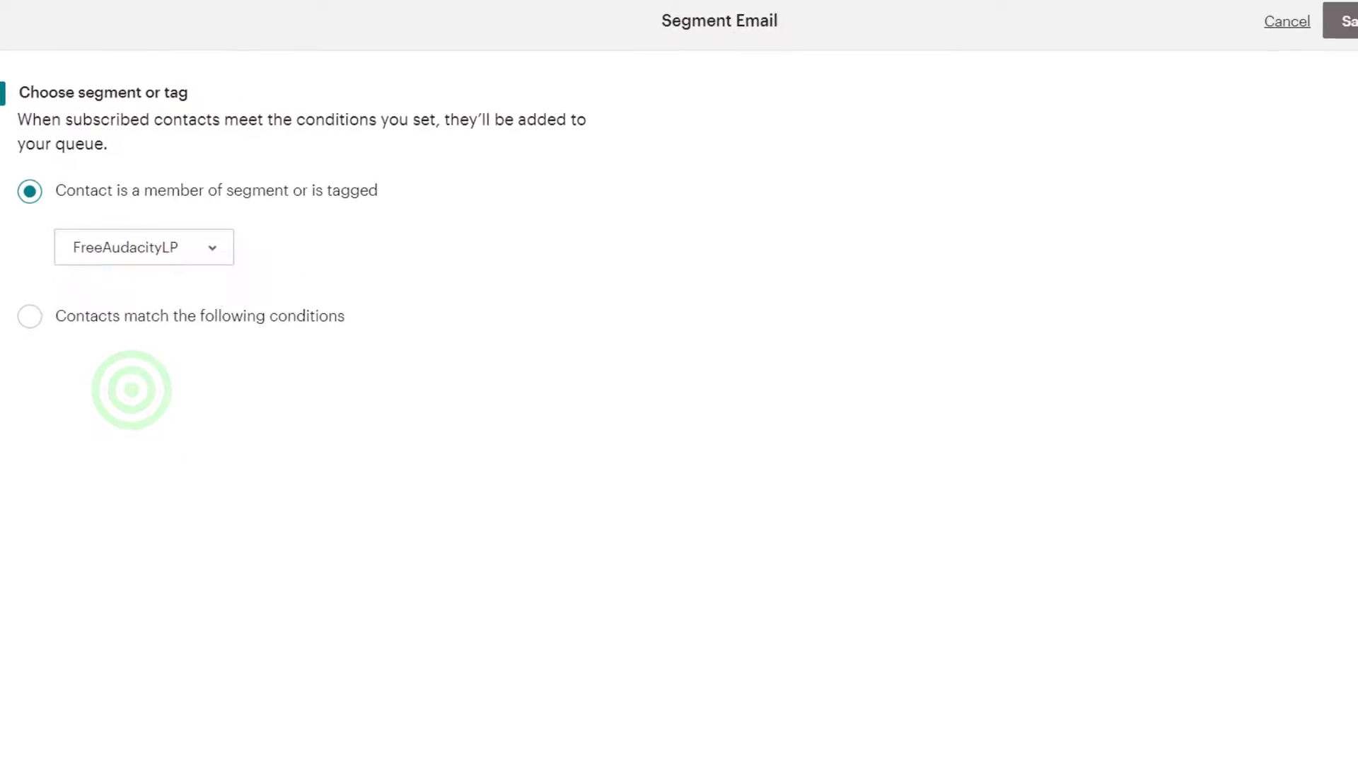
# Save the FreeAudacityLP filter, then try an add-tag post-send action and discard it, leaving None.
pyautogui.click(1305, 21)
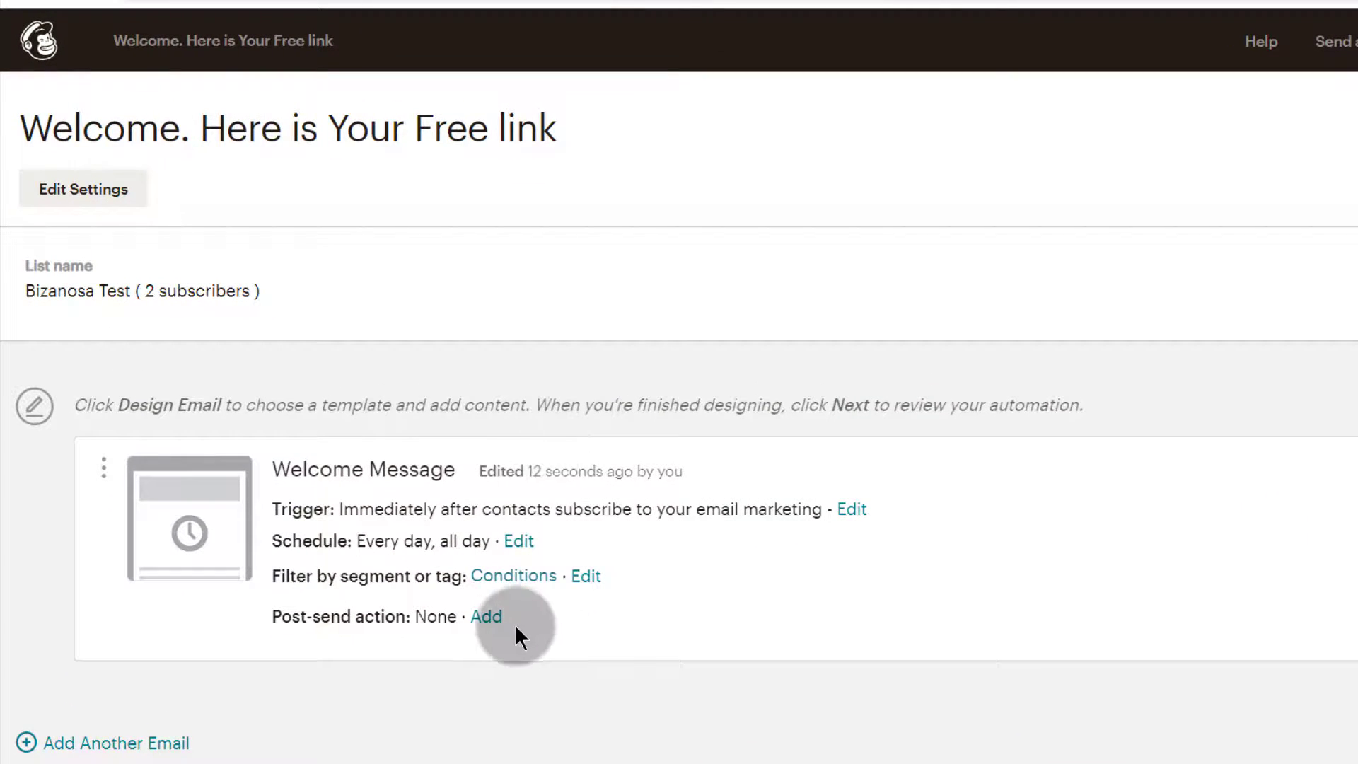
pyautogui.click(491, 615)
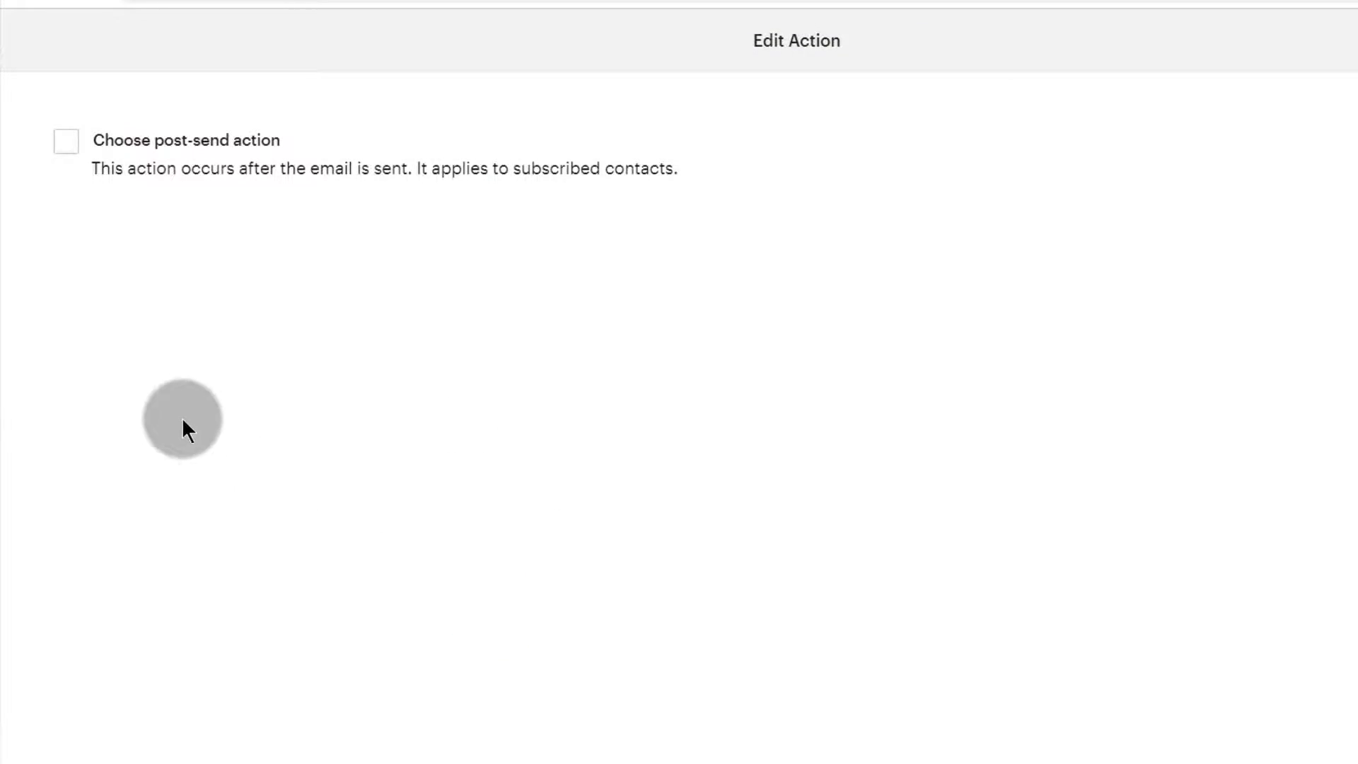
pyautogui.click(65, 140)
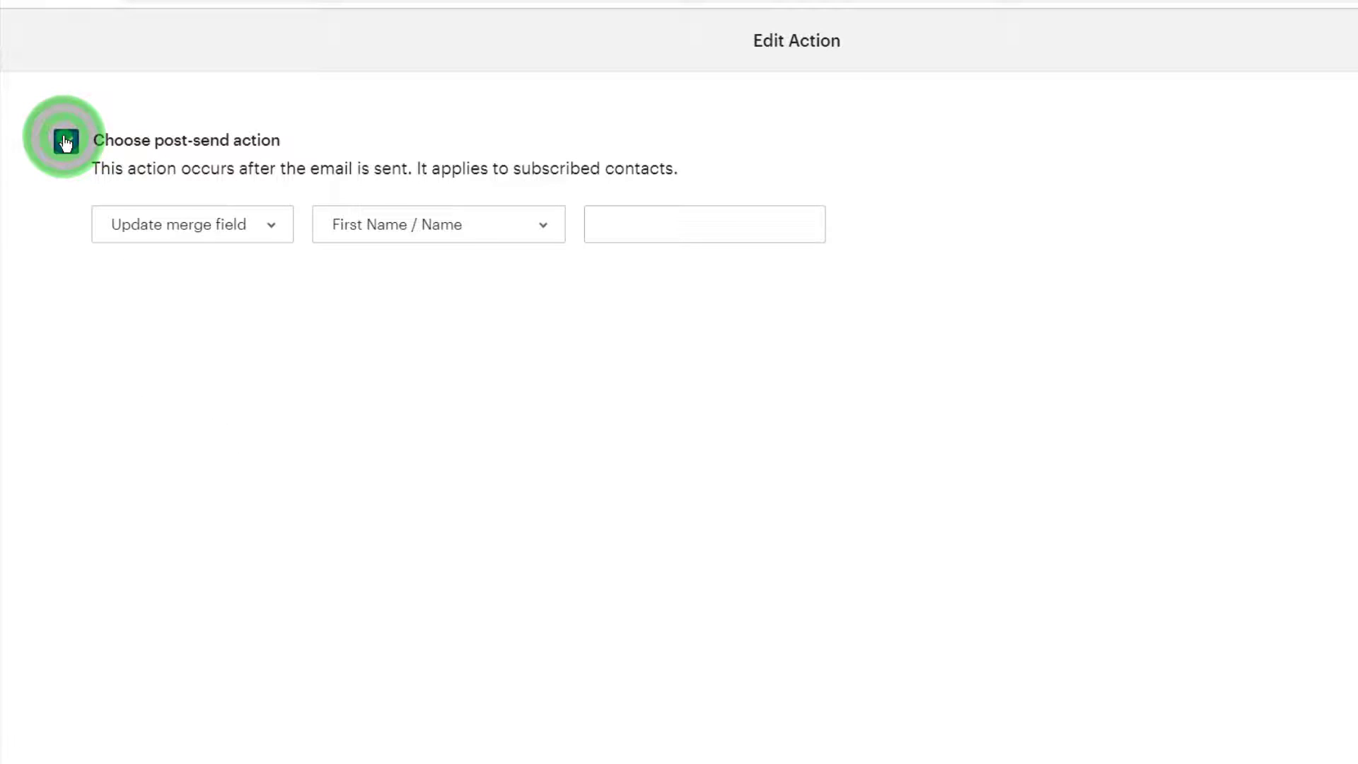
pyautogui.click(277, 224)
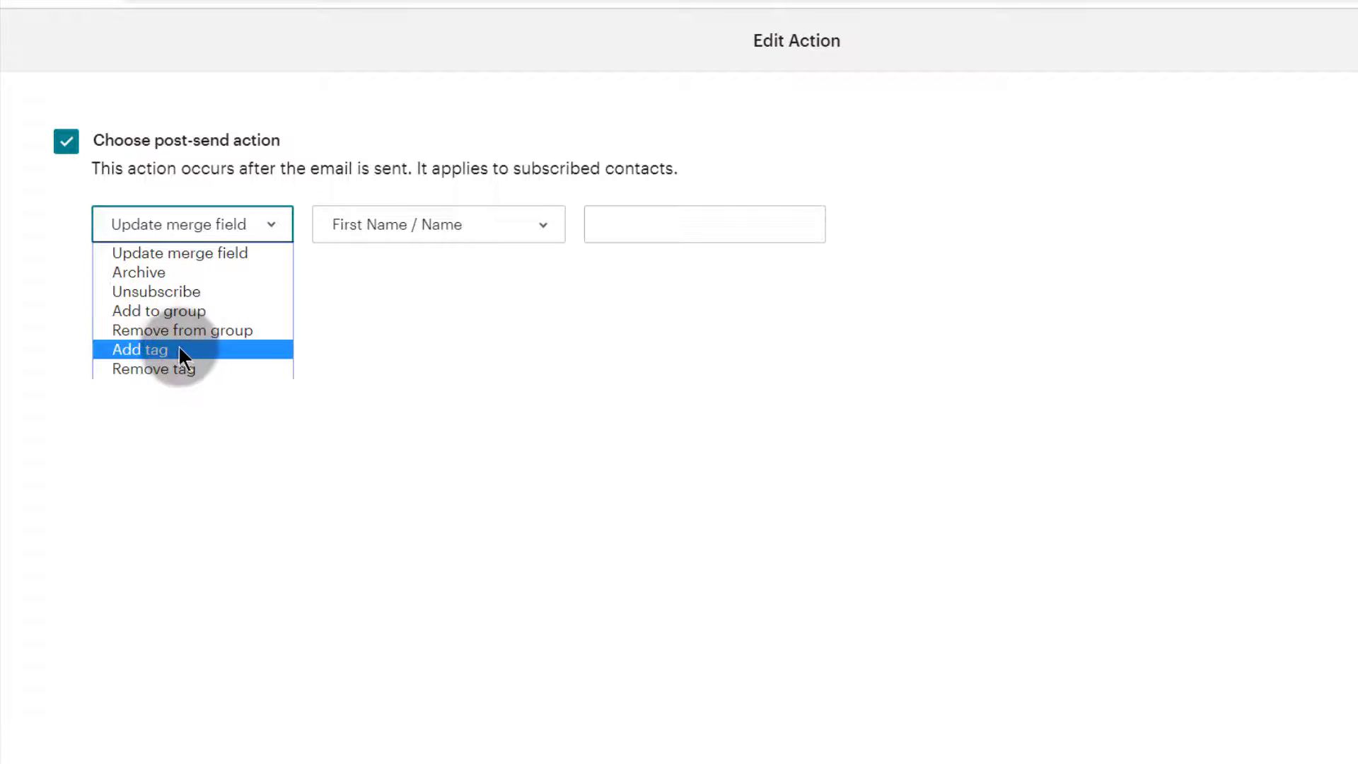
pyautogui.click(157, 350)
pyautogui.click(423, 225)
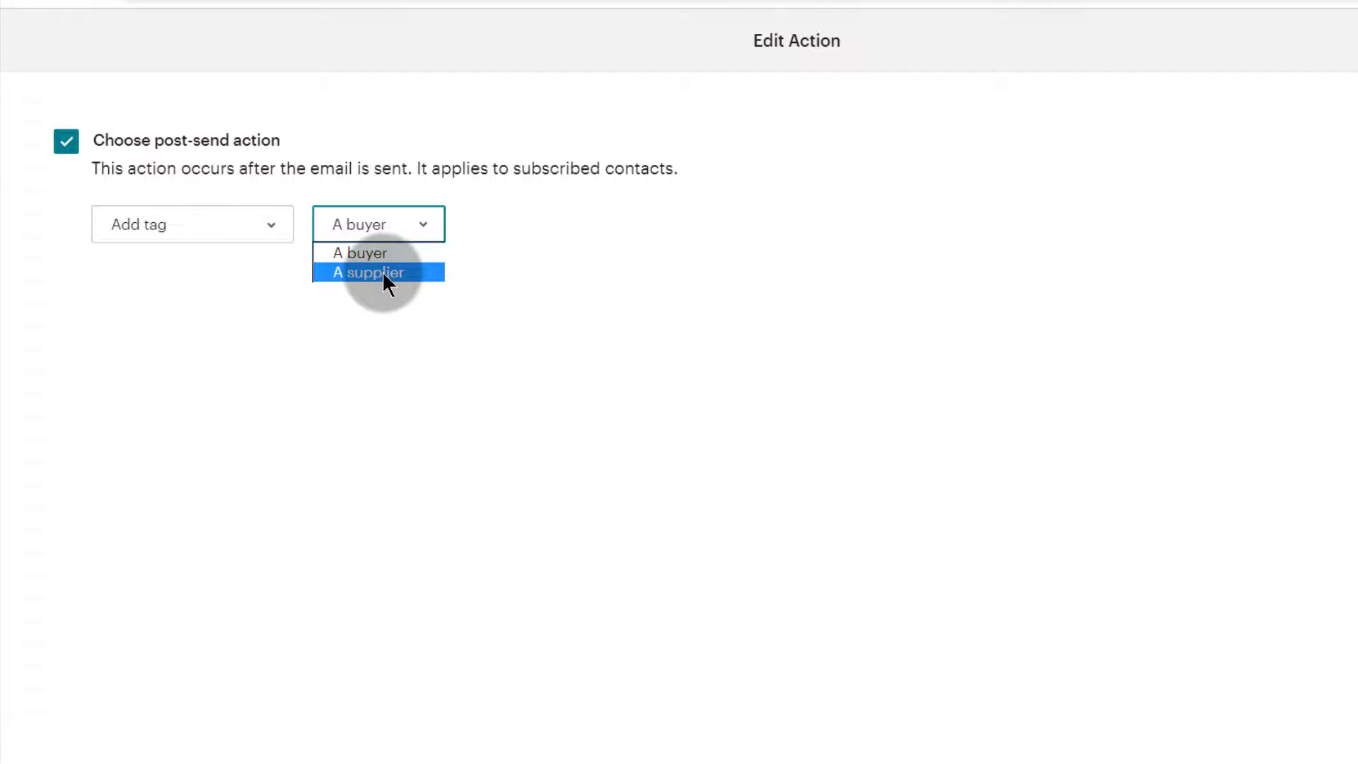
pyautogui.click(386, 356)
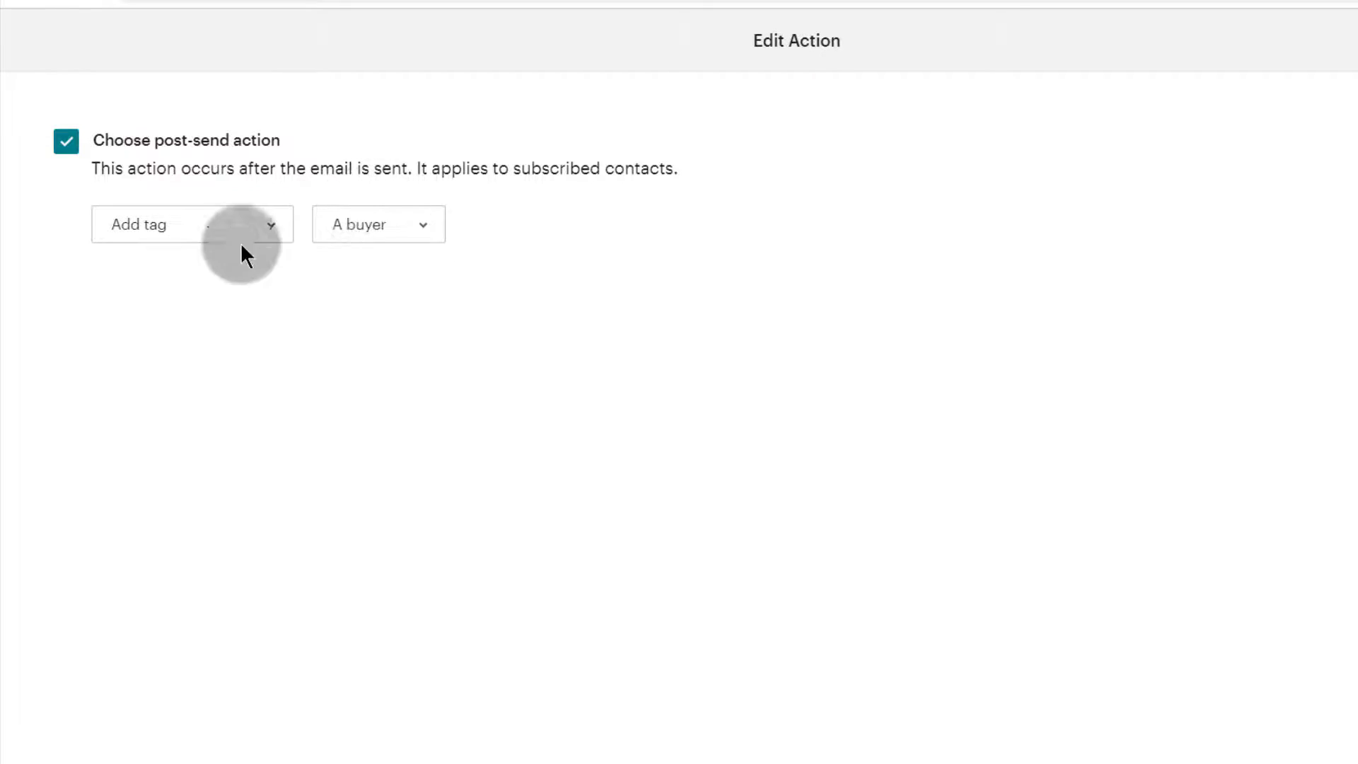
pyautogui.click(112, 167)
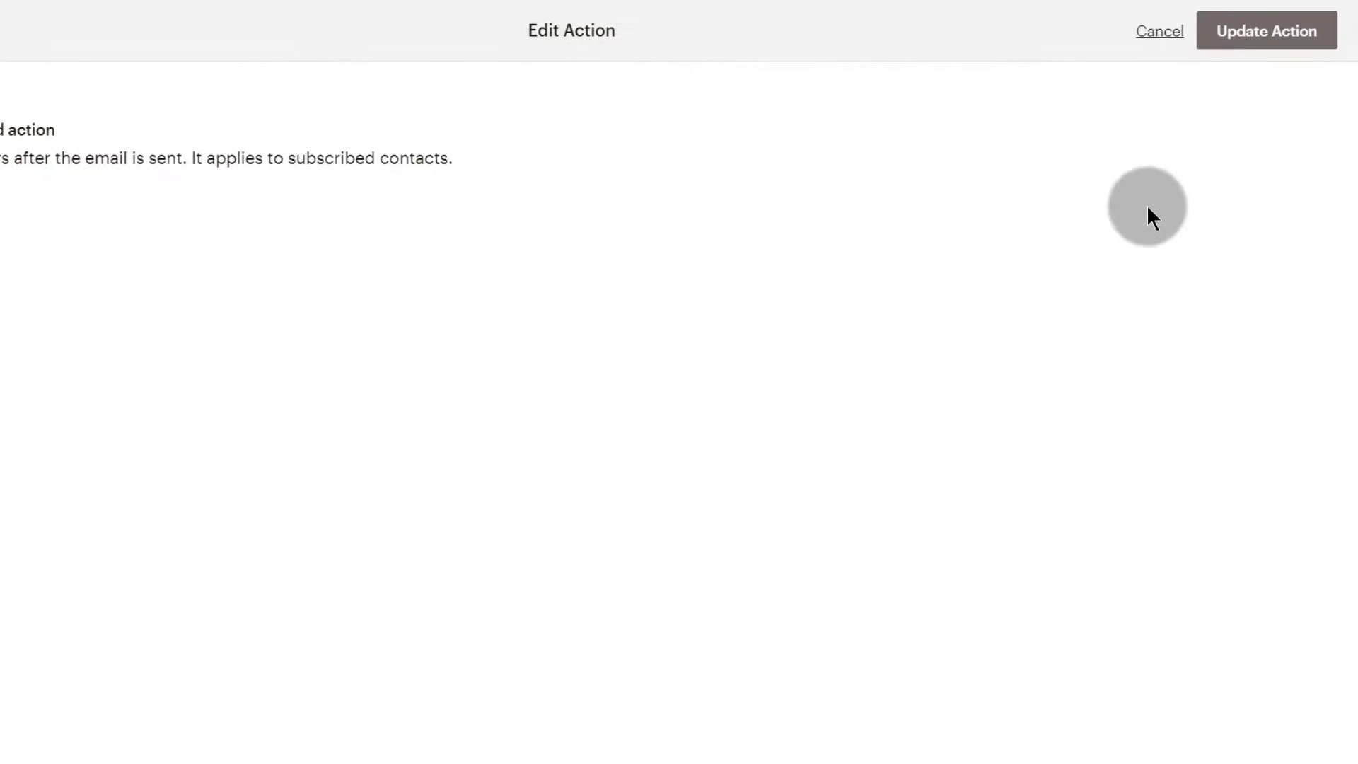
pyautogui.click(1173, 33)
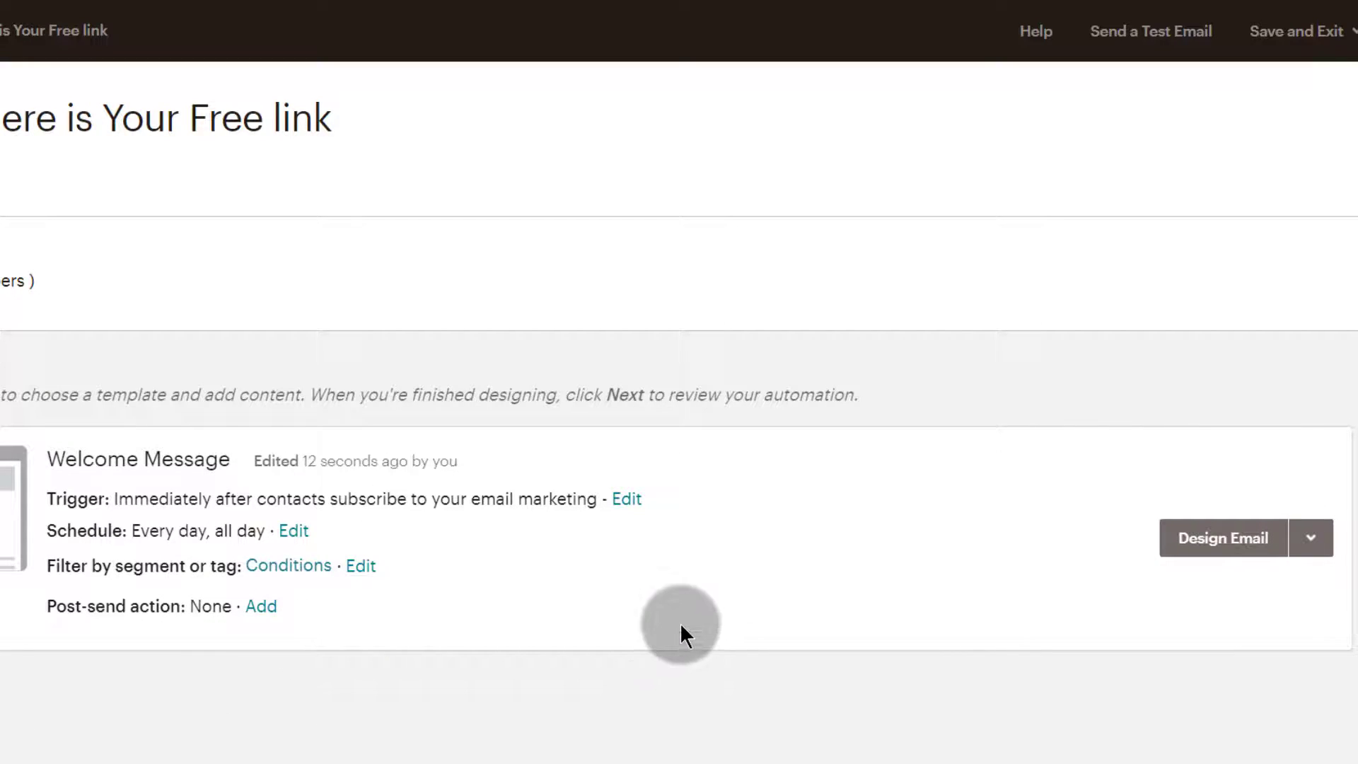
# Rename the Welcome Message email 'For Audacity LP' and append '. Here is Your Link' to its subject.
pyautogui.click(1228, 536)
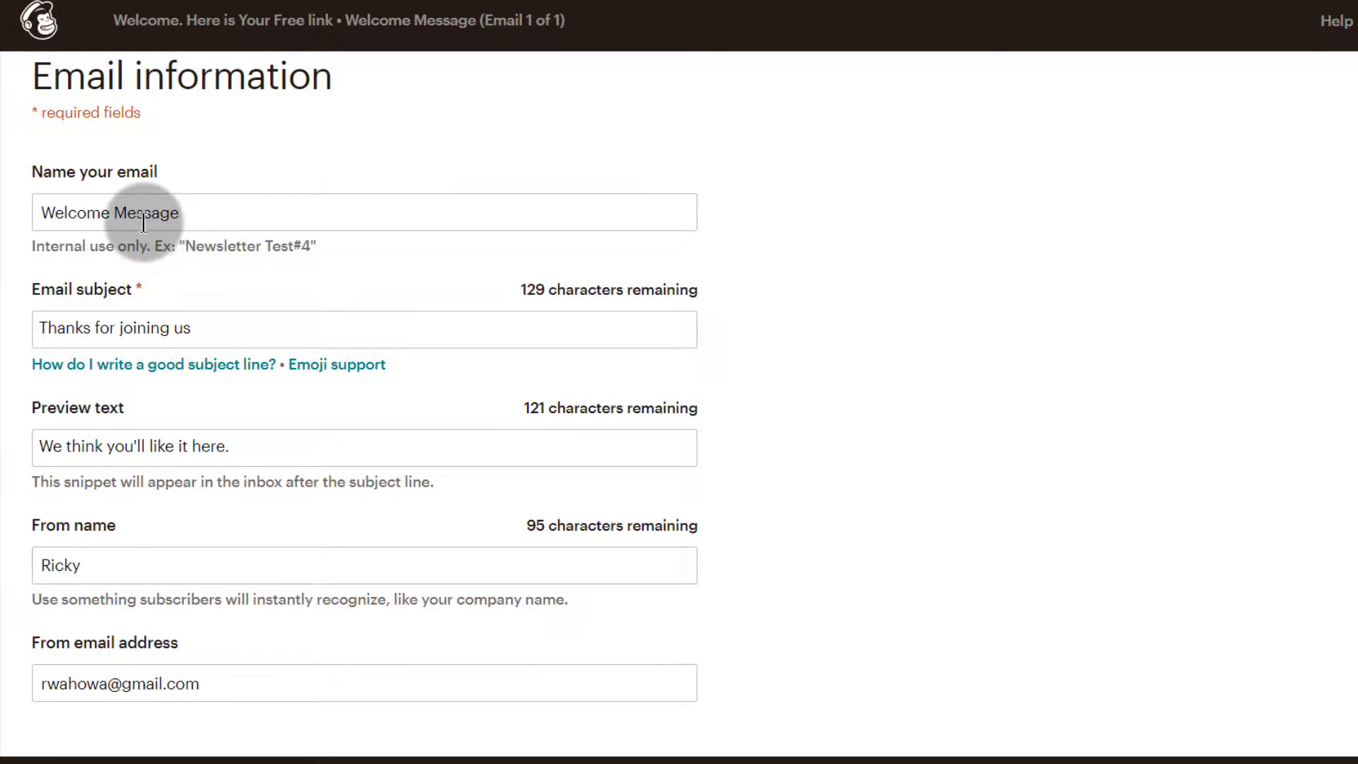
pyautogui.tripleClick(191, 212)
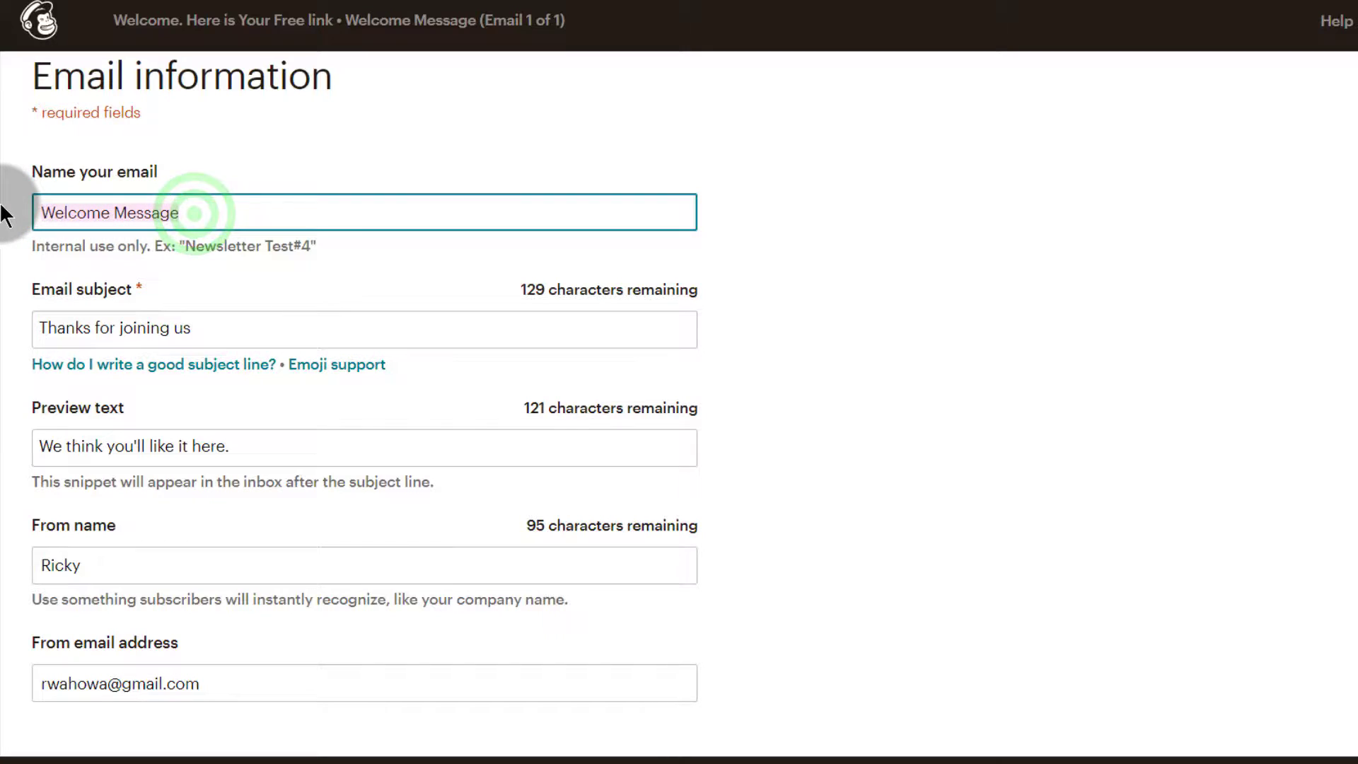
pyautogui.write('For Audacity LP')
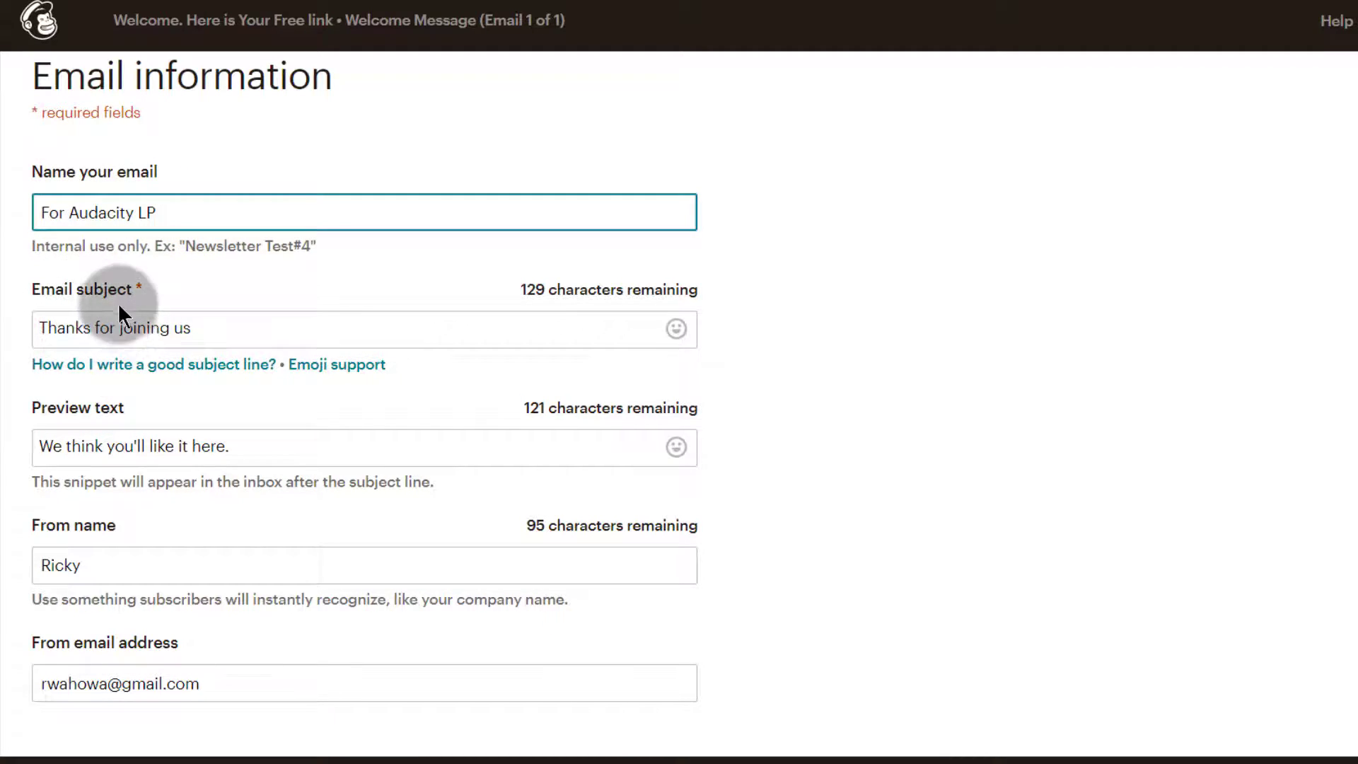
pyautogui.click(208, 330)
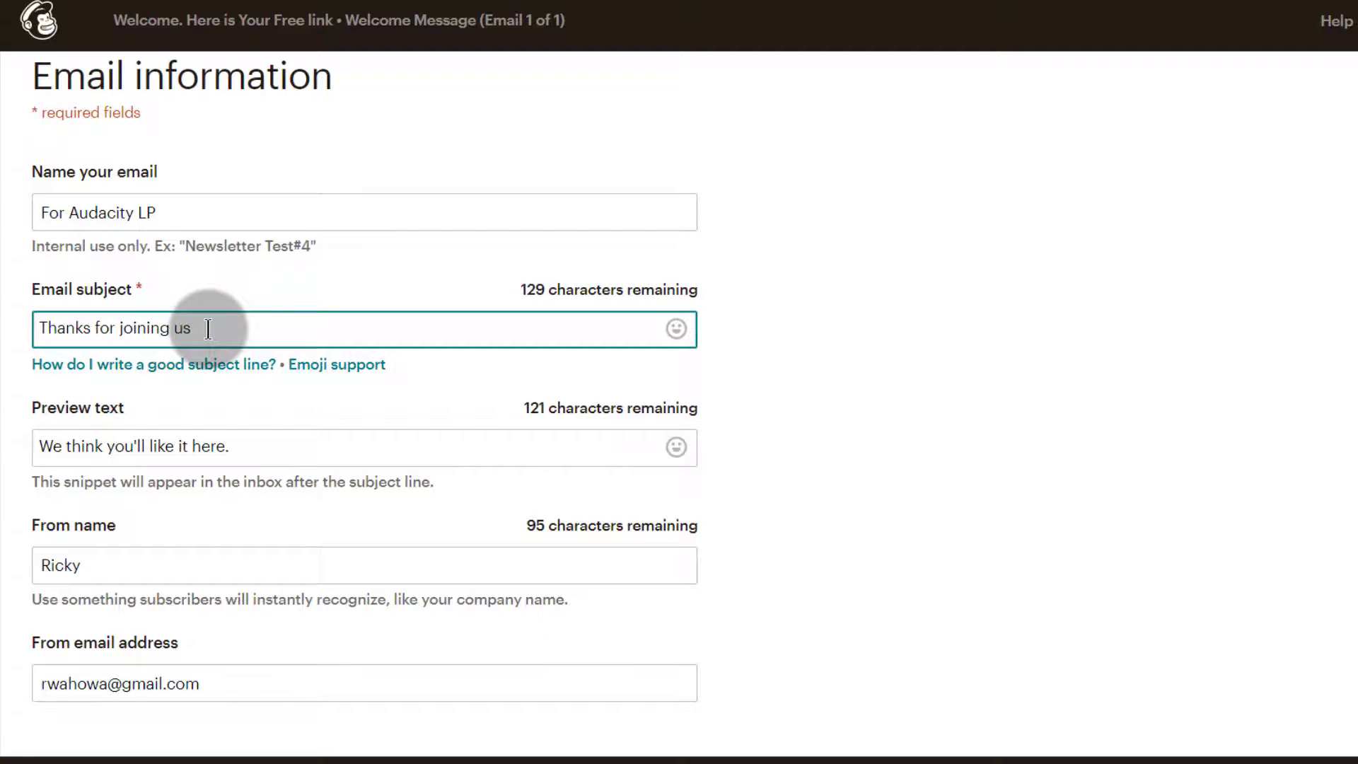
pyautogui.write('. Here is Your Link')
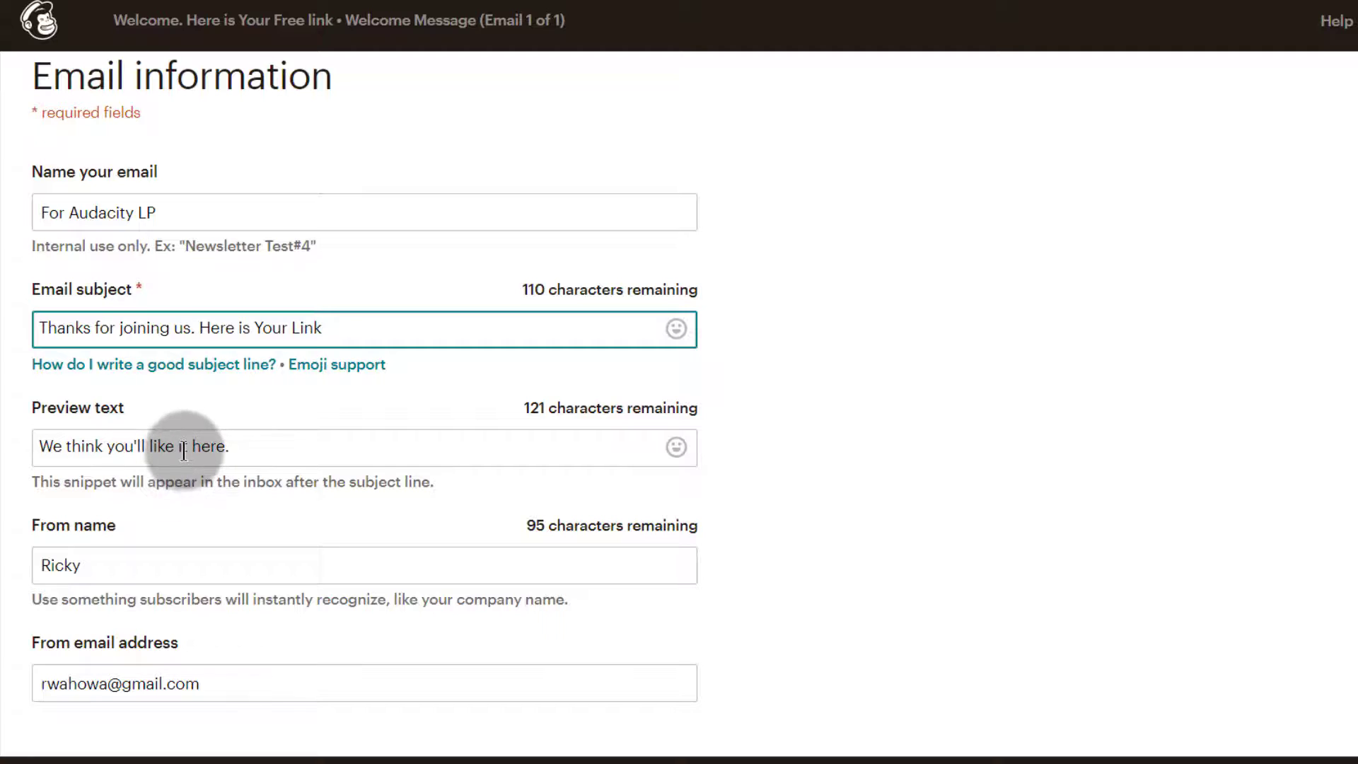
# Copy 'Here is Your Link' from the subject and paste it into the preview text.
pyautogui.moveTo(201, 330); pyautogui.dragTo(318, 329)
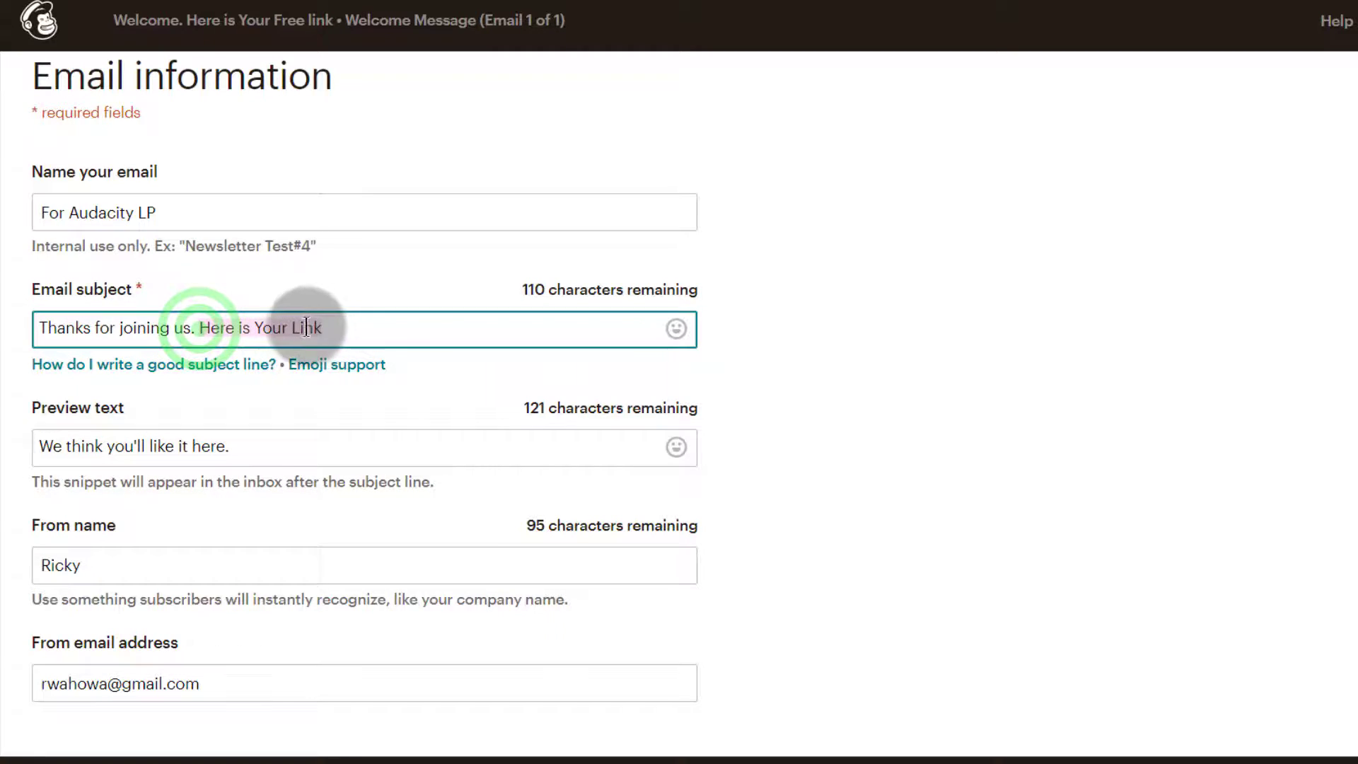
pyautogui.rightClick(306, 328)
pyautogui.click(354, 366)
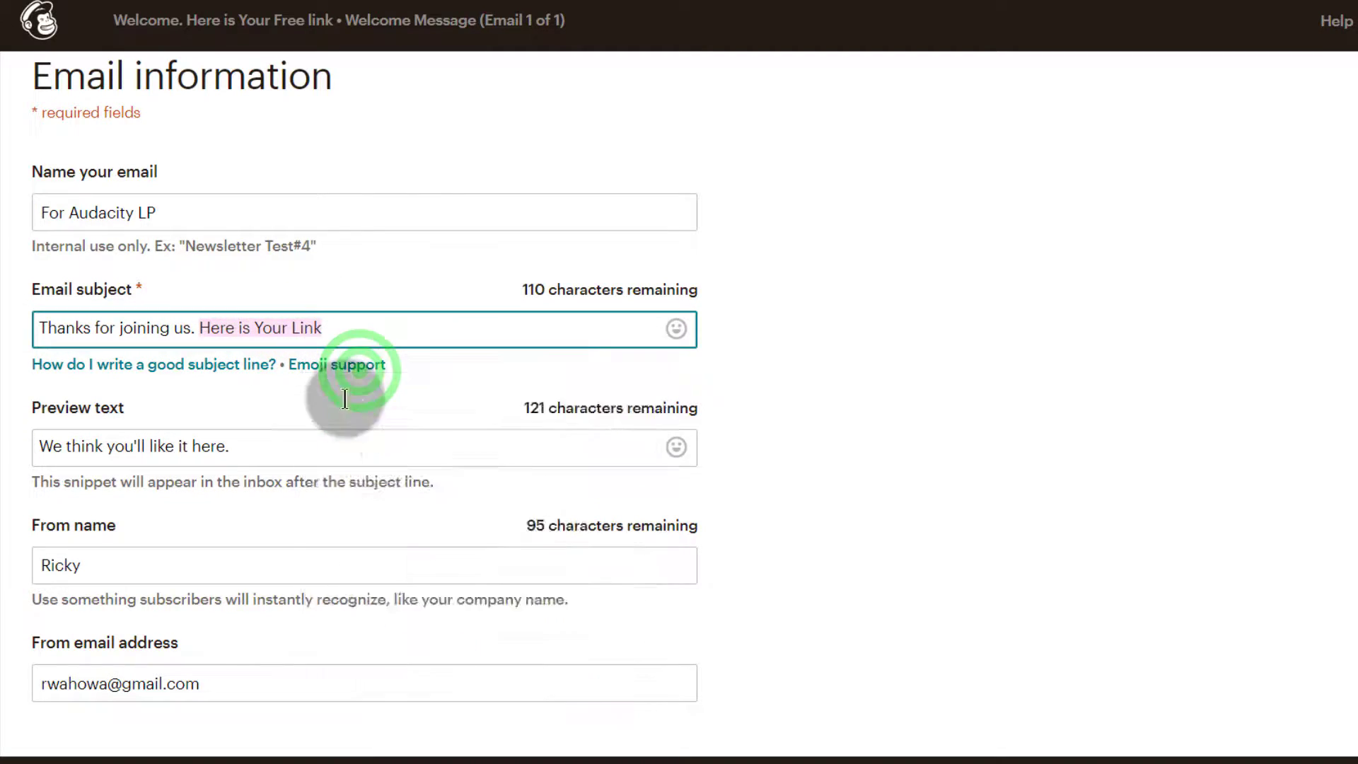
pyautogui.click(257, 446)
pyautogui.rightClick(260, 445)
pyautogui.click(311, 568)
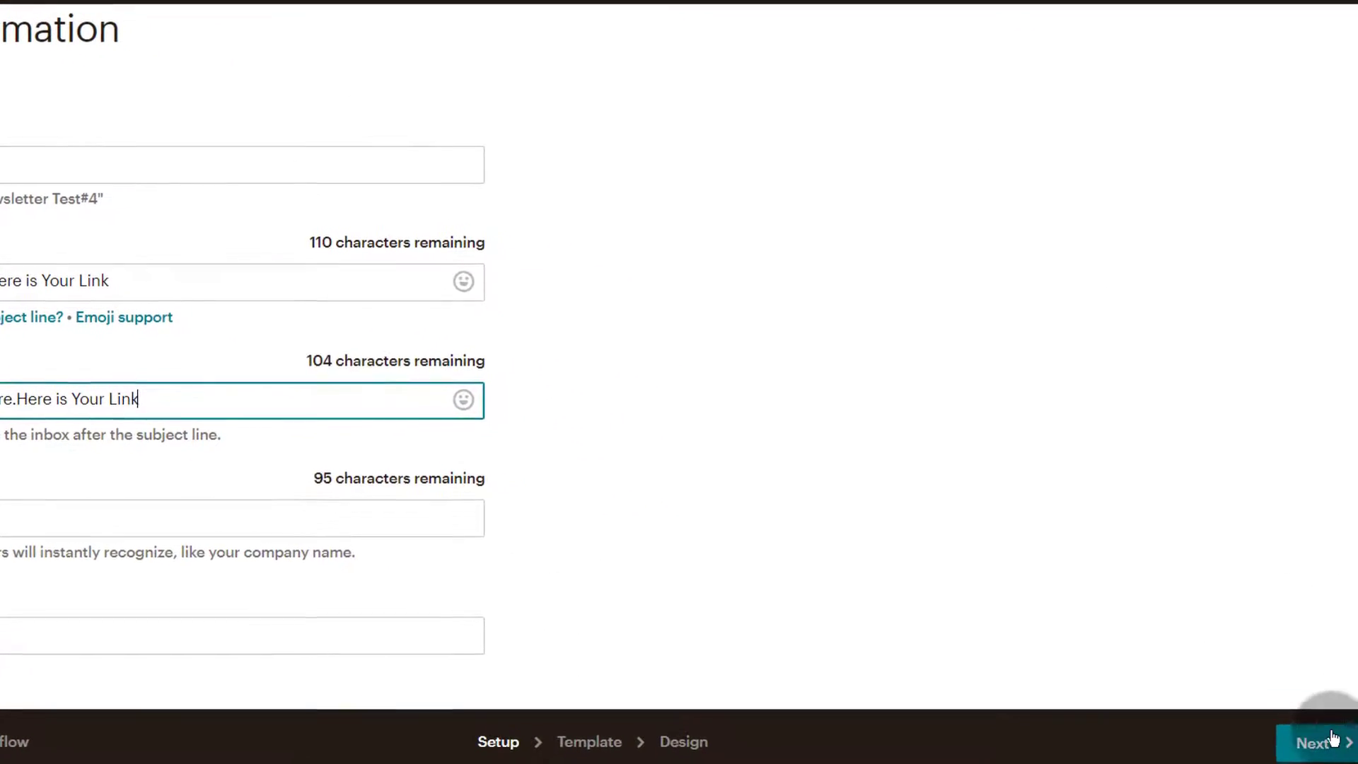
# Continue to templates and change the email to the basic 1 Column layout.
pyautogui.click(1287, 735)
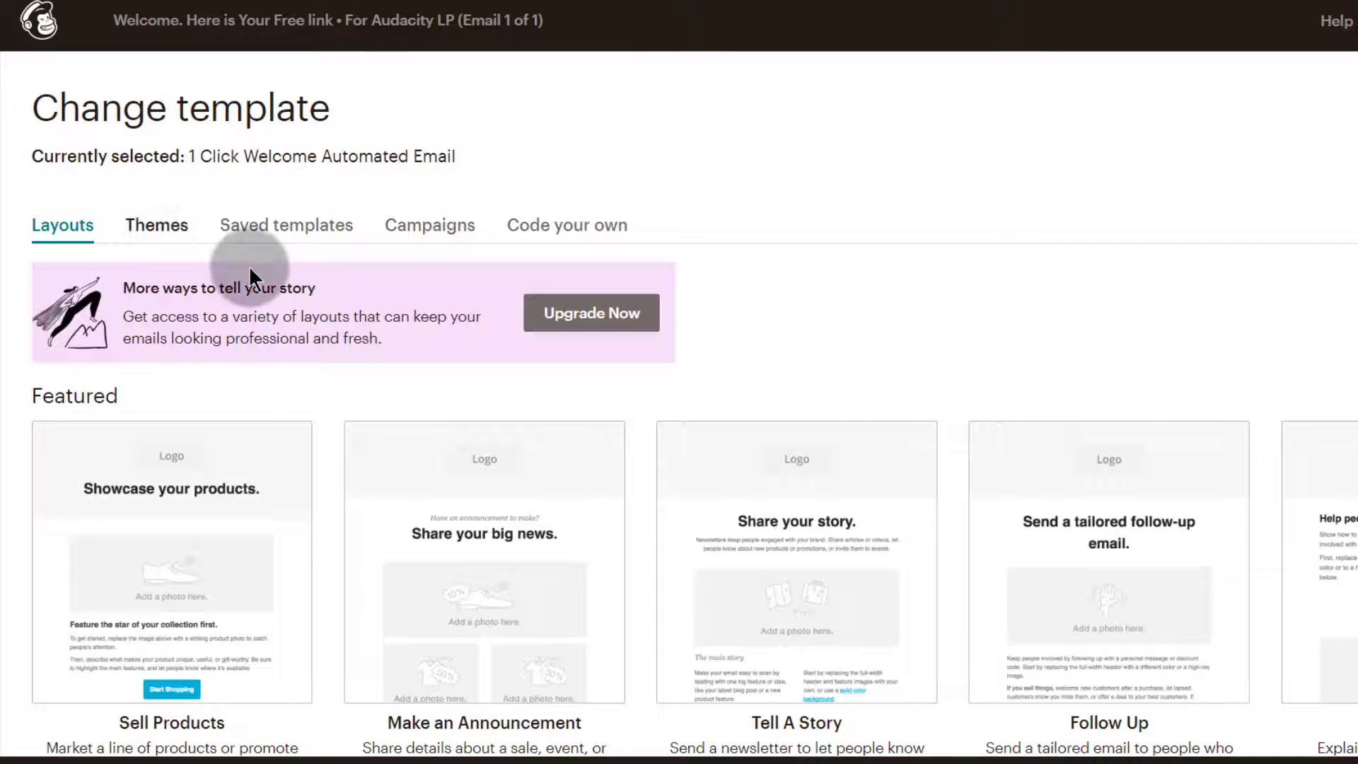
pyautogui.scroll(-6, 409, 416)
pyautogui.scroll(-5, 422, 408)
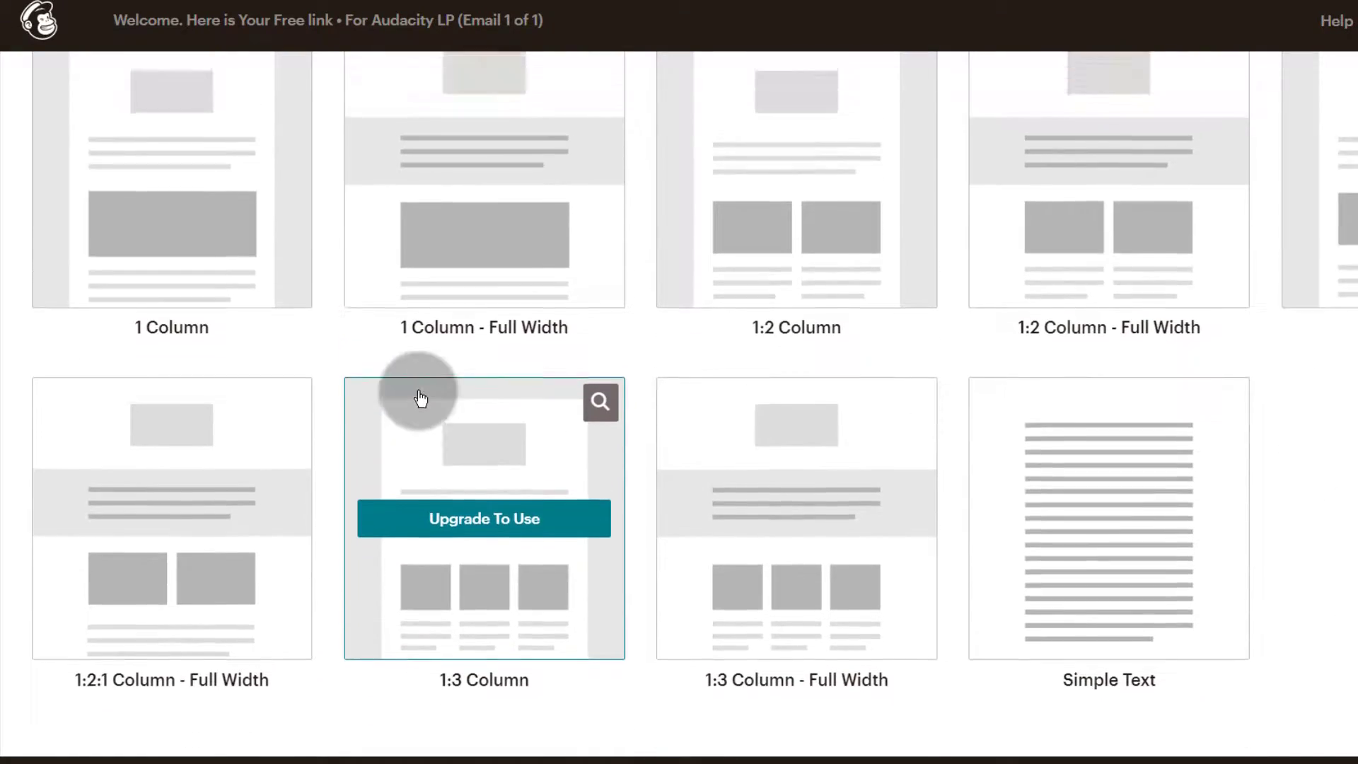
pyautogui.scroll(4, 418, 403)
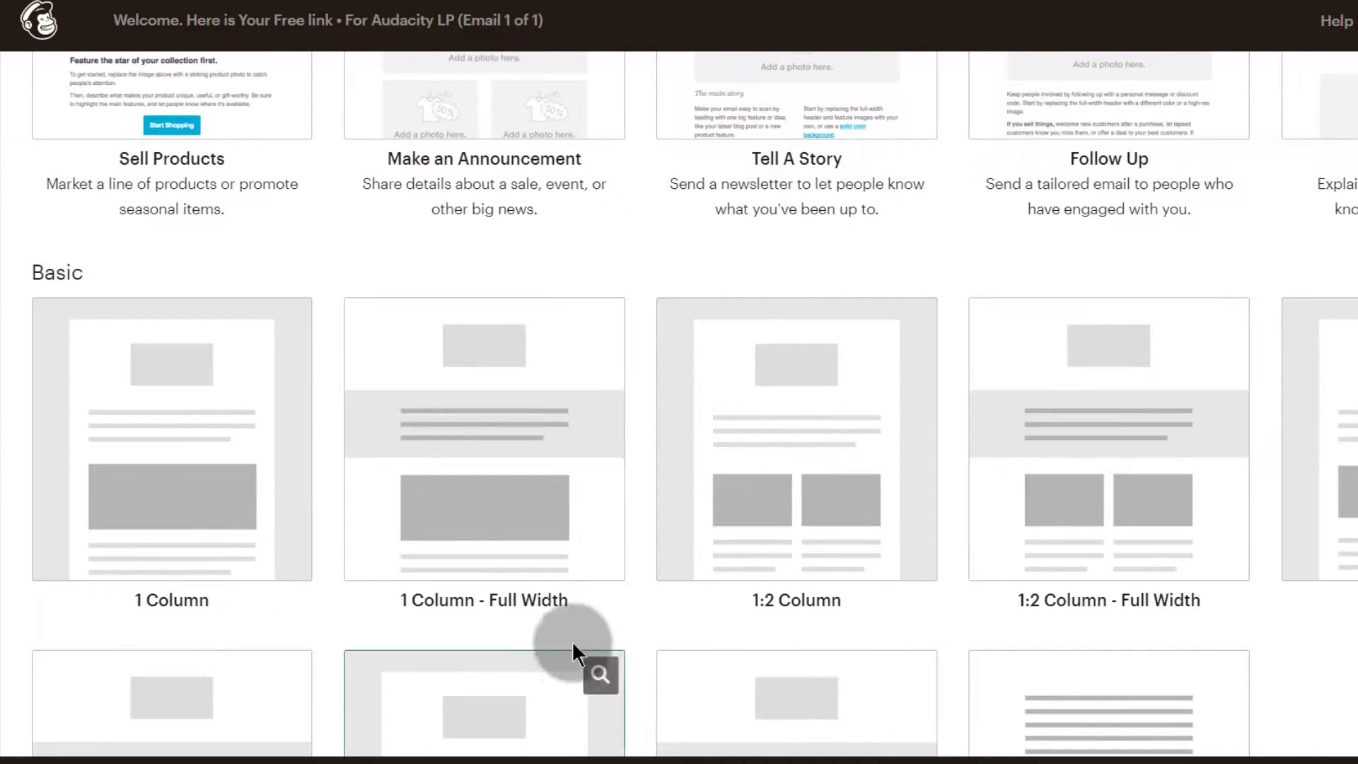
pyautogui.click(182, 468)
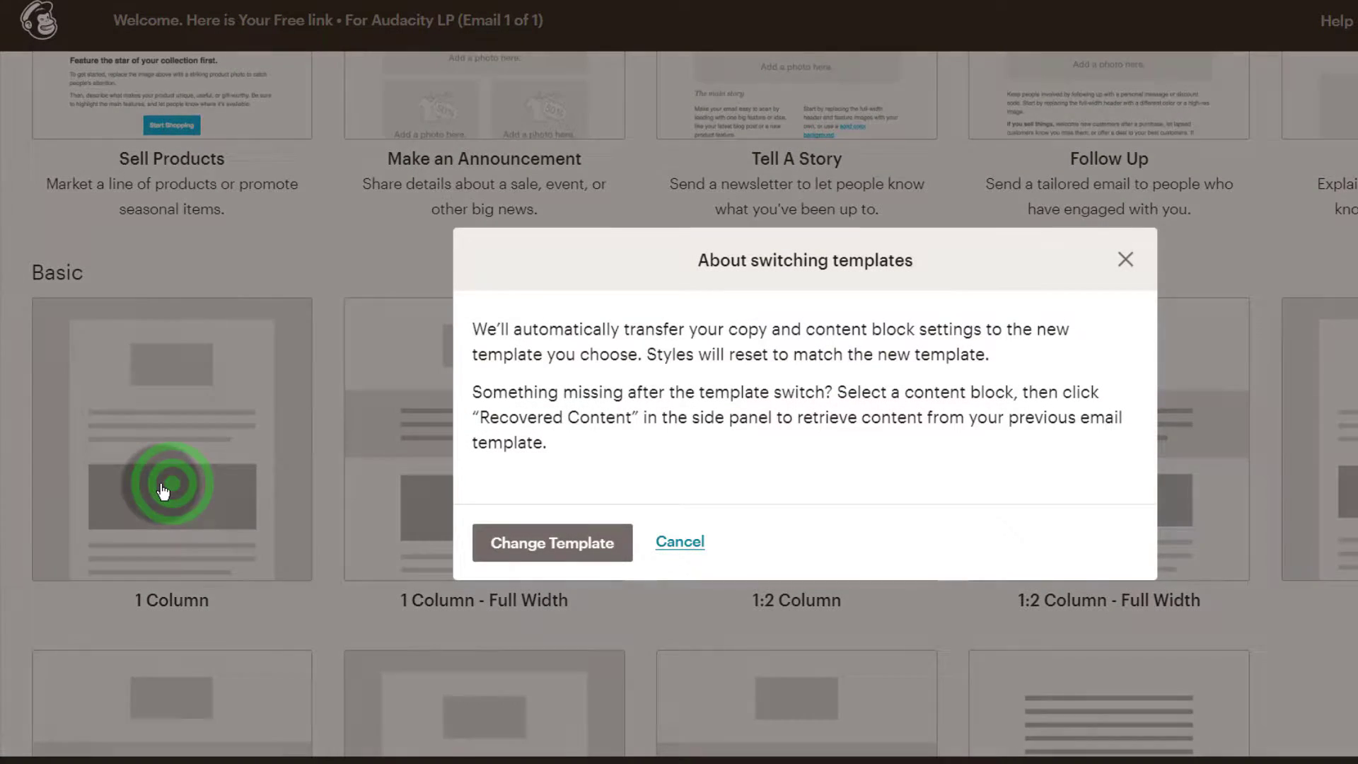
pyautogui.click(566, 536)
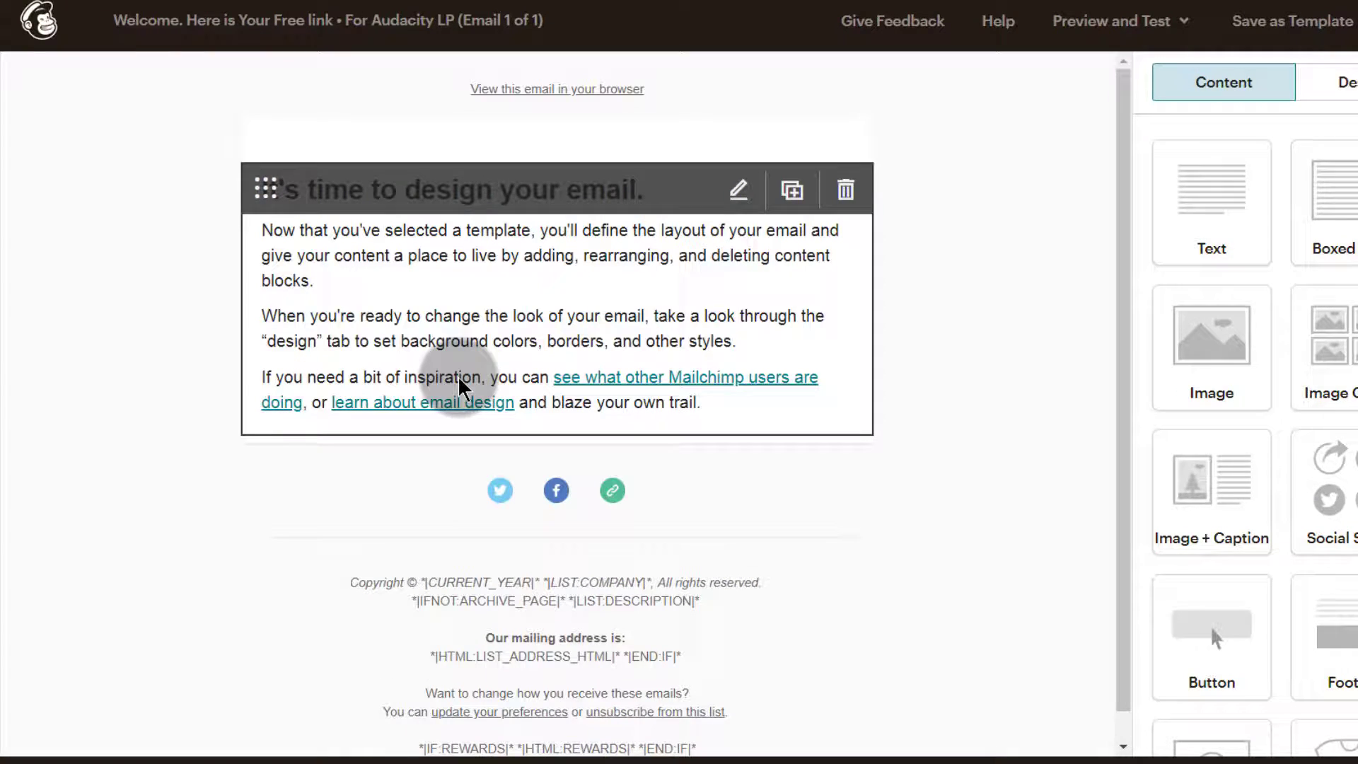
# Delete the placeholder paragraphs and replace the heading with 'Here is Your Link :'.
pyautogui.click(526, 286)
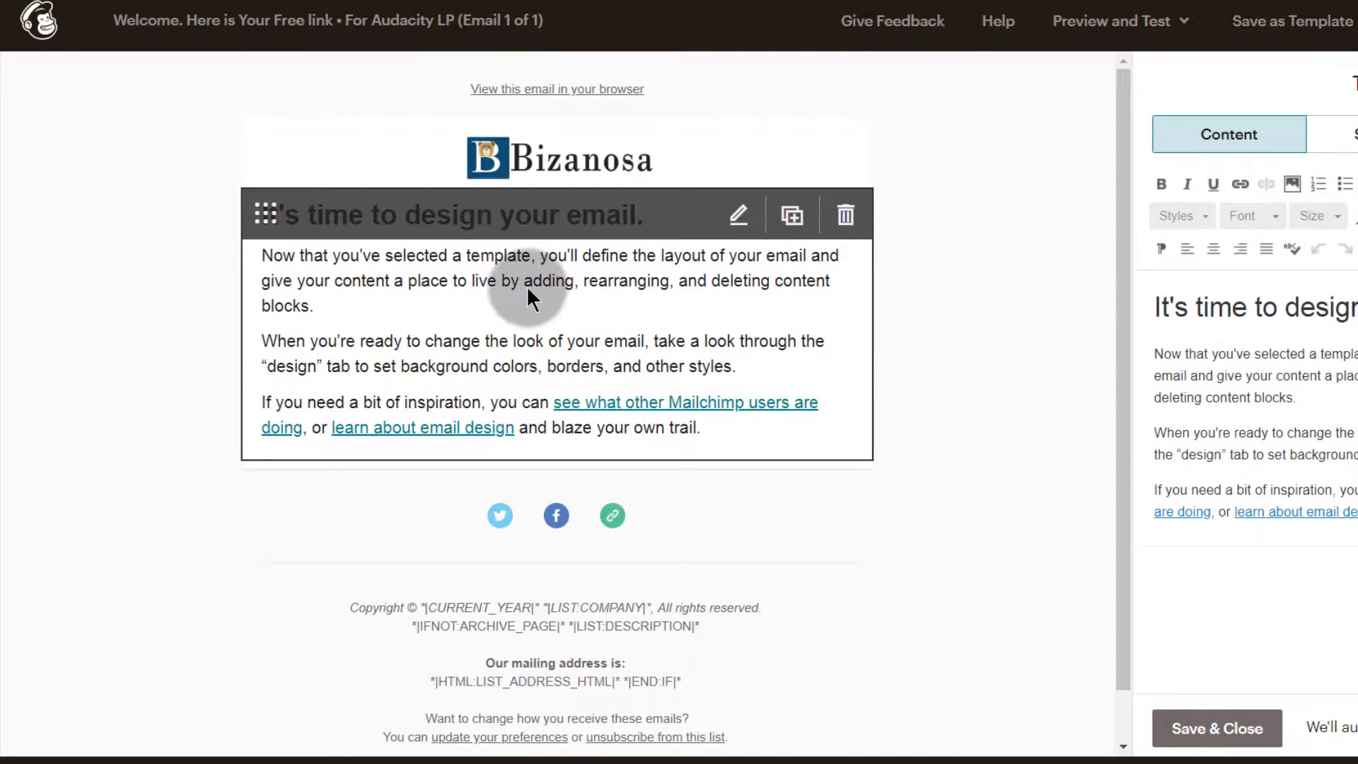
pyautogui.click(732, 218)
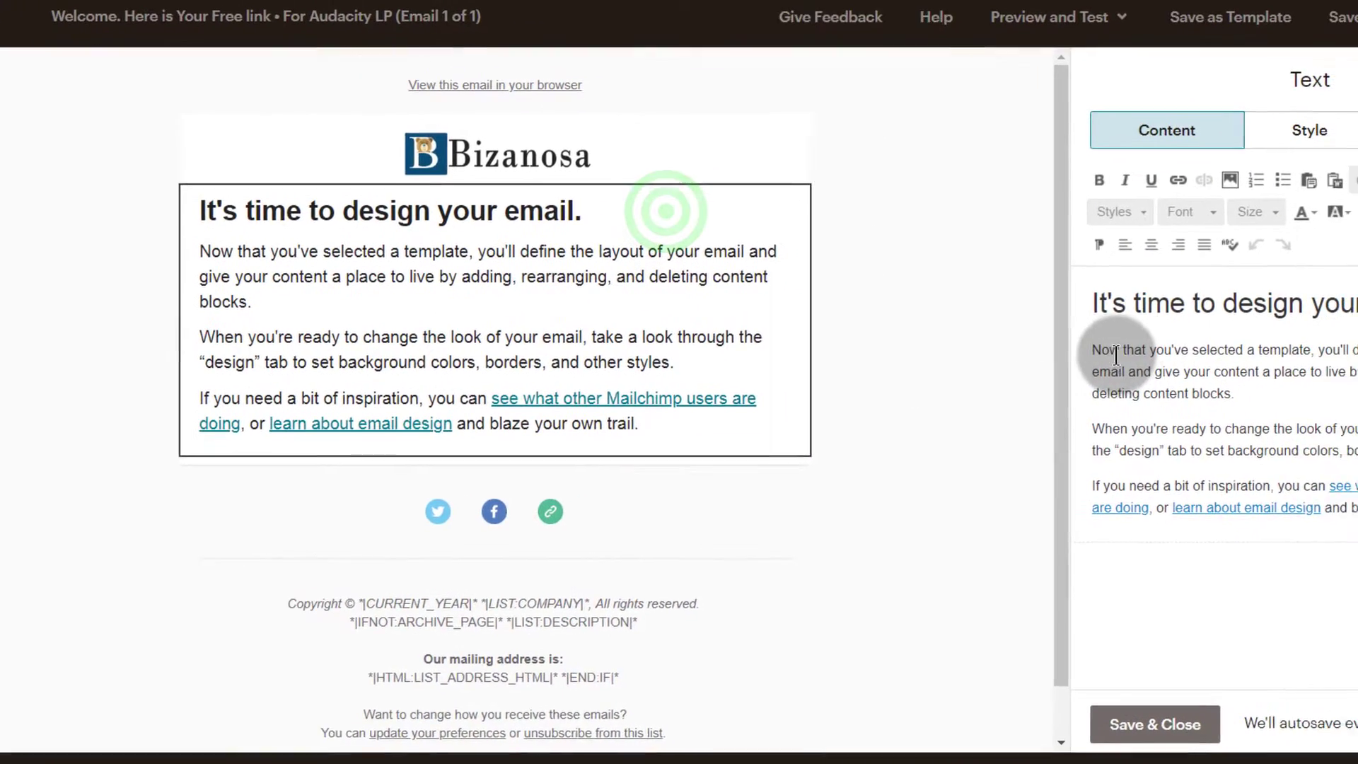
pyautogui.moveTo(1153, 354); pyautogui.dragTo(1357, 456)
pyautogui.moveTo(1175, 440); pyautogui.dragTo(1345, 448)
pyautogui.press('Delete')
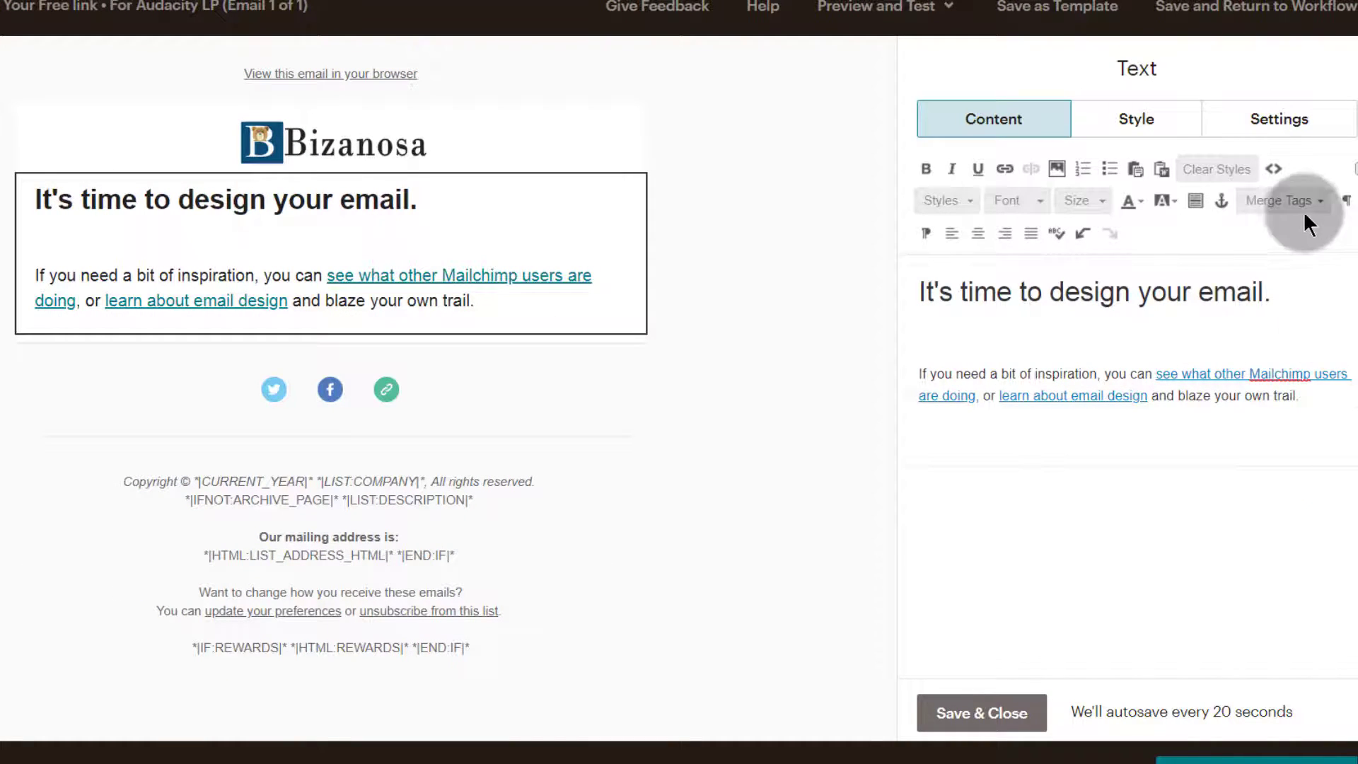
pyautogui.click(1019, 292)
pyautogui.moveTo(1282, 290); pyautogui.dragTo(906, 293)
pyautogui.hotkey('ctrl', 'v')
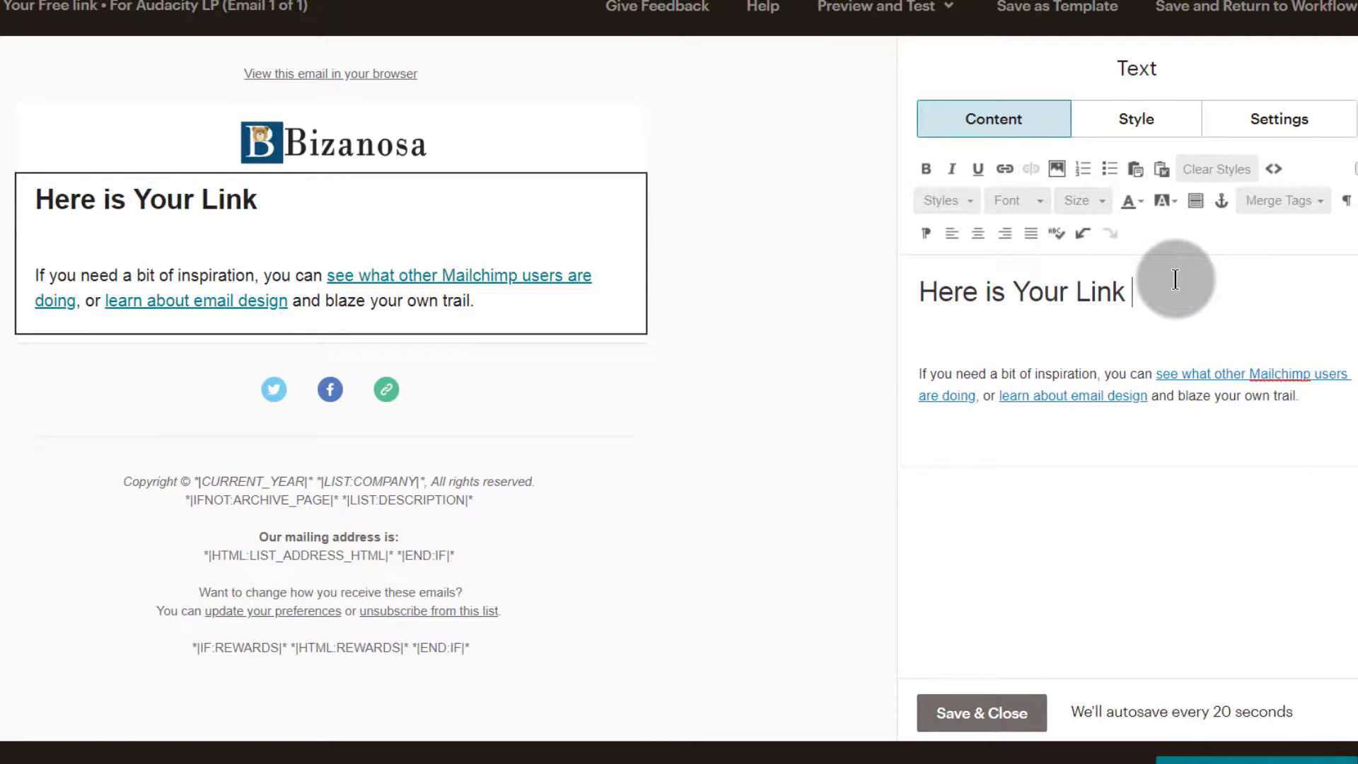
pyautogui.write(':')
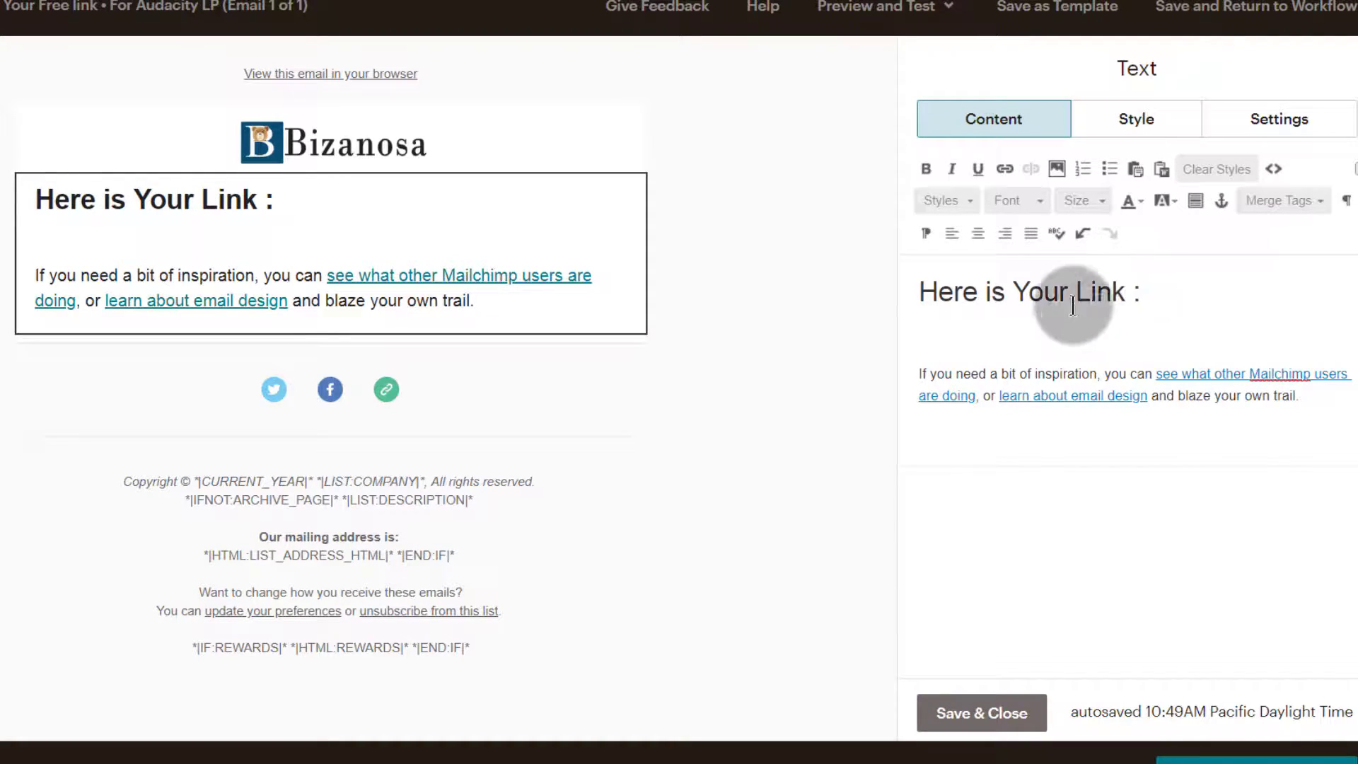
# Add a 'Thanks for signing up' line above the heading at font size 18.
pyautogui.click(925, 287)
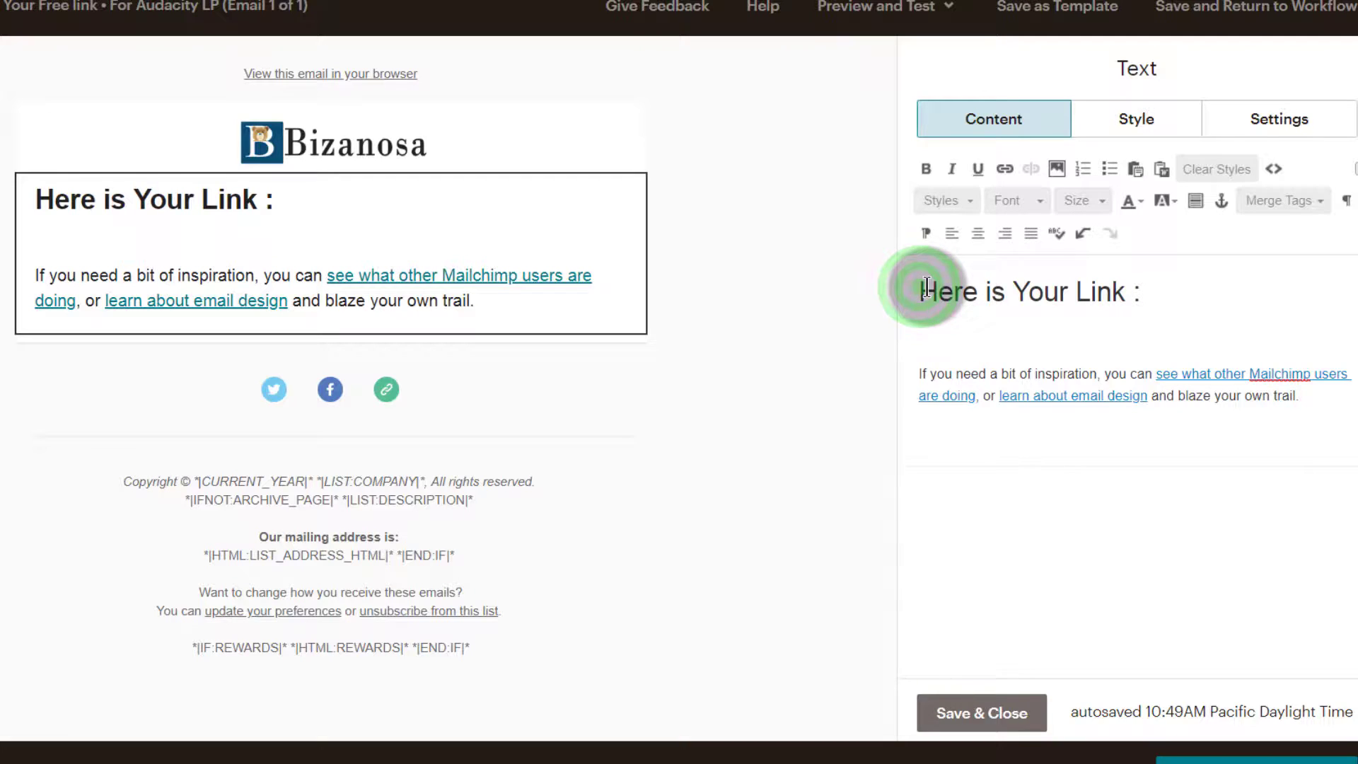
pyautogui.press('Return')
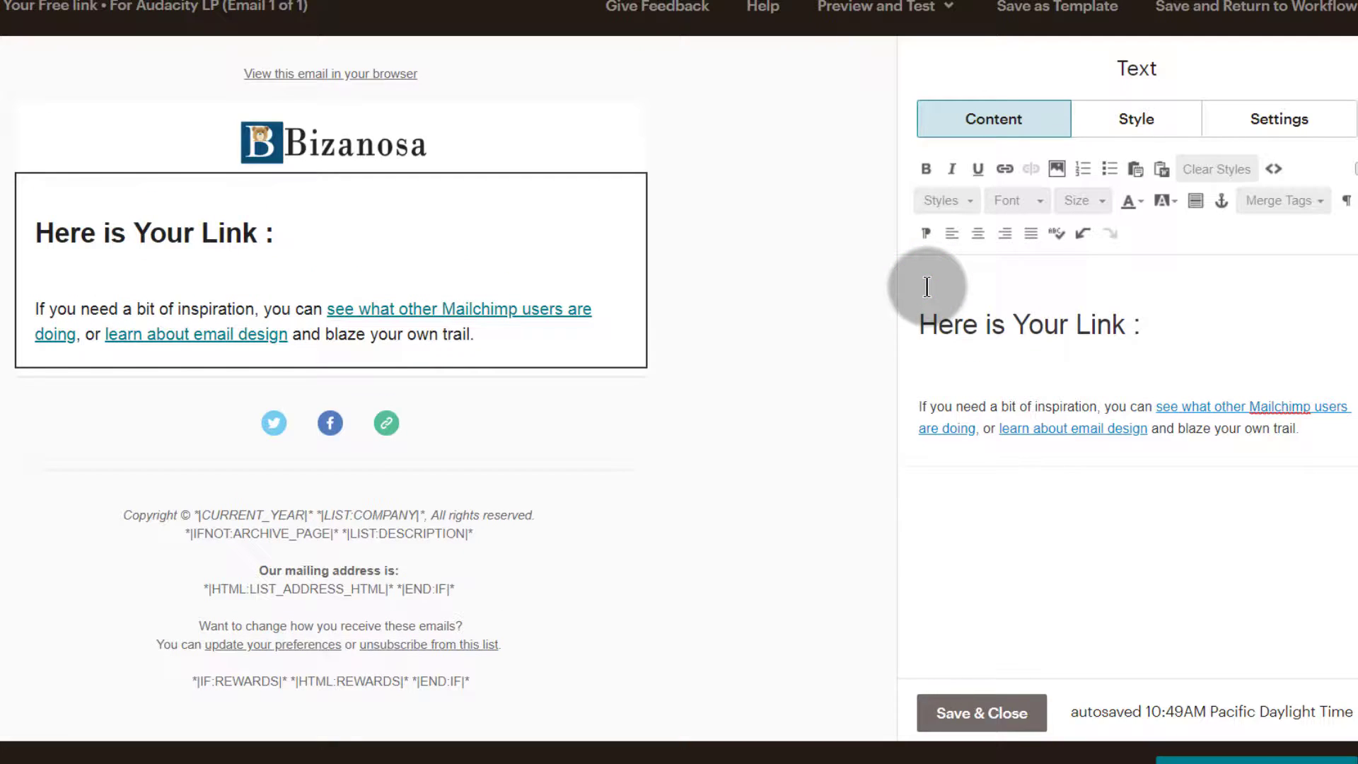
pyautogui.write('Thanks for signing up.')
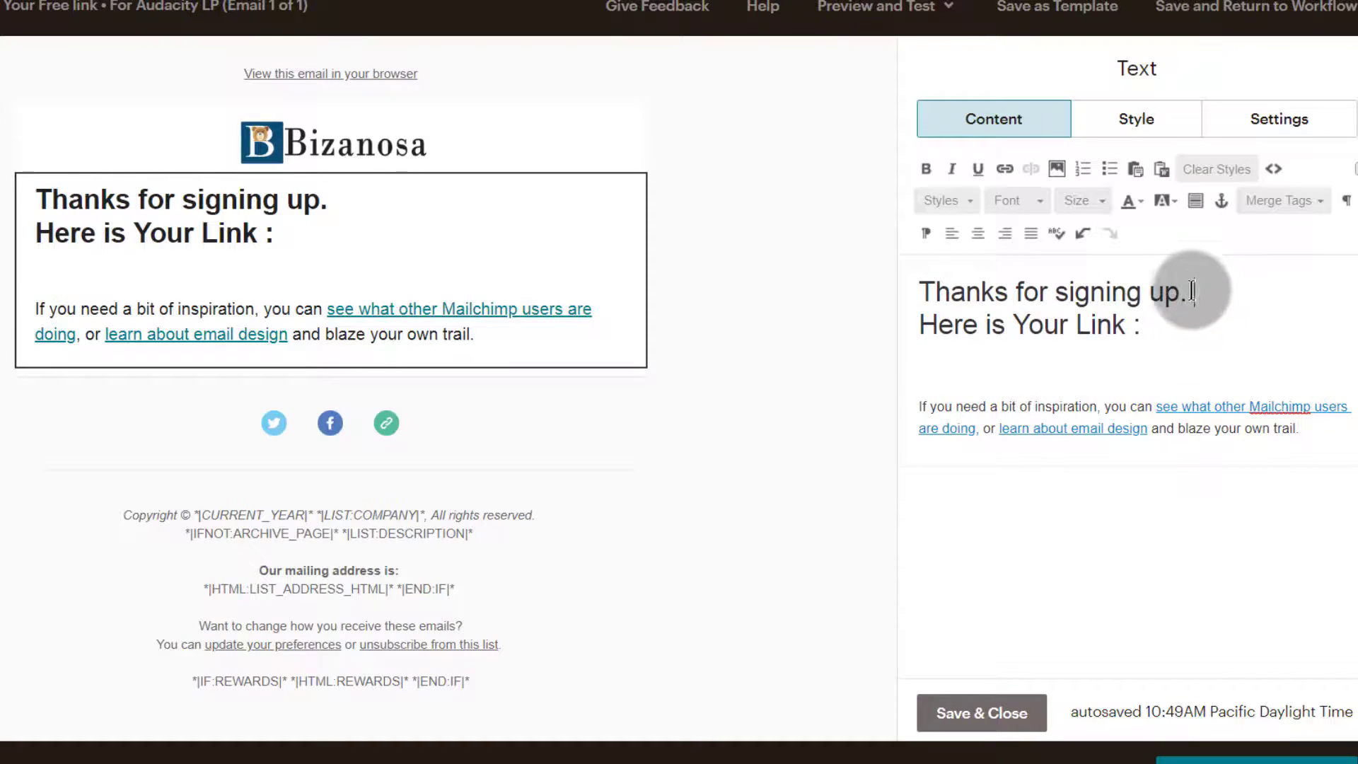
pyautogui.moveTo(1194, 290); pyautogui.dragTo(914, 290)
pyautogui.click(1034, 234)
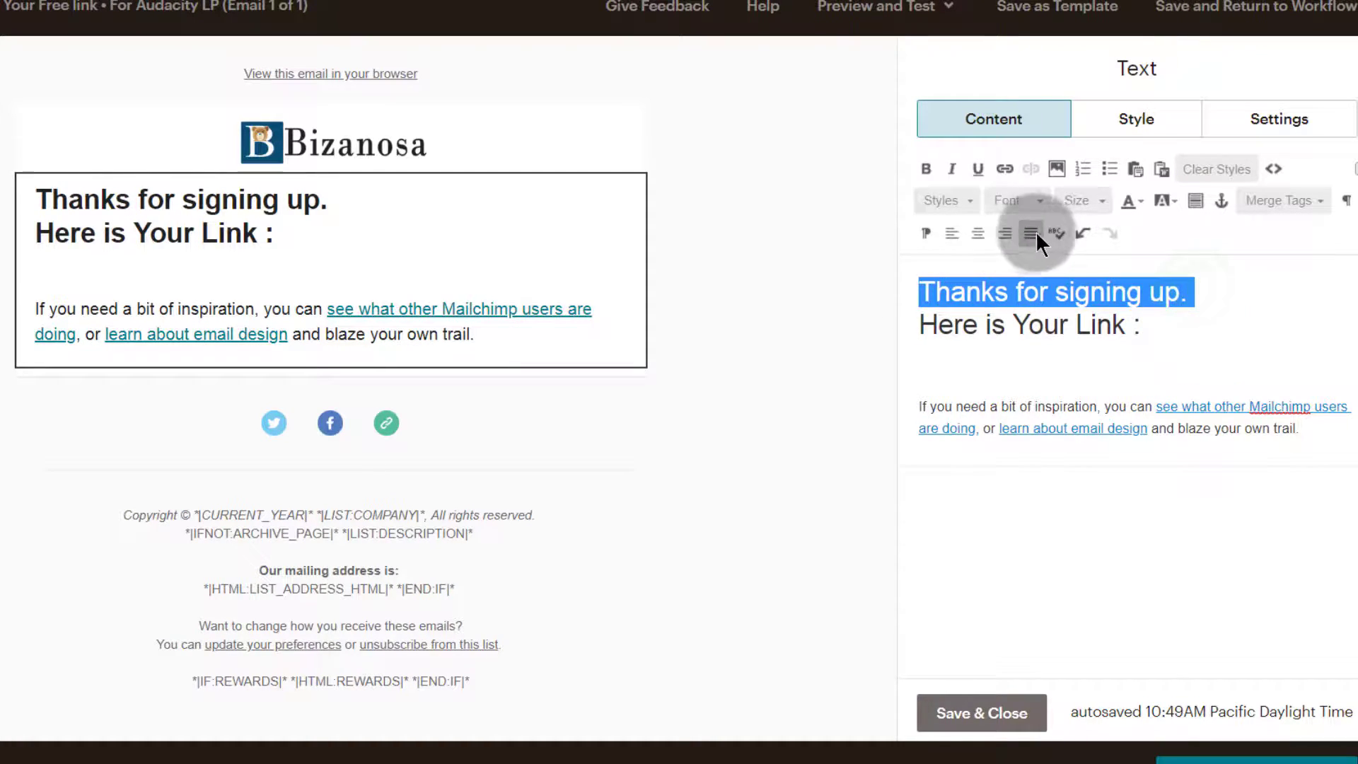
pyautogui.click(1094, 203)
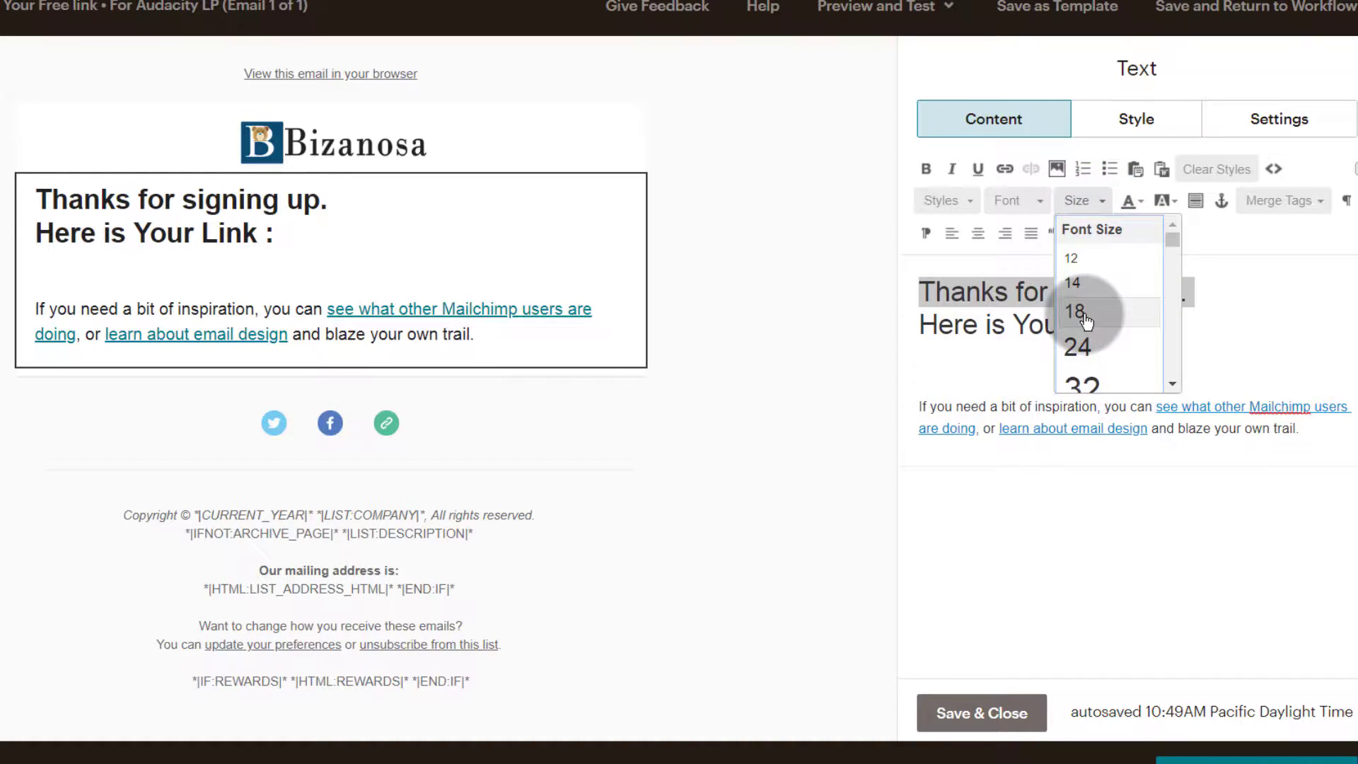
pyautogui.click(1087, 319)
# Add a blank line after it, delete the 'If you need…' inspiration paragraph, and save the block.
pyautogui.click(1139, 295)
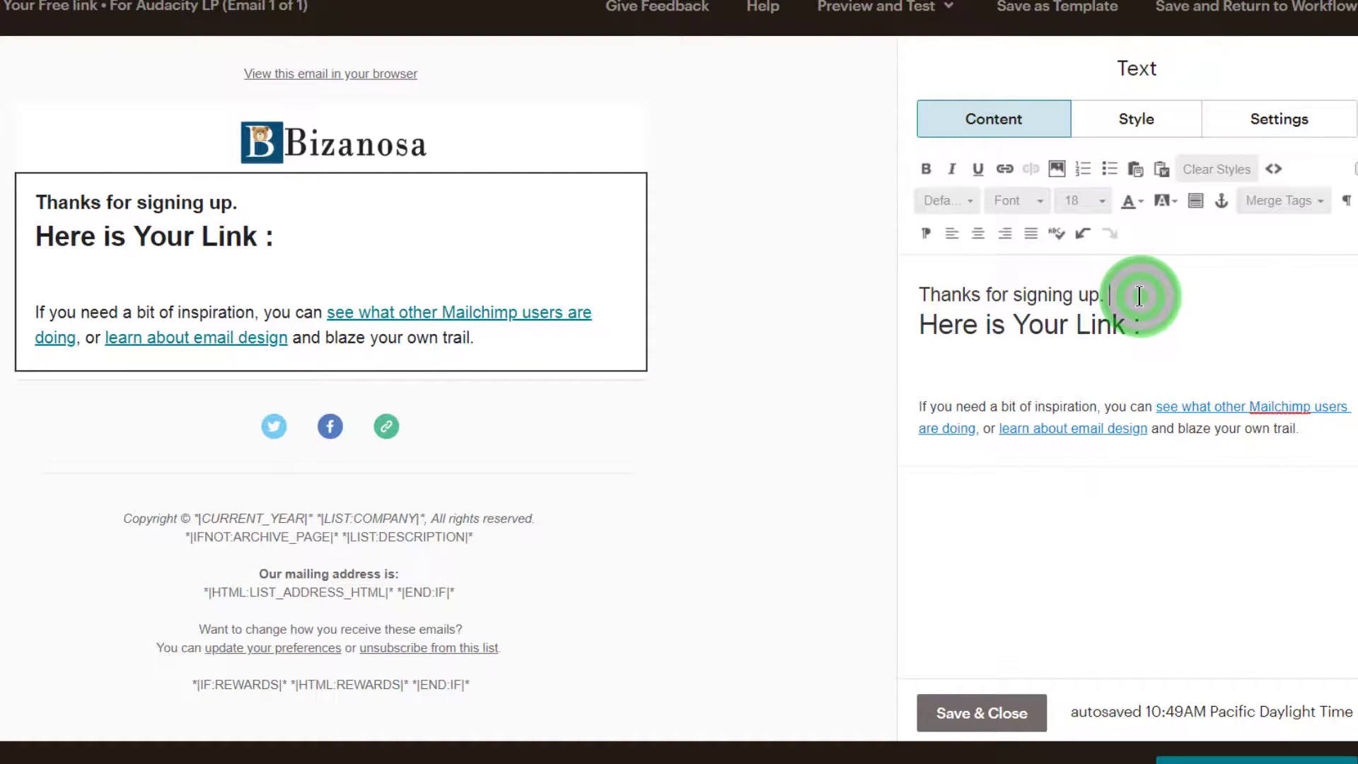
pyautogui.press('Return')
pyautogui.moveTo(915, 424); pyautogui.dragTo(1337, 469)
pyautogui.press('BackSpace')
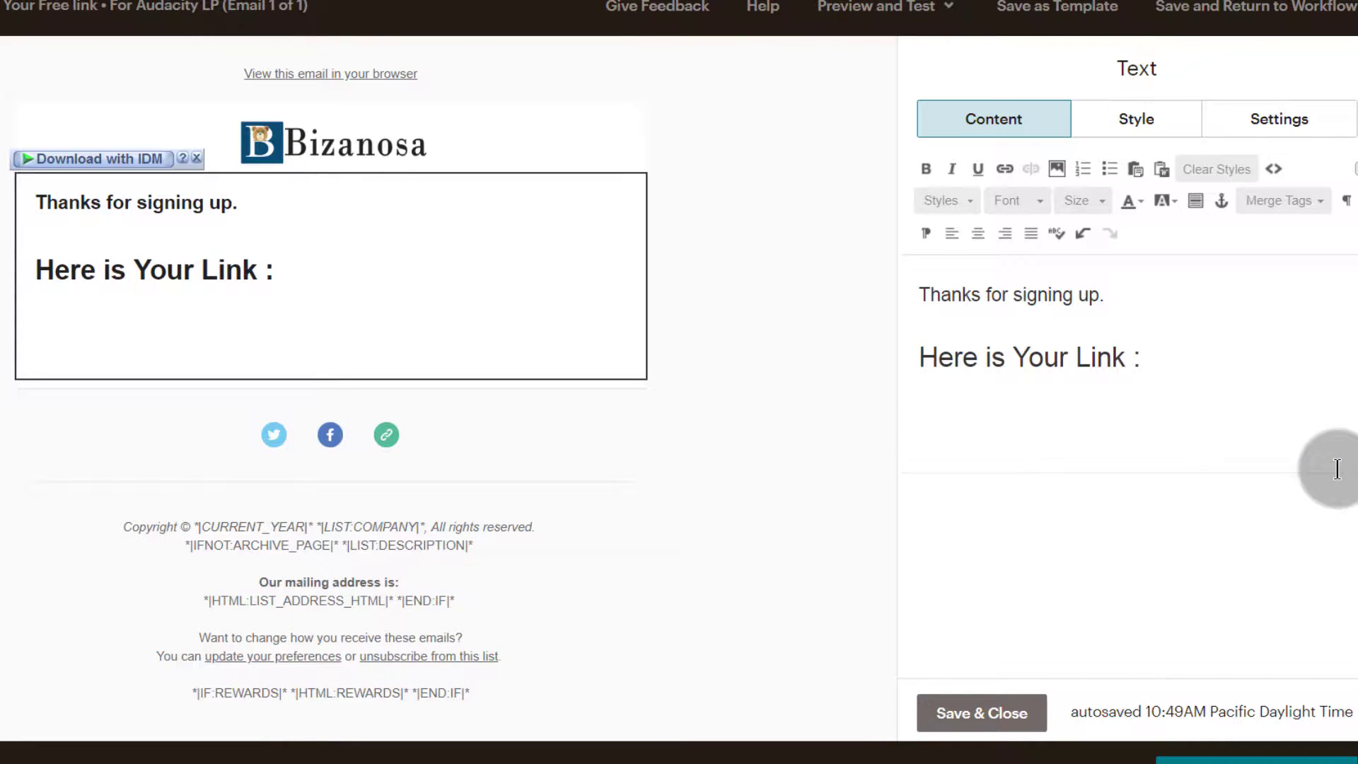
pyautogui.click(987, 713)
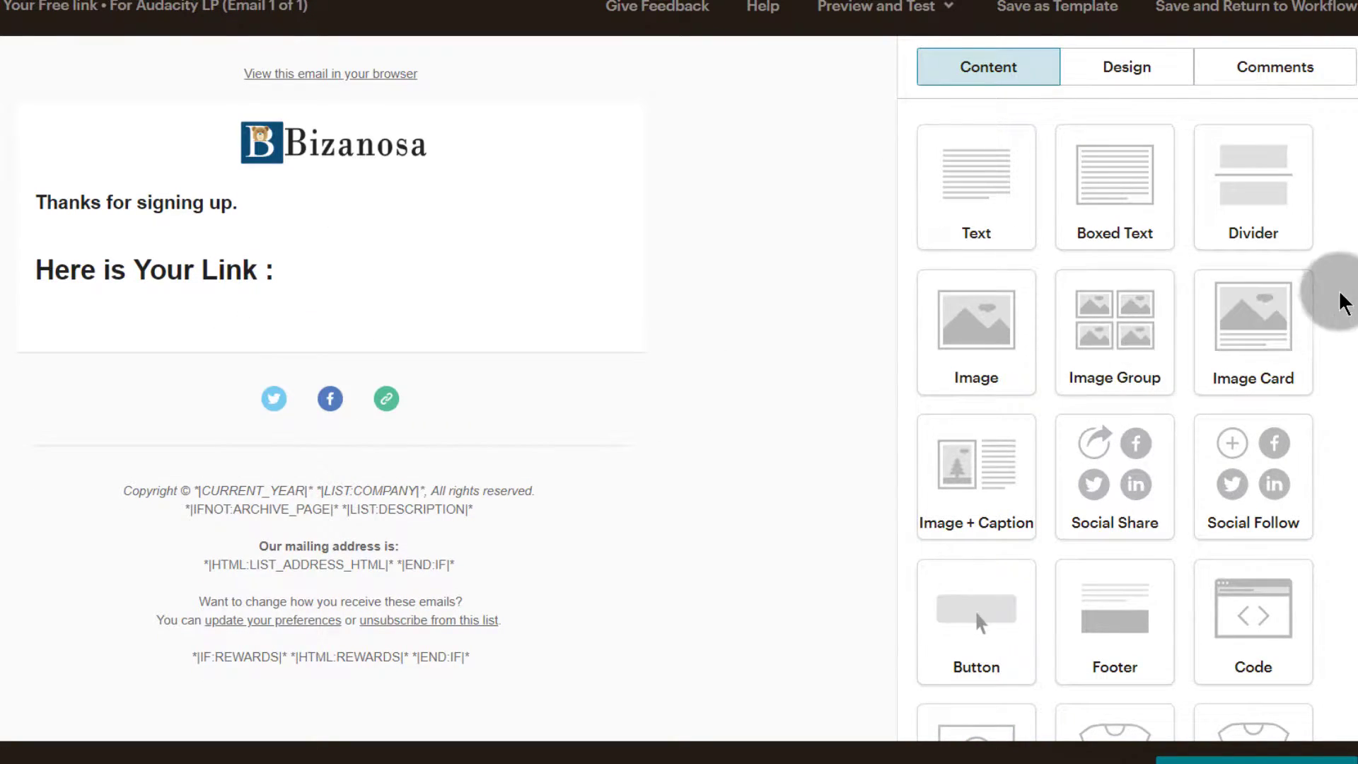
# Place a Button block under the heading and change its label from 'Buy Now' to 'Join for Free'.
pyautogui.moveTo(1344, 212); pyautogui.dragTo(1347, 403)
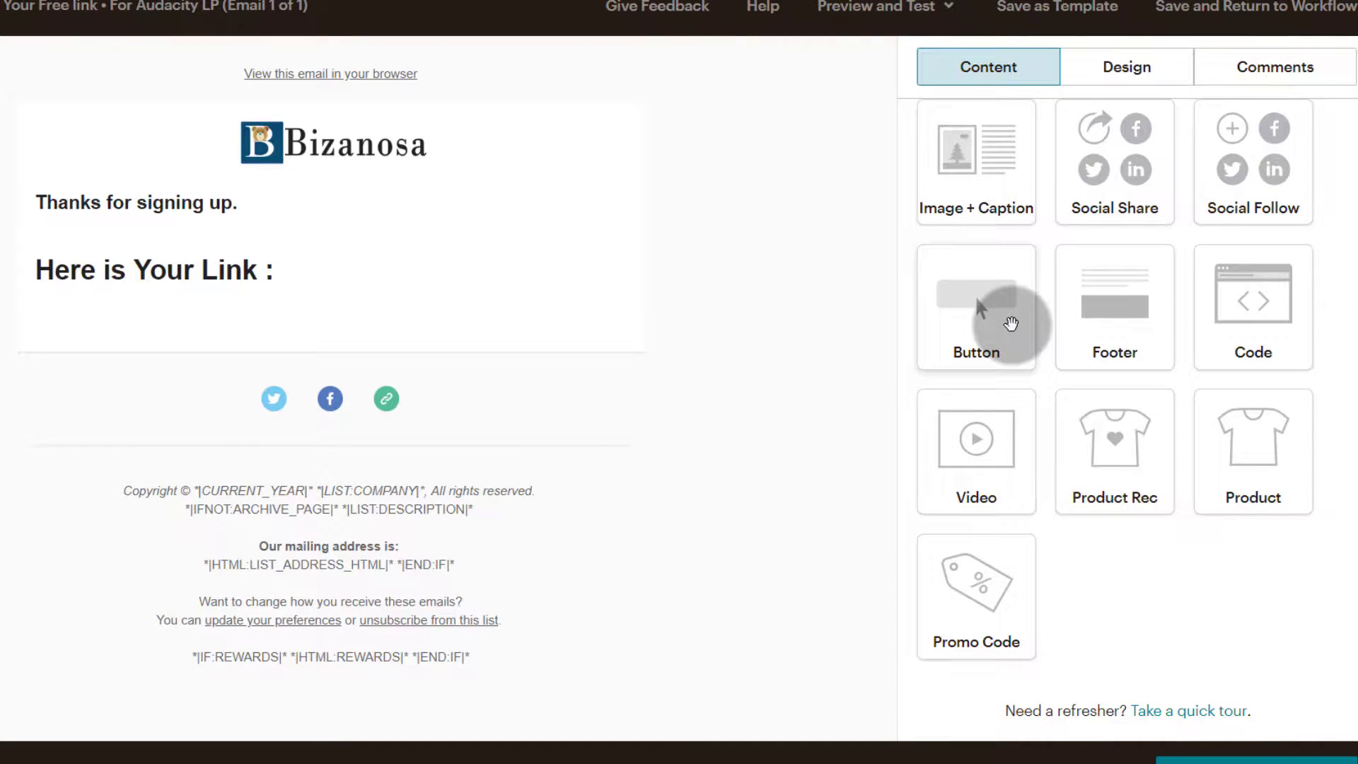
pyautogui.moveTo(1011, 323); pyautogui.dragTo(164, 330)
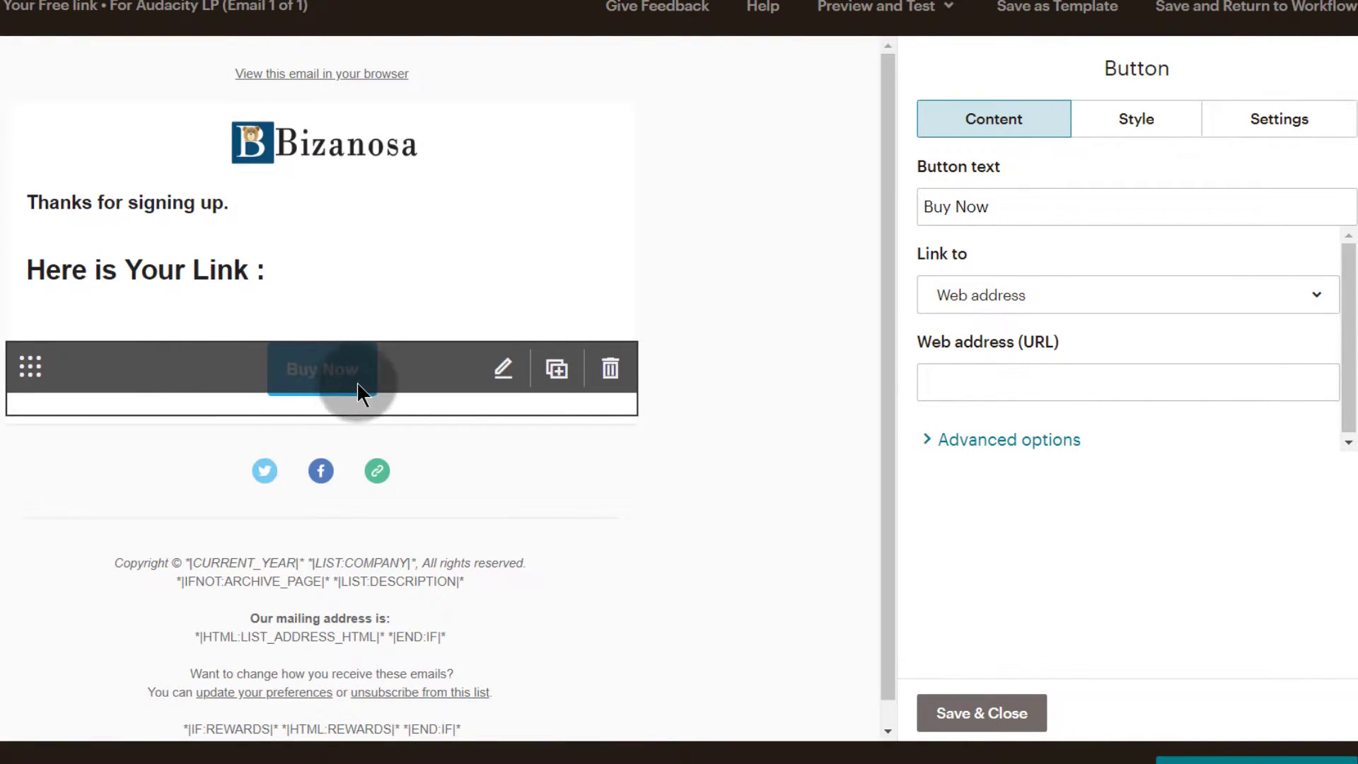
pyautogui.click(1008, 203)
pyautogui.moveTo(925, 198); pyautogui.dragTo(913, 206)
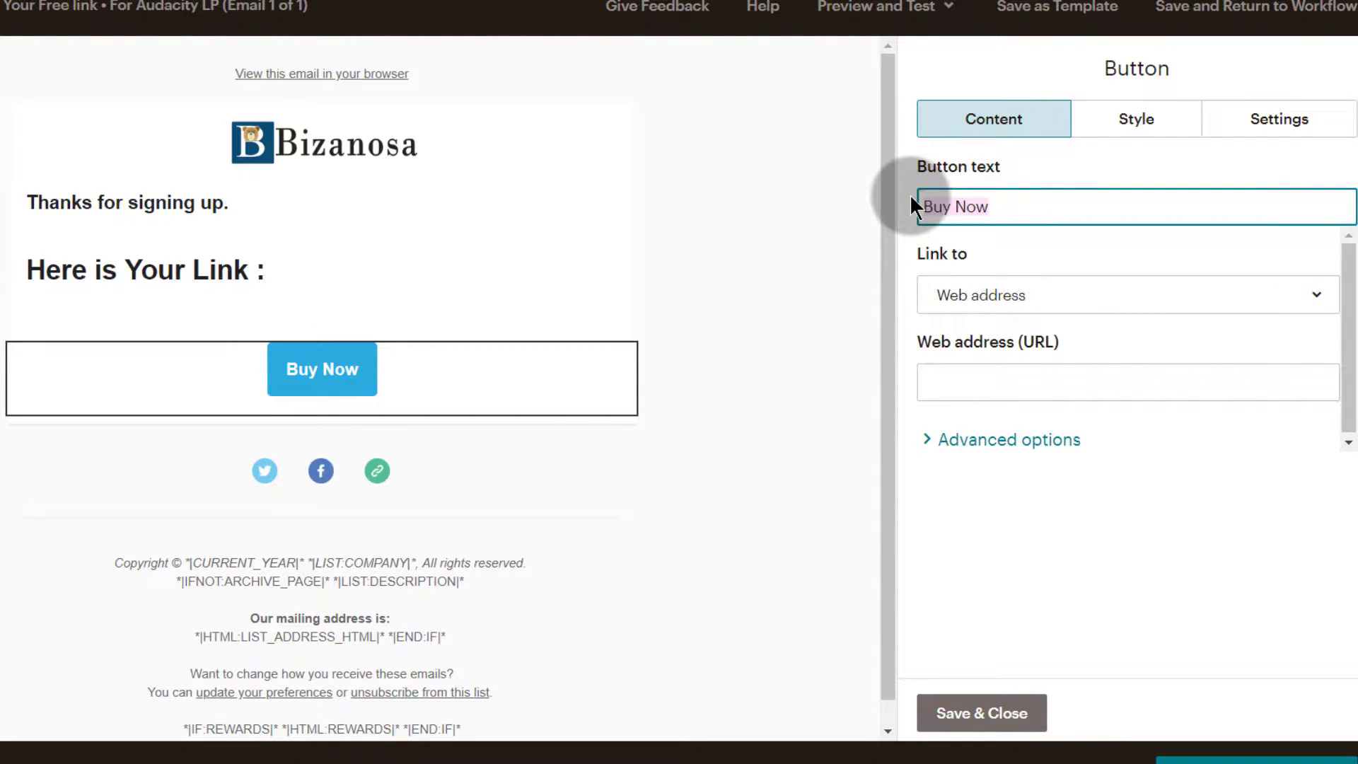
pyautogui.write('Join f')
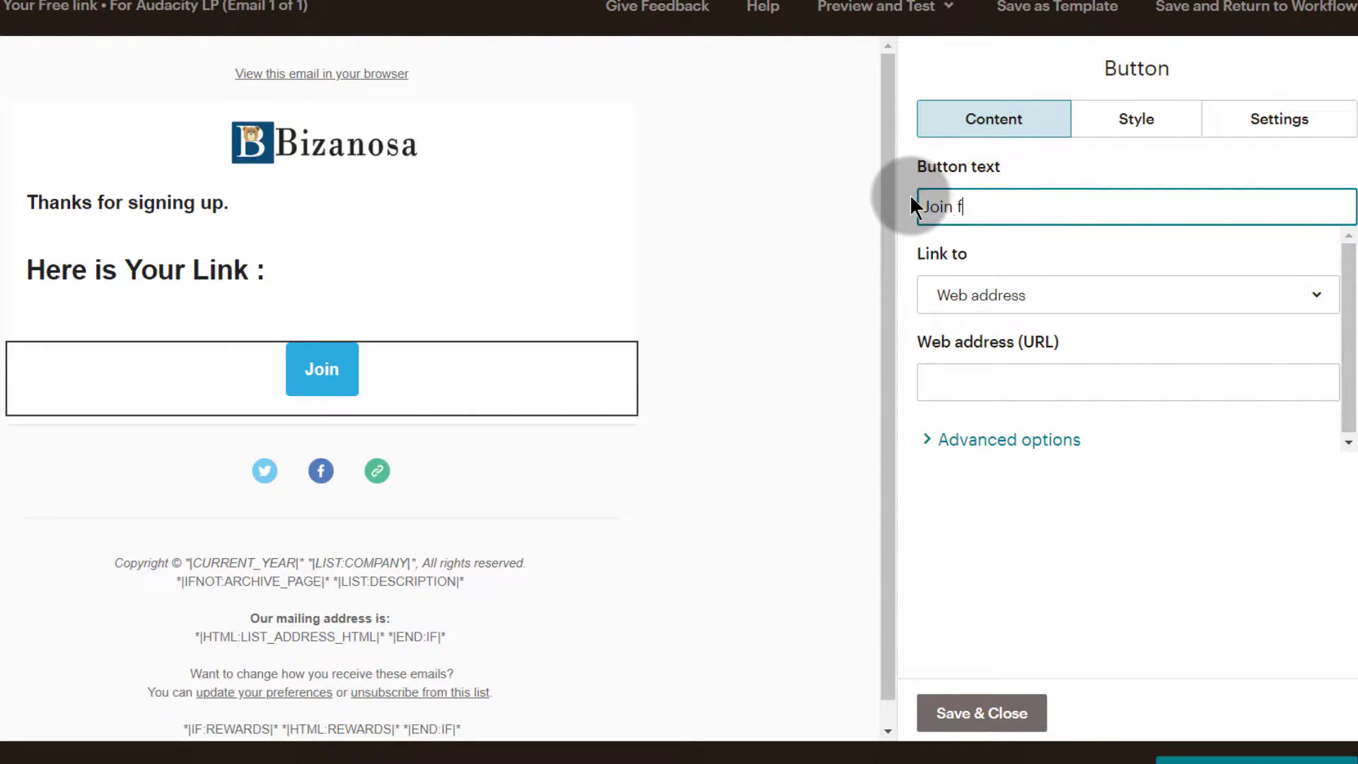
pyautogui.write('or Free')
pyautogui.click(1032, 296)
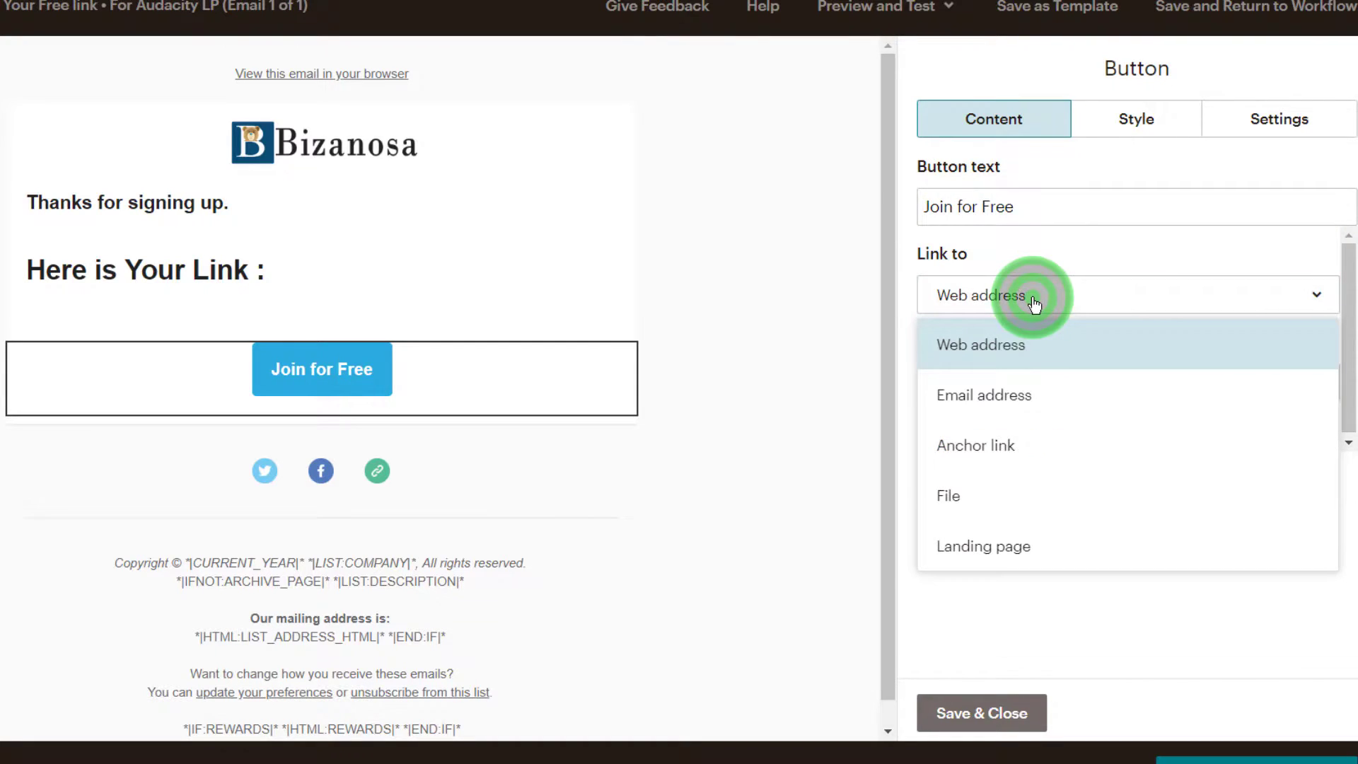
pyautogui.click(1016, 345)
pyautogui.click(983, 379)
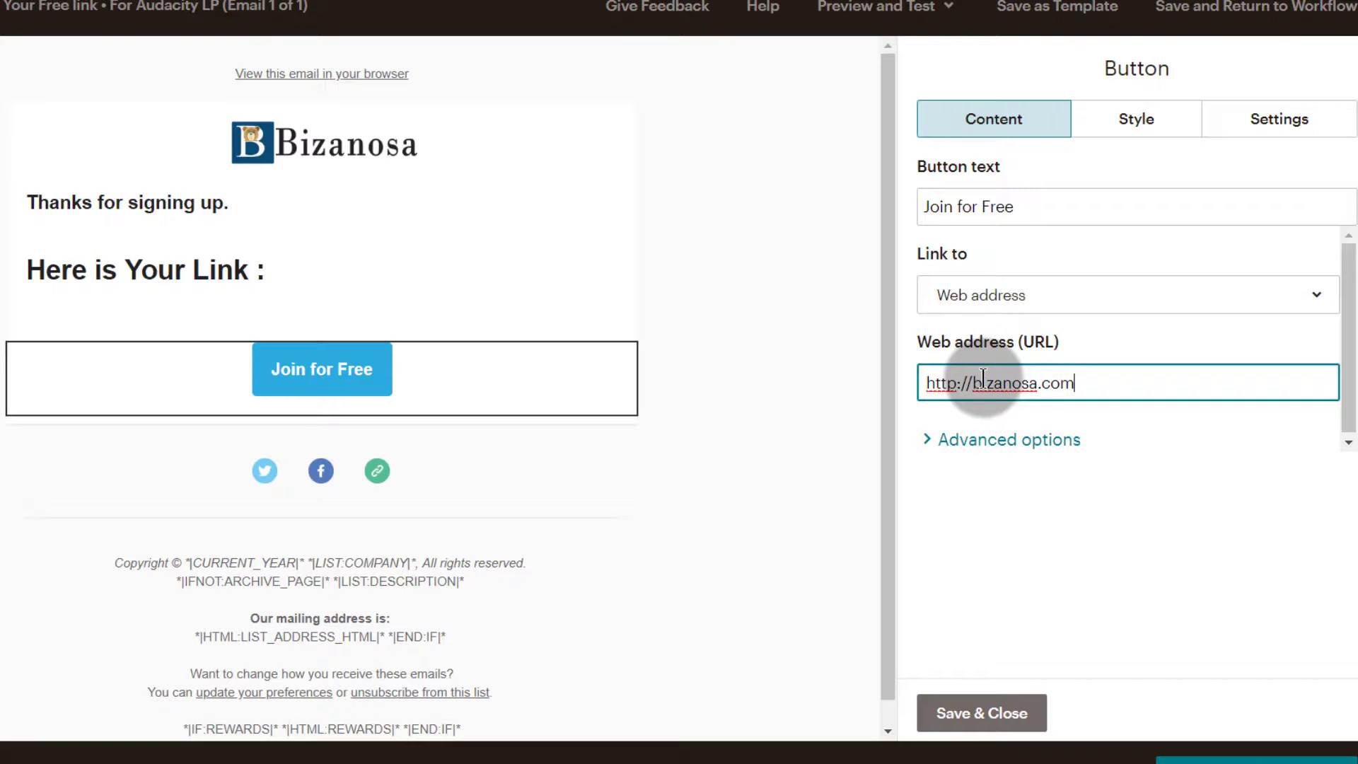
pyautogui.moveTo(1088, 380); pyautogui.dragTo(917, 380)
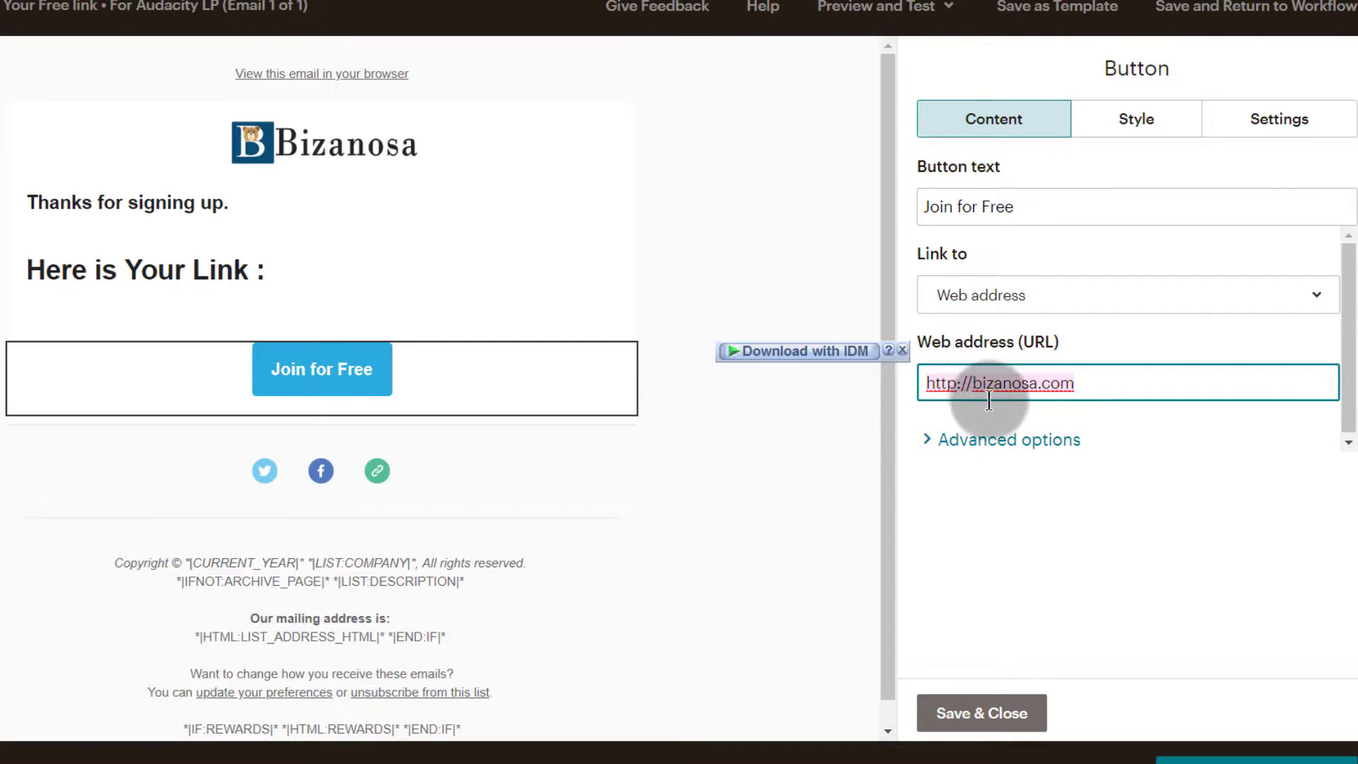
pyautogui.click(1152, 462)
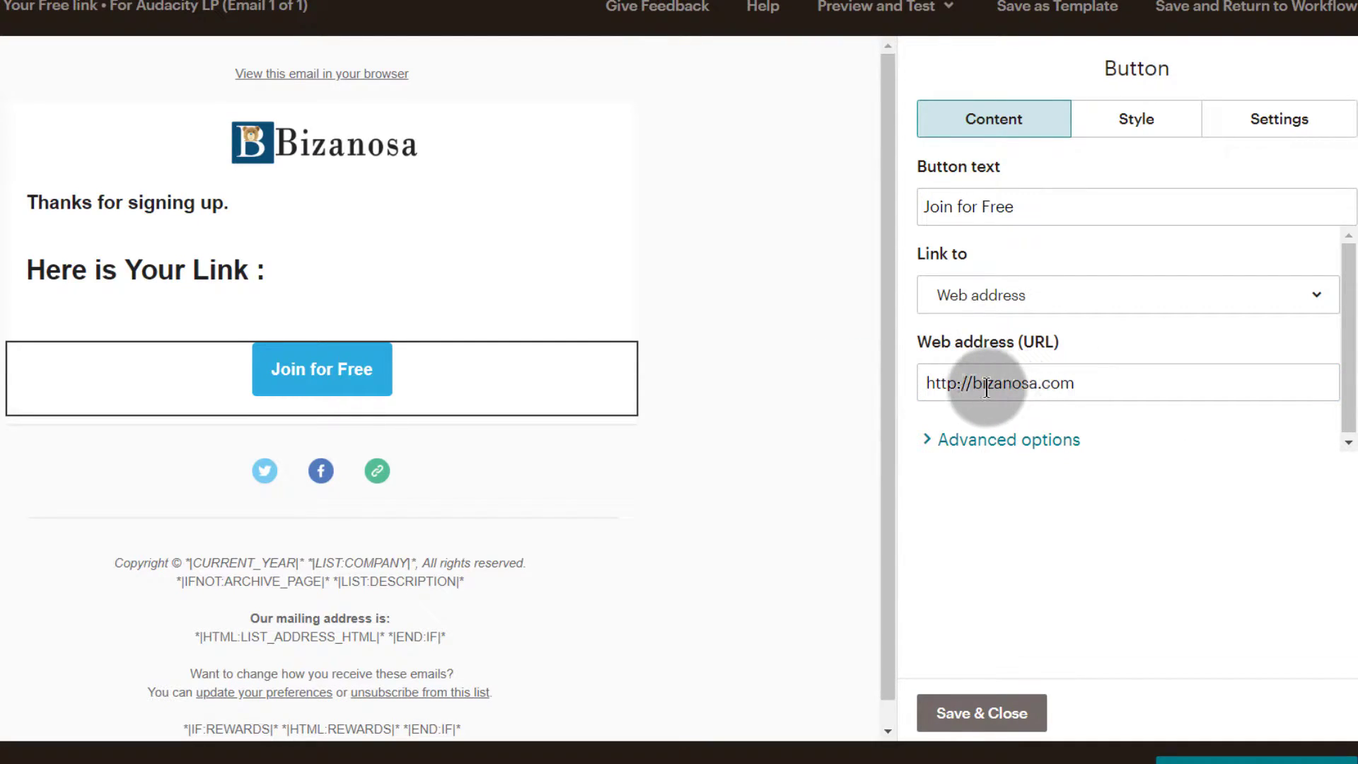
# Set the button Width to Full width and nudge the Rounded corners slider slightly higher.
pyautogui.click(1273, 118)
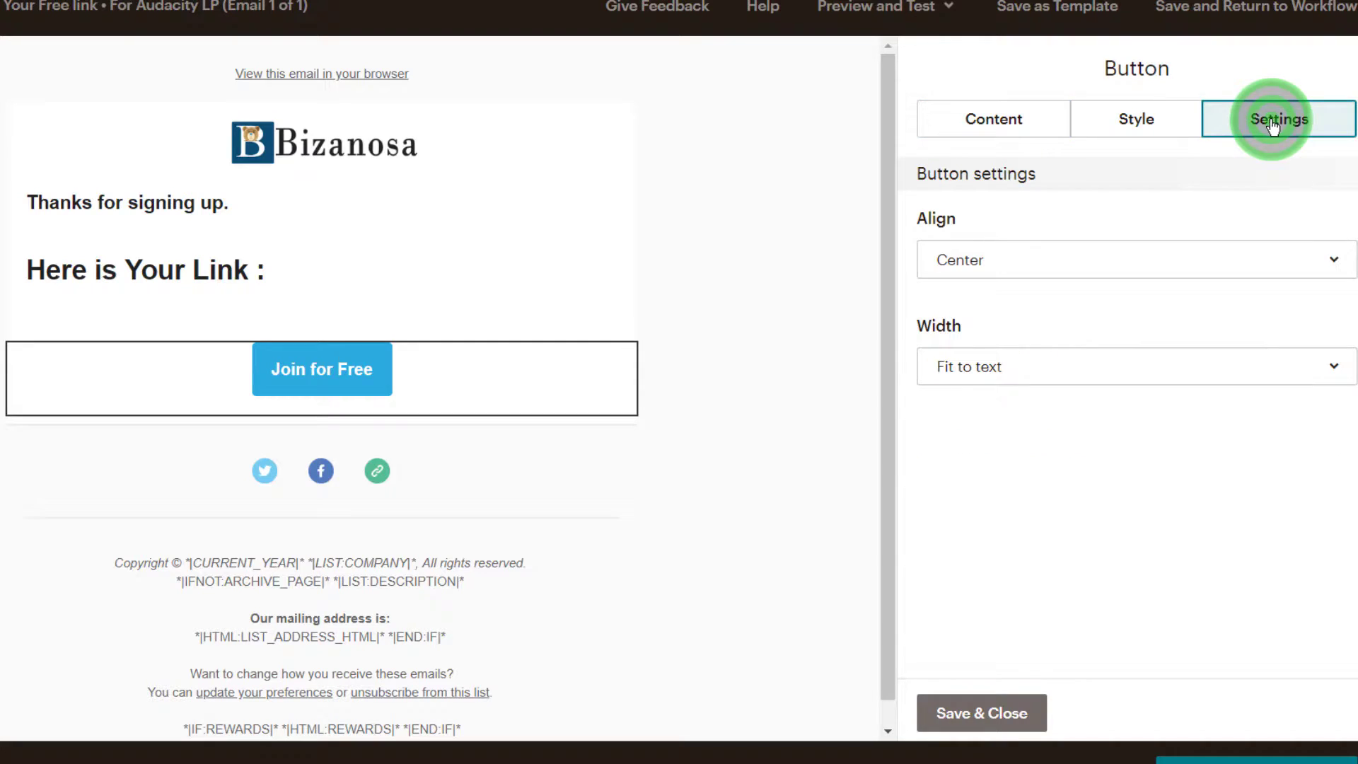
pyautogui.click(1010, 366)
pyautogui.click(991, 470)
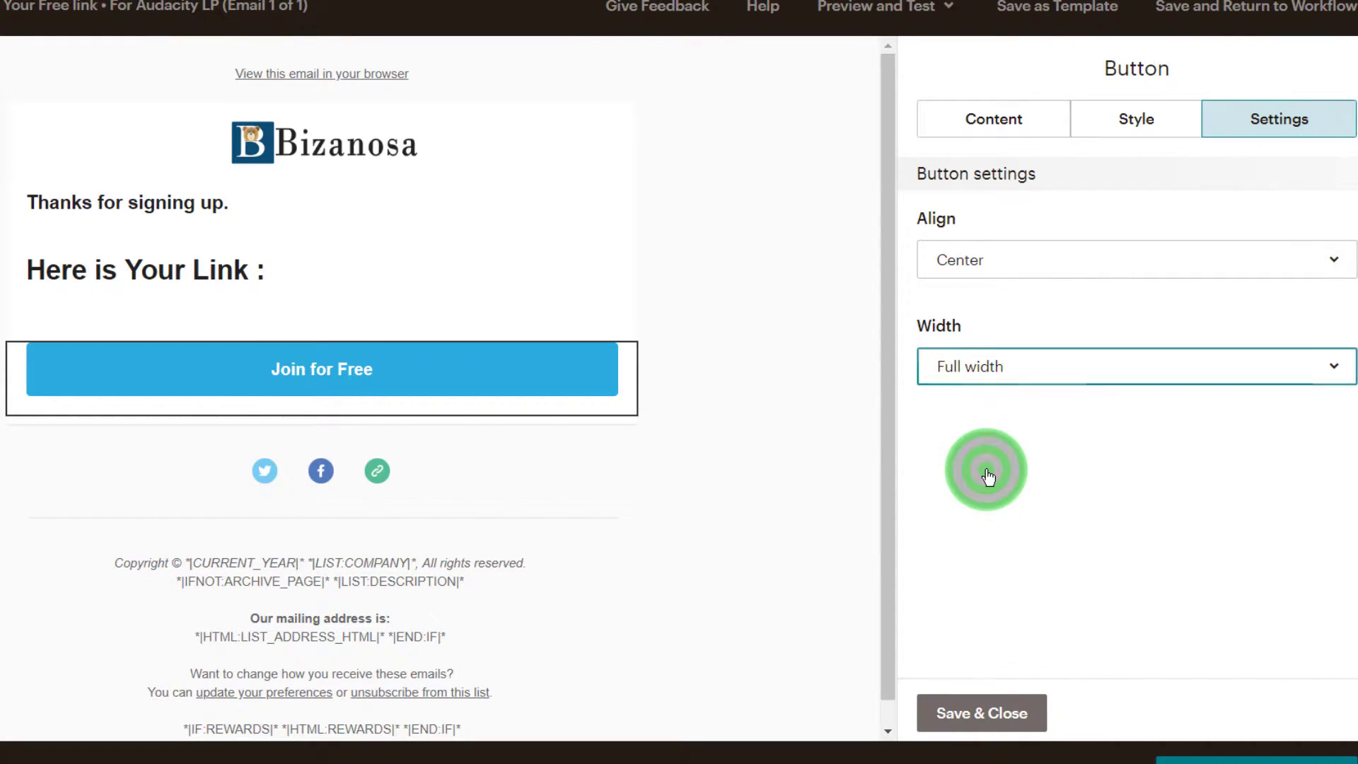
pyautogui.click(1134, 121)
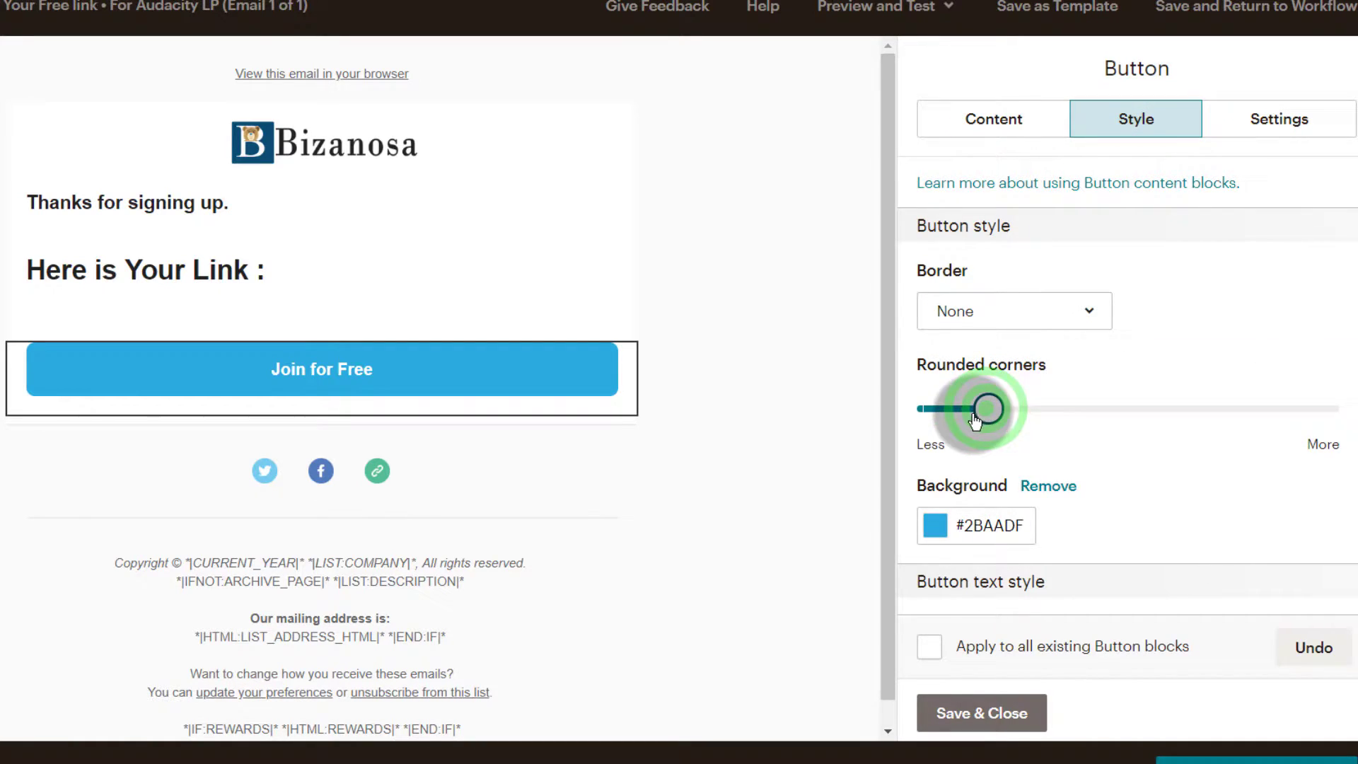
pyautogui.moveTo(989, 414); pyautogui.dragTo(1010, 414)
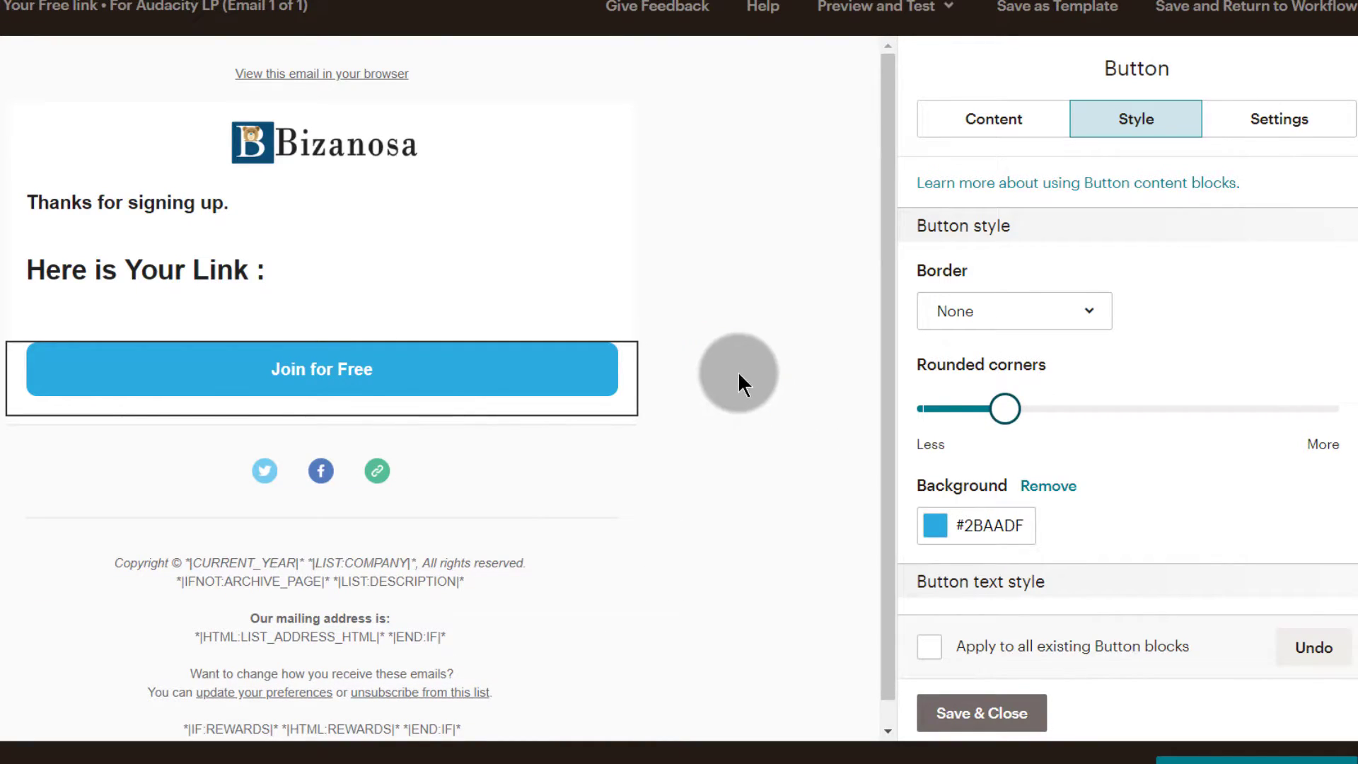
# Delete the empty line after 'Here is Your Link :' and save the email design.
pyautogui.click(283, 269)
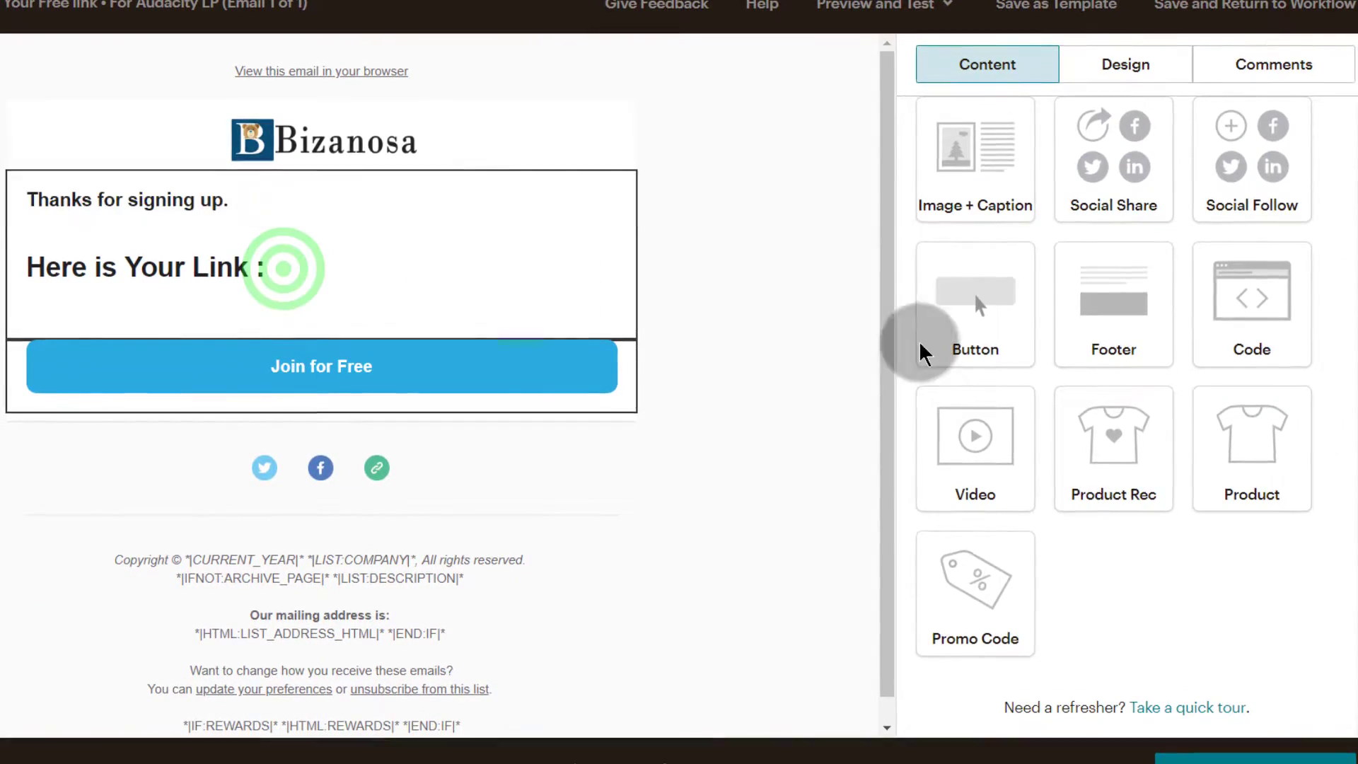
pyautogui.click(1154, 353)
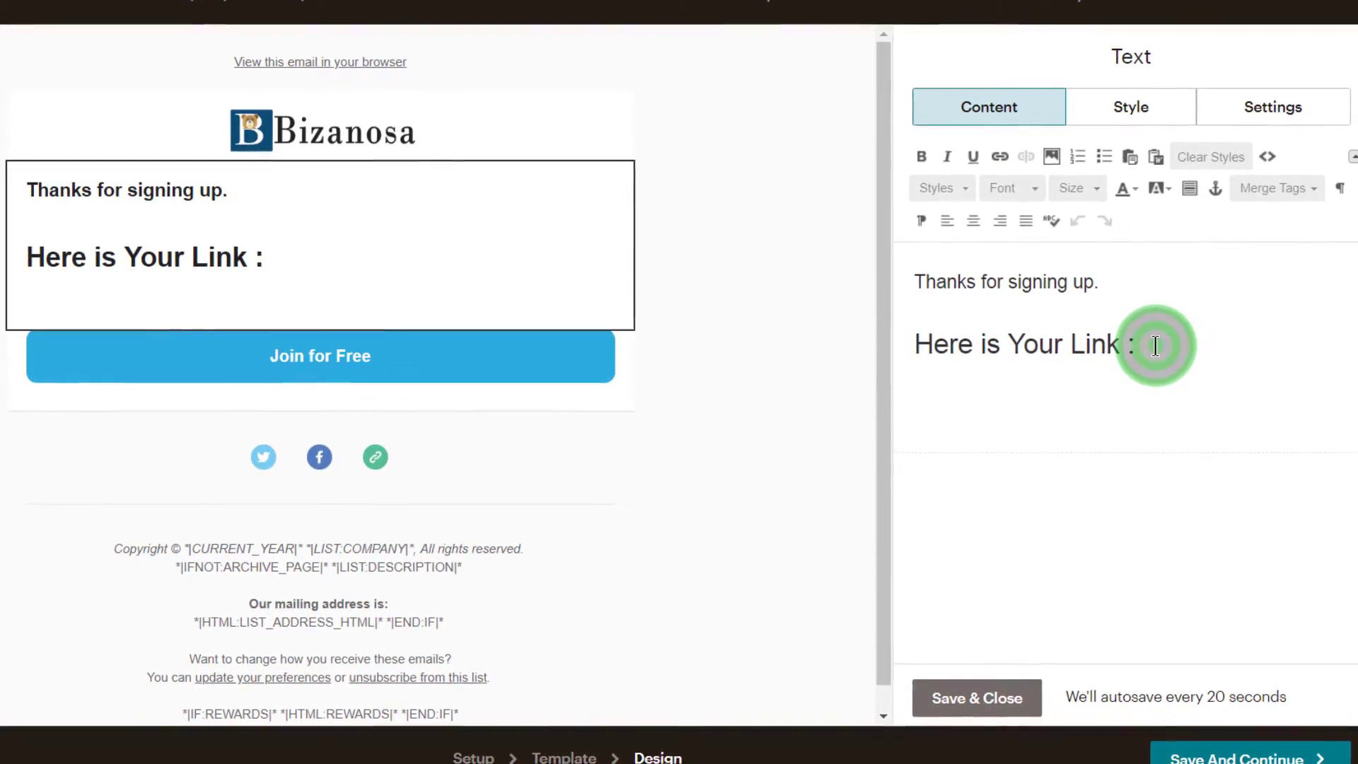
pyautogui.press('Delete')
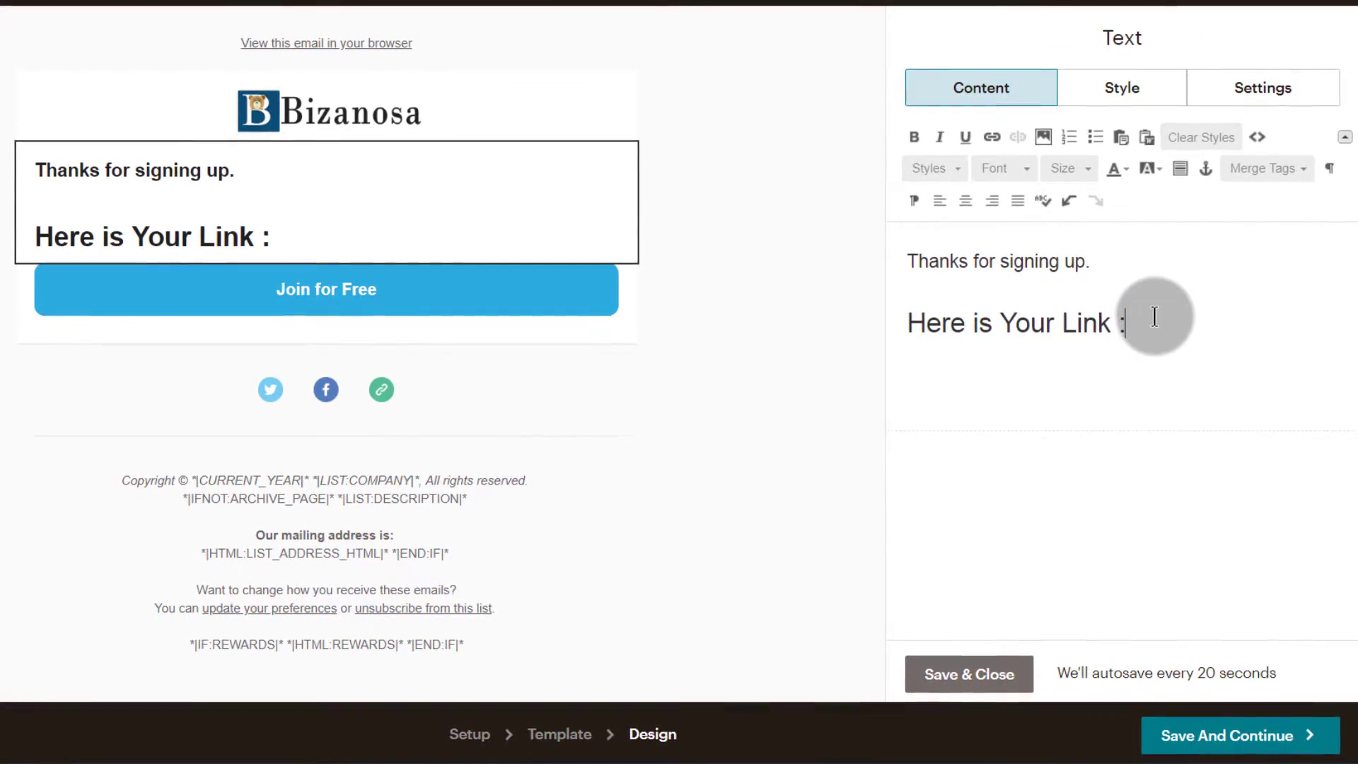
pyautogui.click(973, 674)
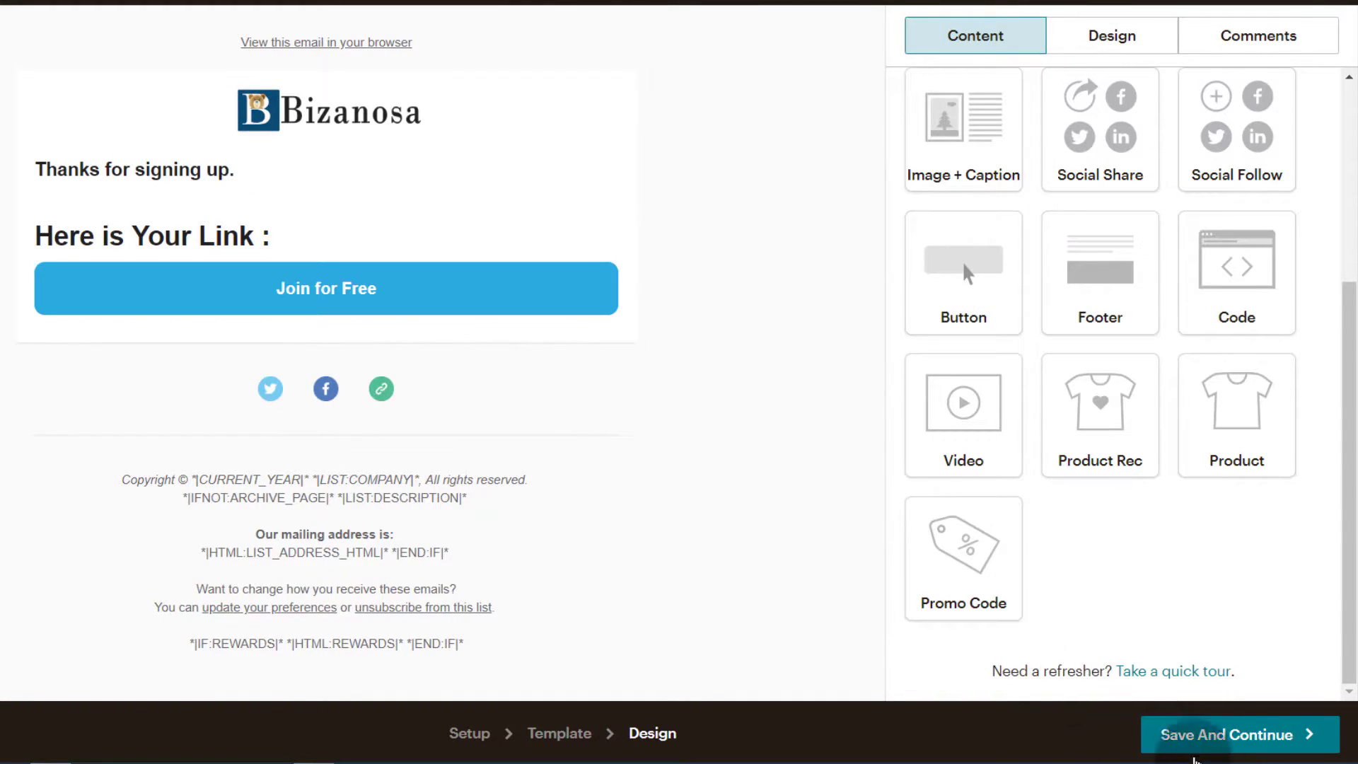
pyautogui.click(1213, 730)
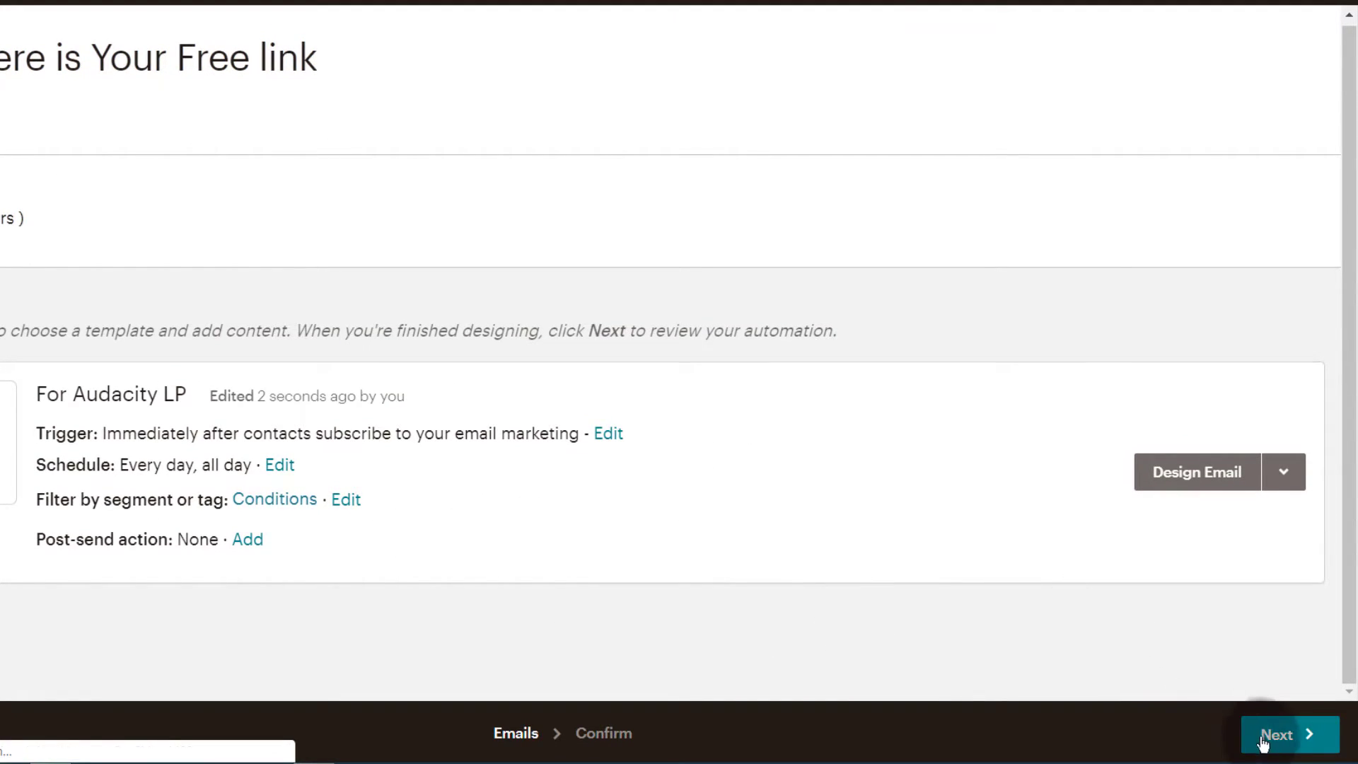
# Review the For Audacity LP workflow and confirm Start Sending to the Bizanosa Test audience.
pyautogui.click(1285, 735)
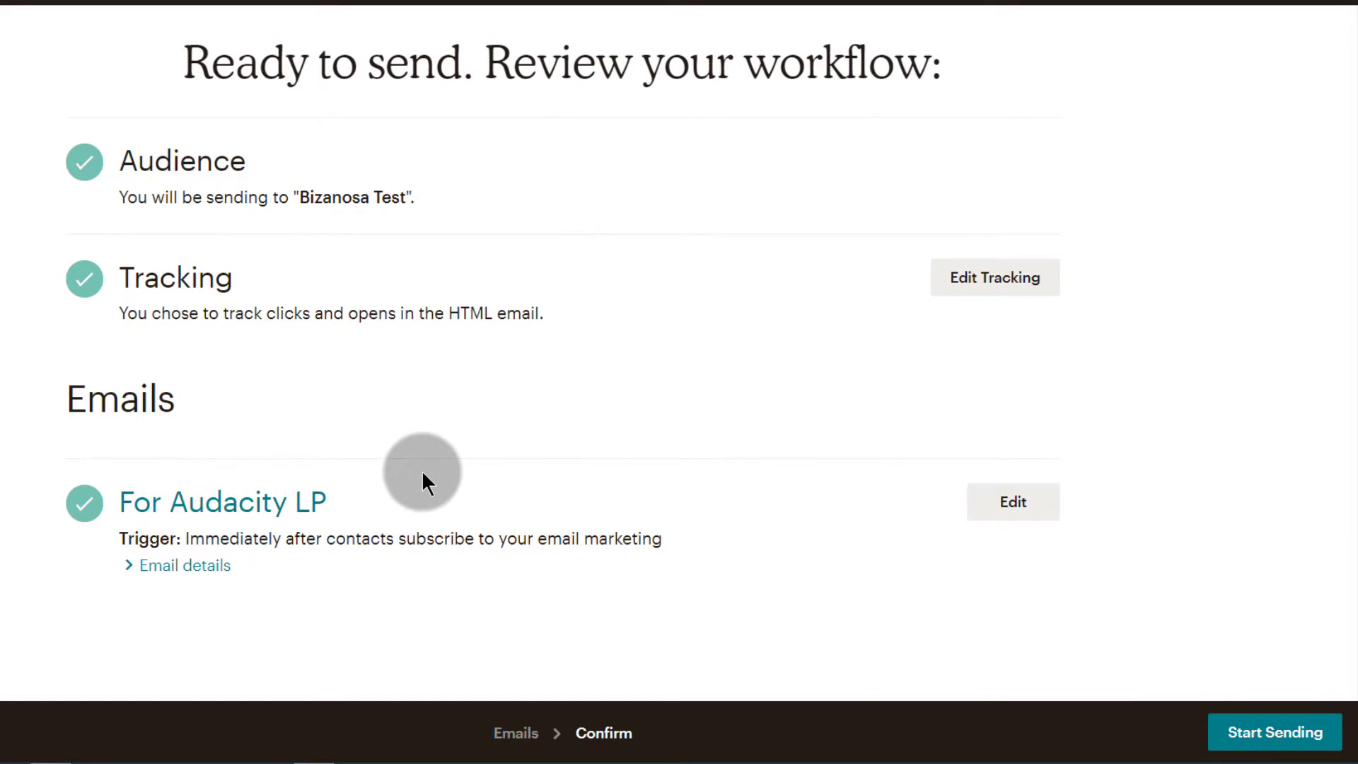
pyautogui.click(1294, 739)
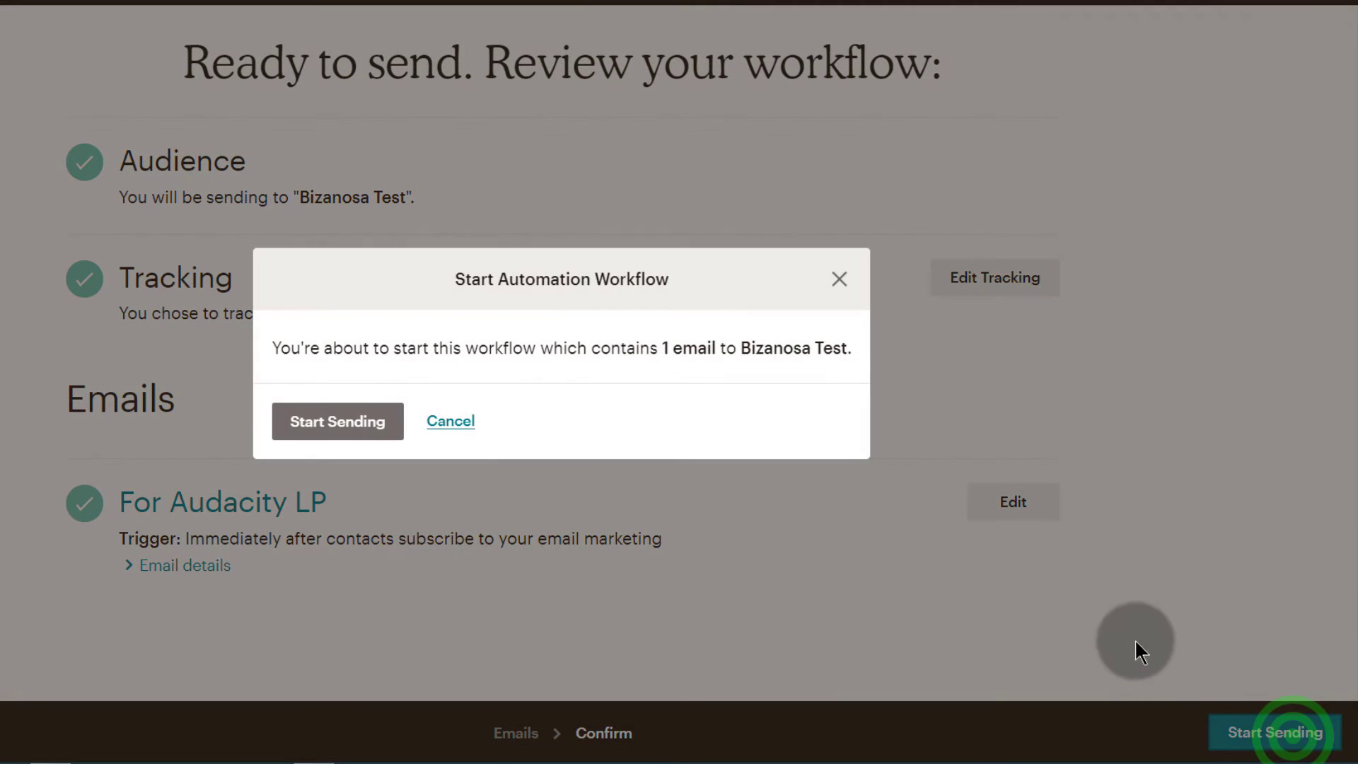
pyautogui.click(354, 423)
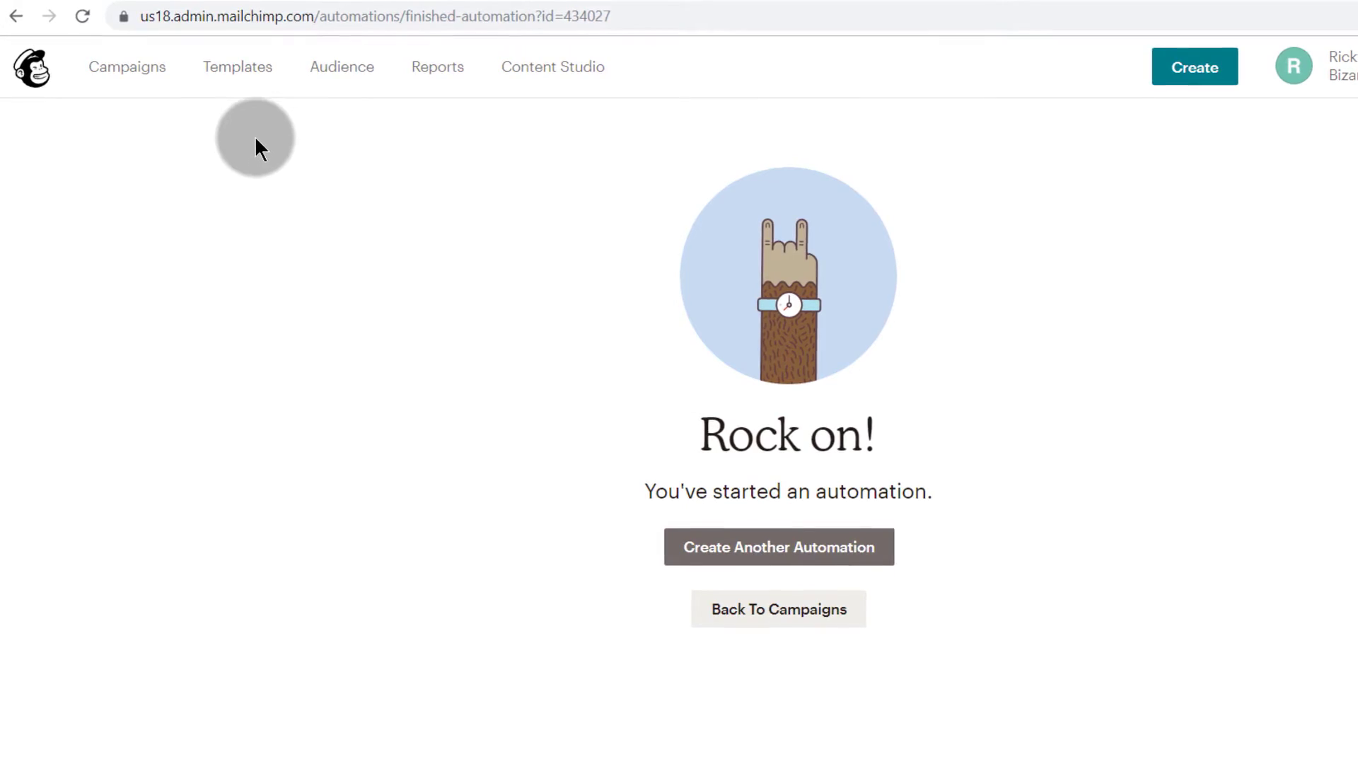
# Check the Campaigns list, where 'Welcome. Here is Your Free link' is marked Sending.
pyautogui.click(125, 73)
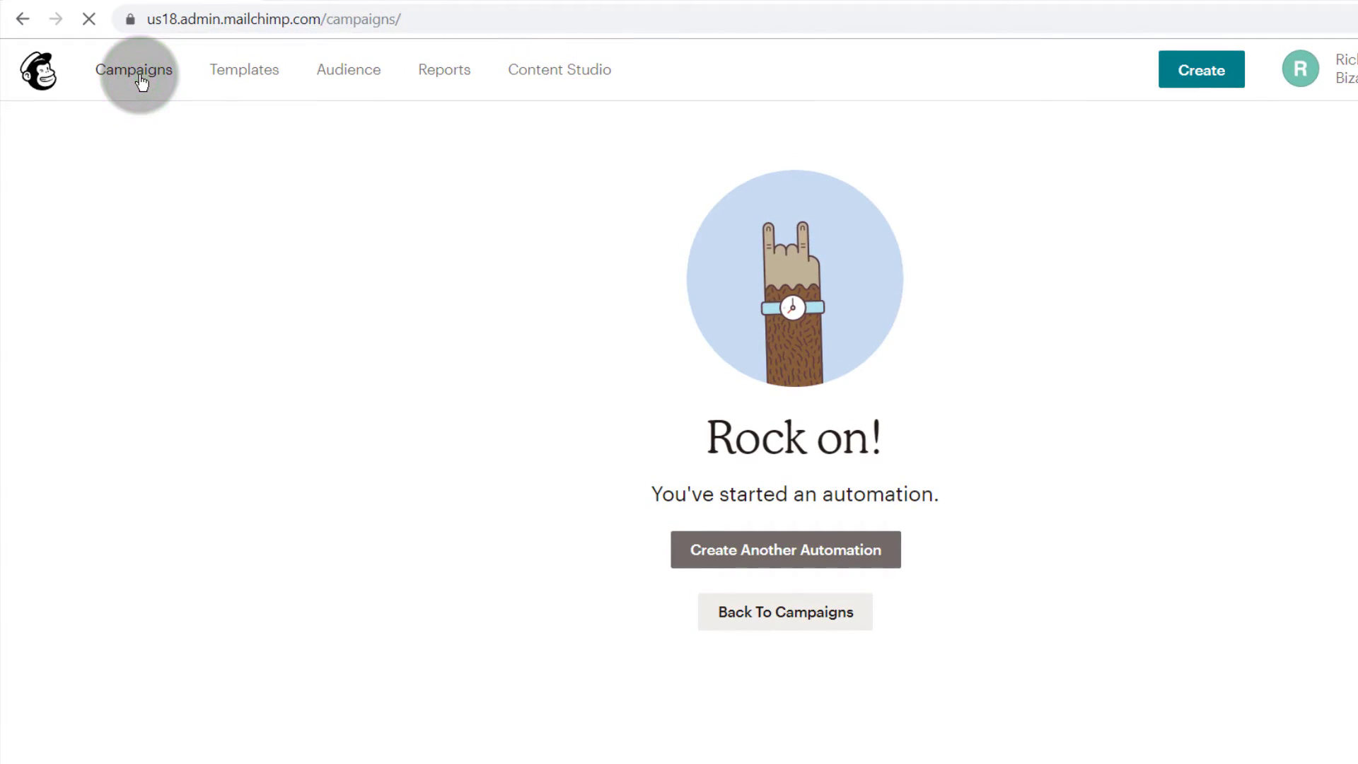
pyautogui.scroll(-3, 289, 372)
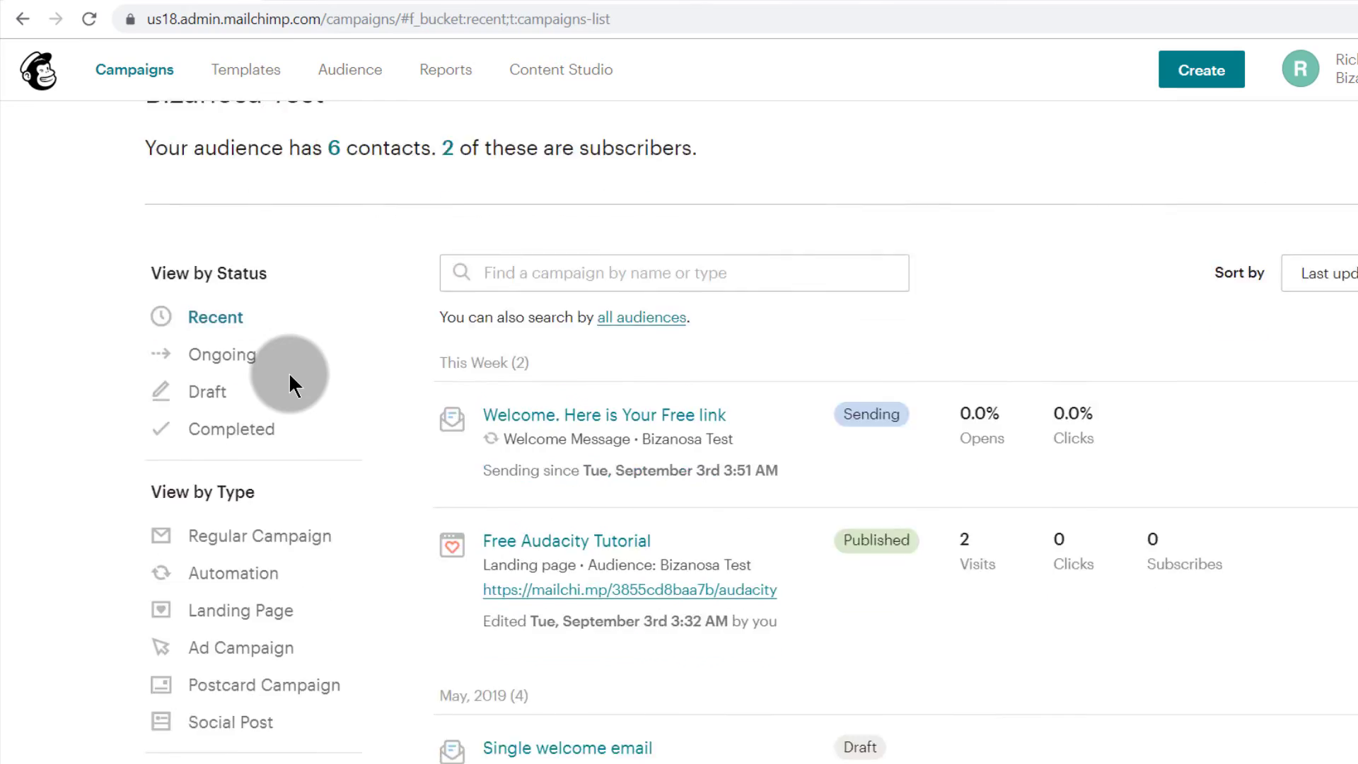